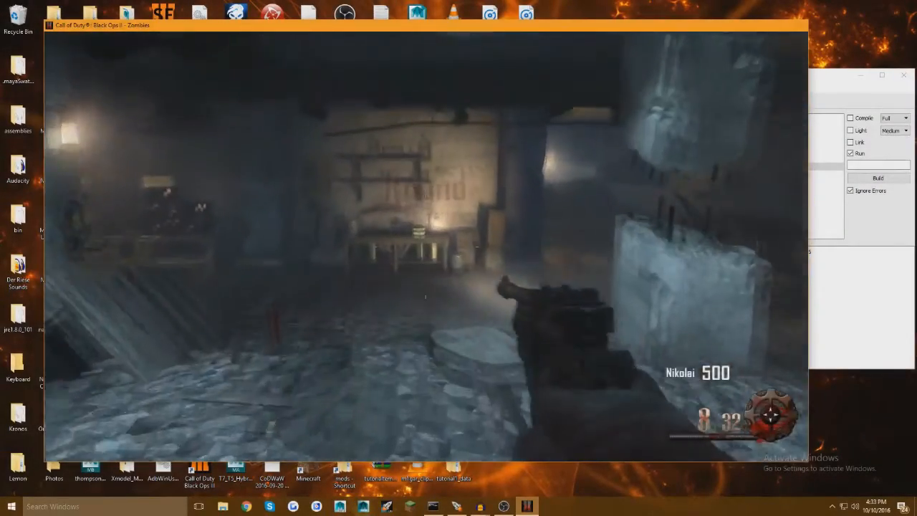
- Pause the zombies match and move the game window aside to uncover the desktop folders
key(w)
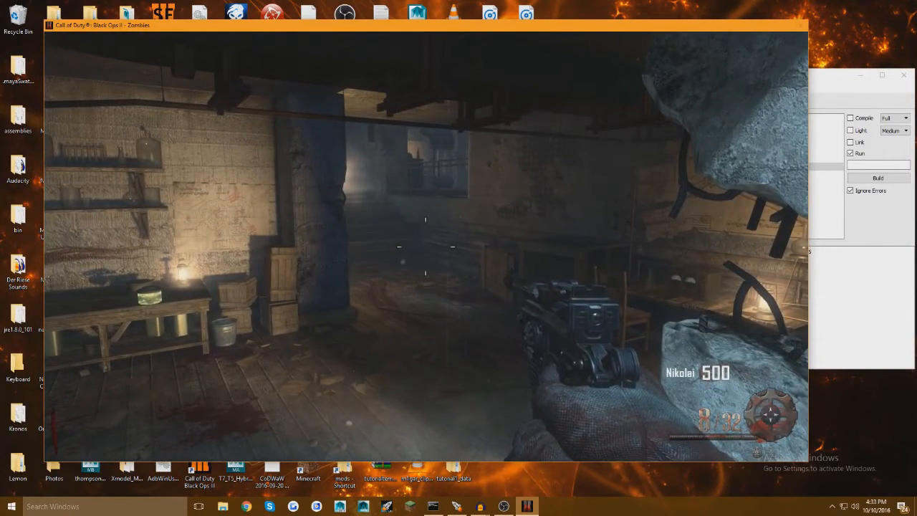
key(Escape)
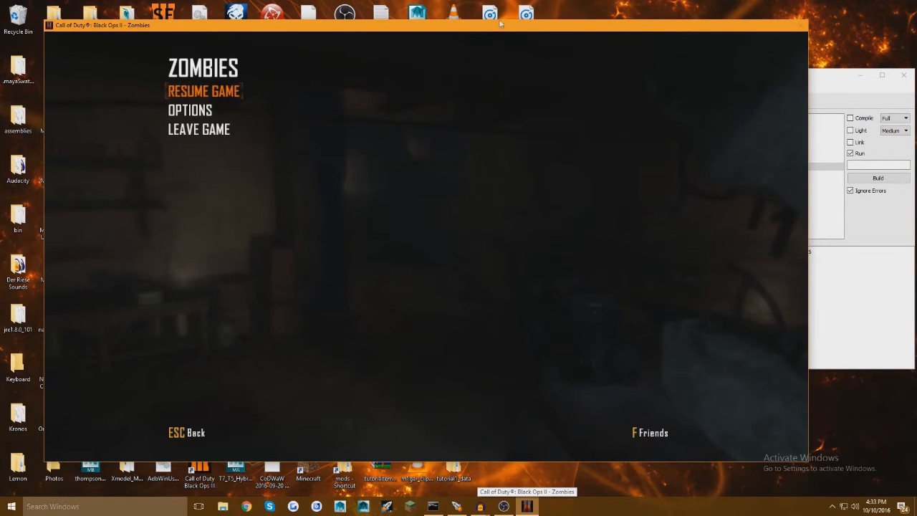
drag(500, 27, 594, 26)
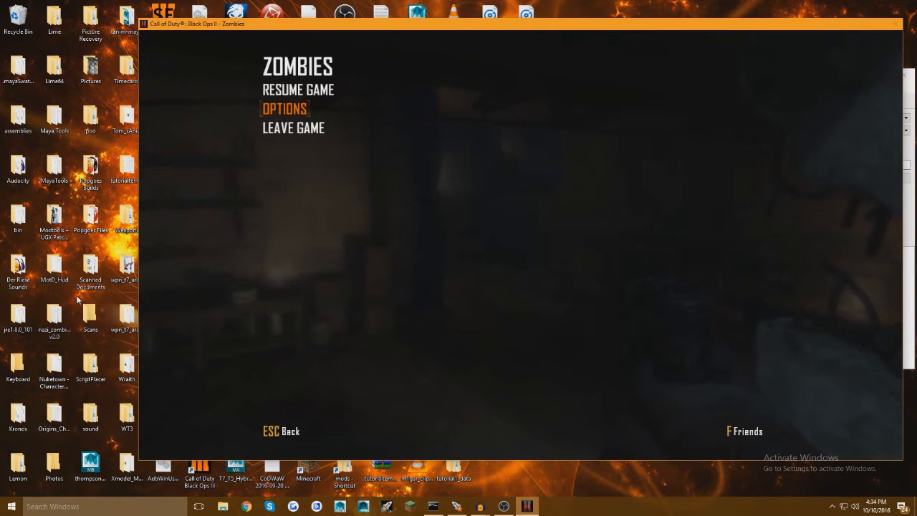
- Open the Wraith folder from the desktop and launch the Wraith application in it
double_click(130, 217)
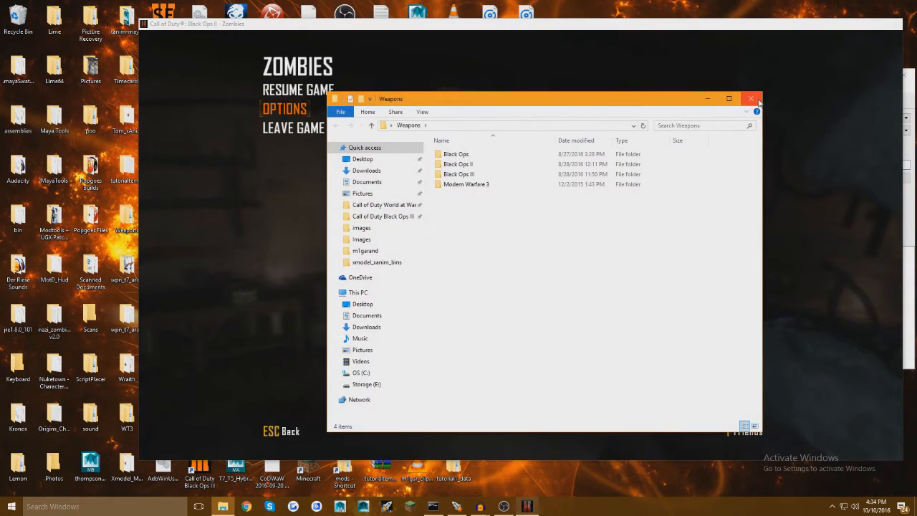
click(751, 99)
double_click(124, 367)
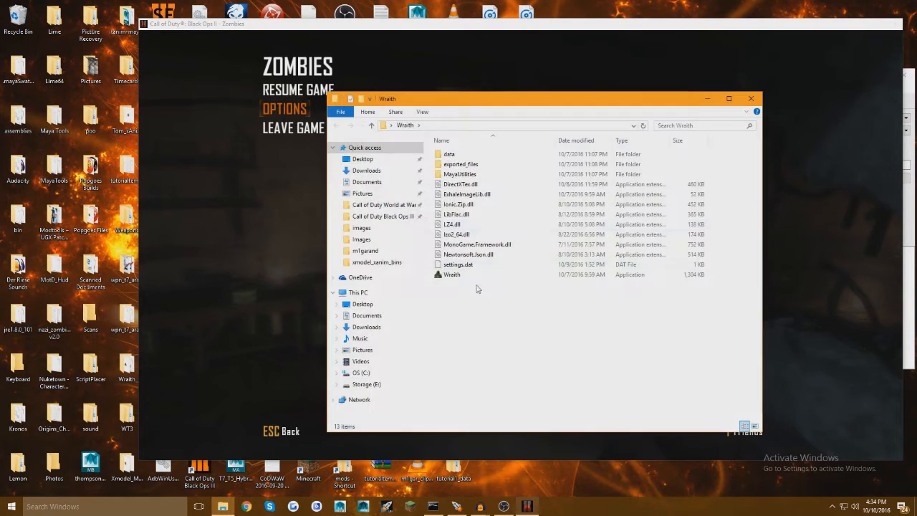
click(474, 276)
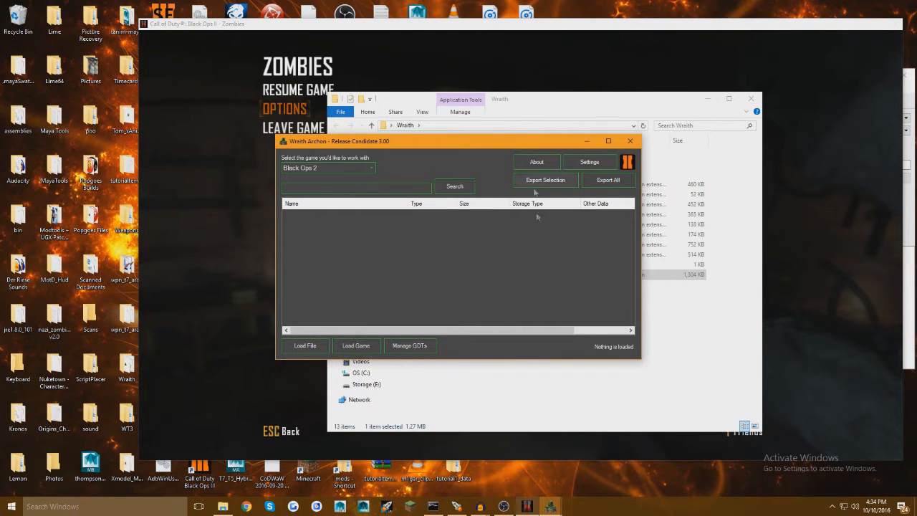
- Choose Black Ops 2 as the game to work with and load the assets of the running game
click(370, 169)
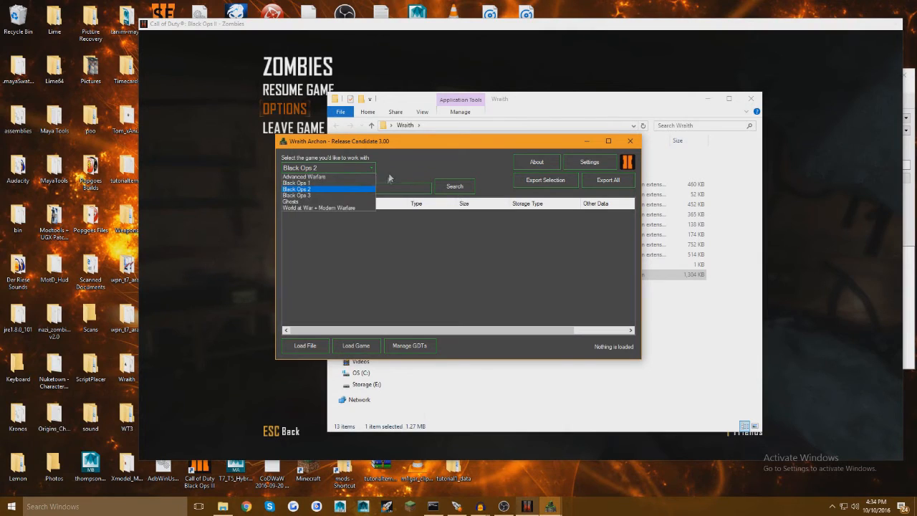
click(310, 189)
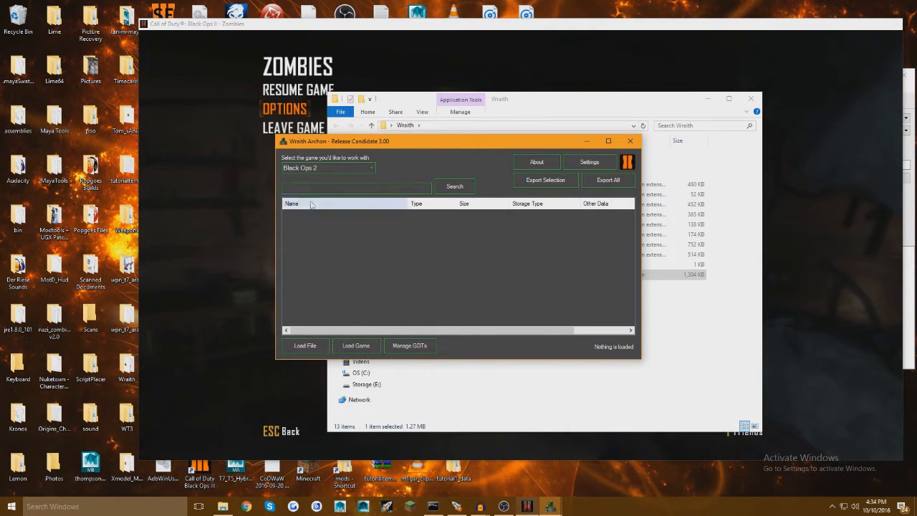
click(368, 347)
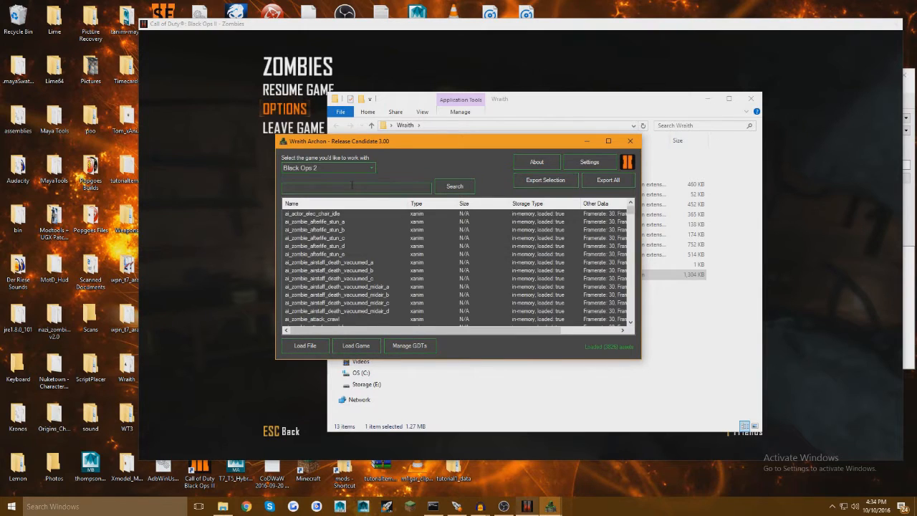
- Search the loaded assets for "mp40"
text(mp4-)
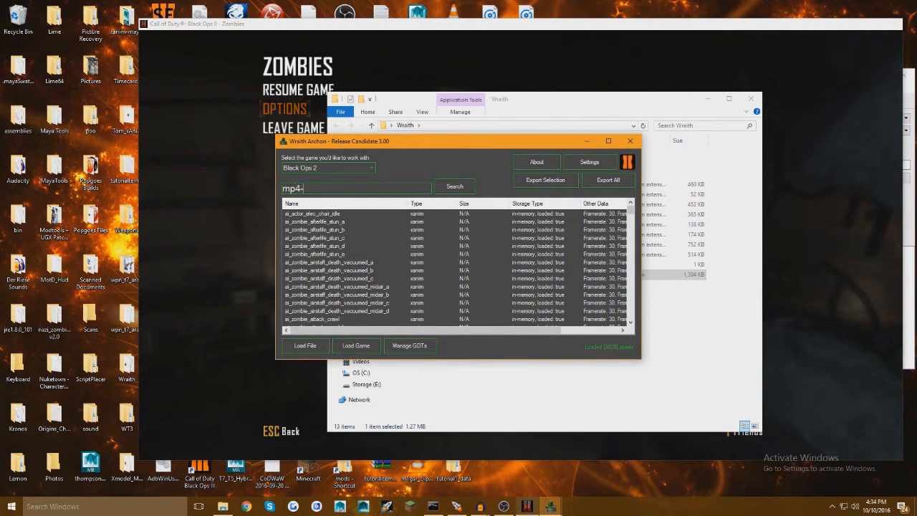
key(Return)
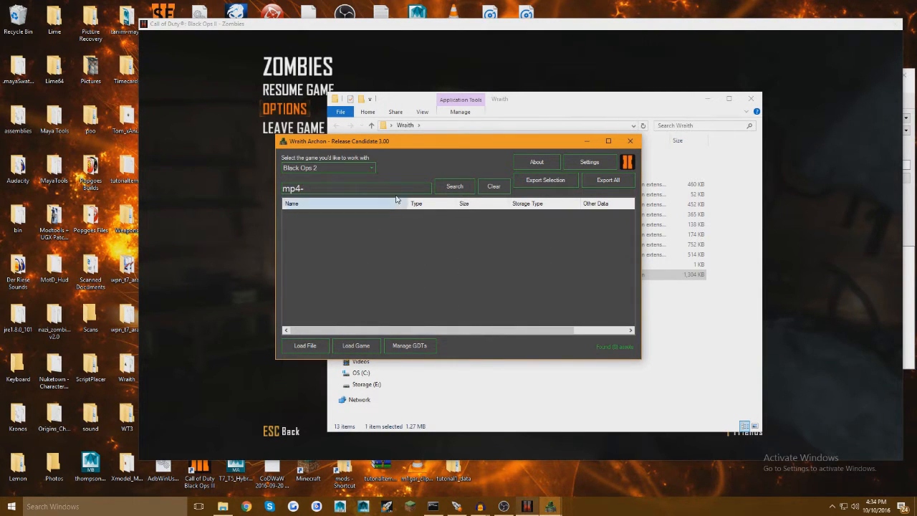
text(0)
key(Return)
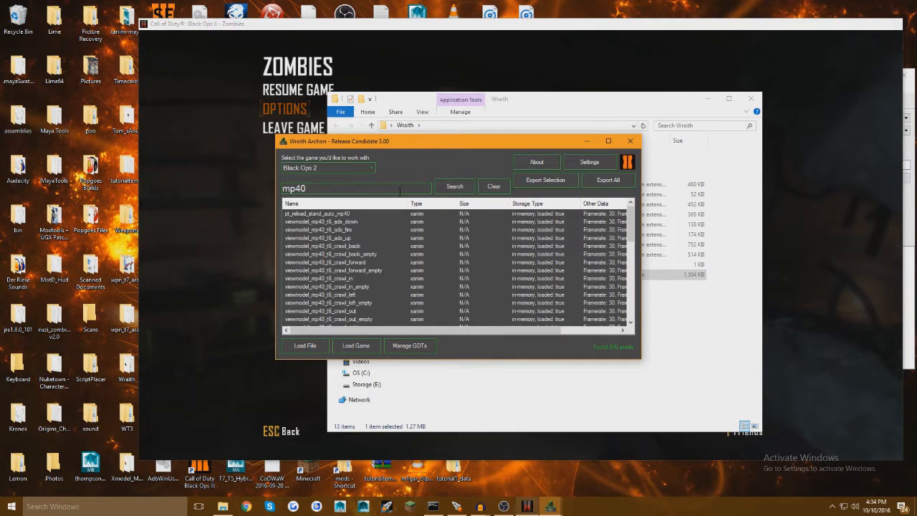
click(355, 222)
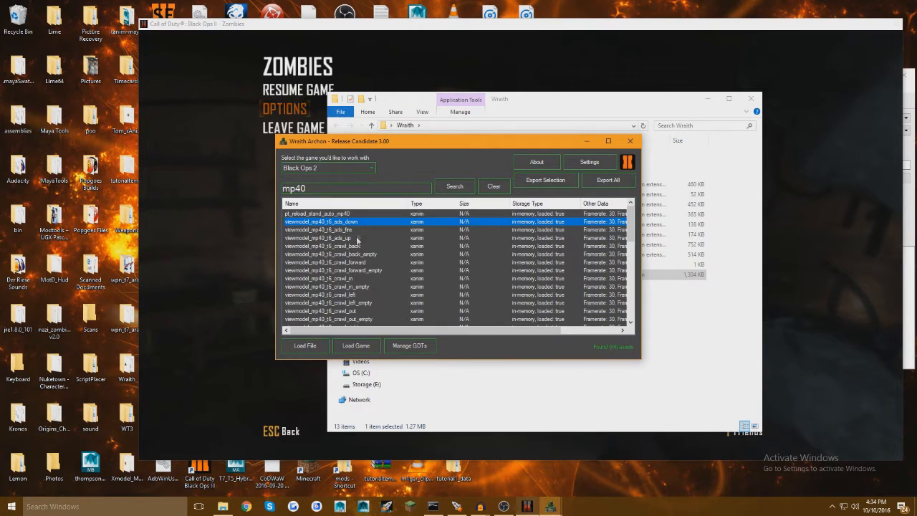
ctrl+click(353, 229)
ctrl+click(346, 238)
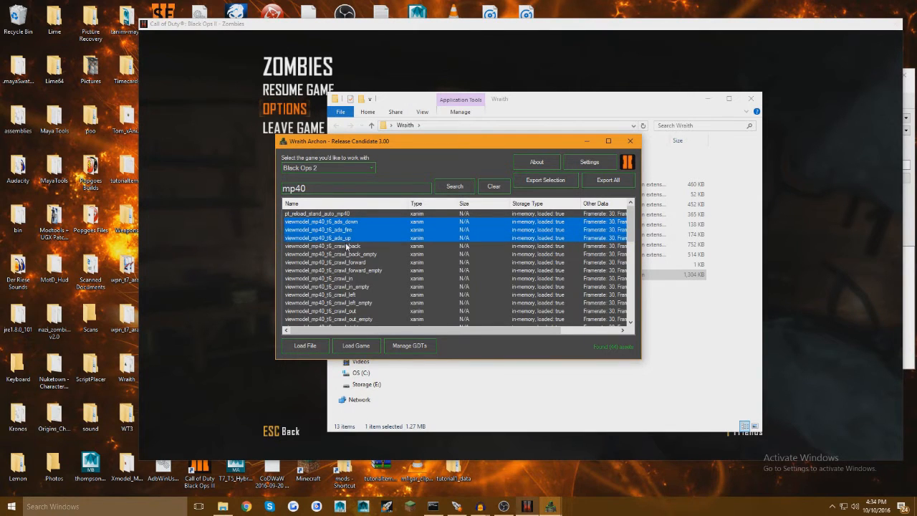
ctrl+click(347, 246)
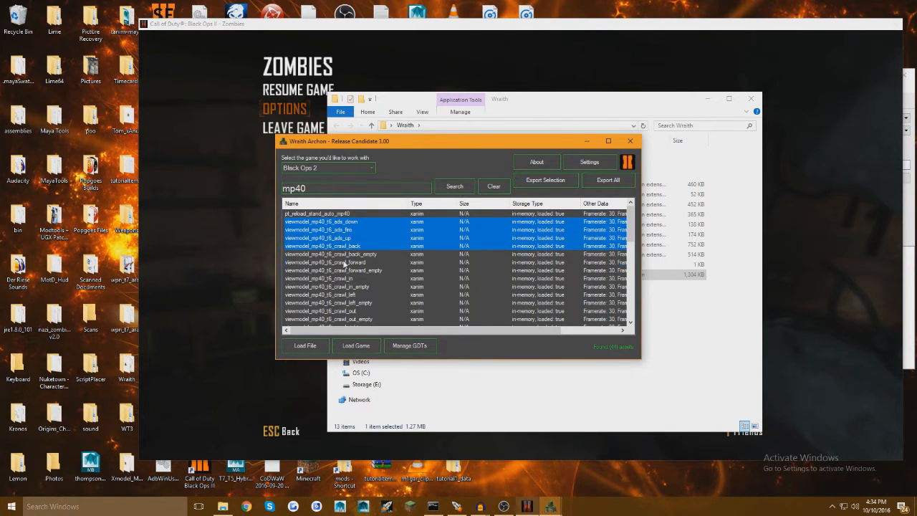
ctrl+click(346, 263)
ctrl+click(347, 280)
ctrl+click(343, 295)
ctrl+click(338, 313)
scroll(334, 311, down, 2)
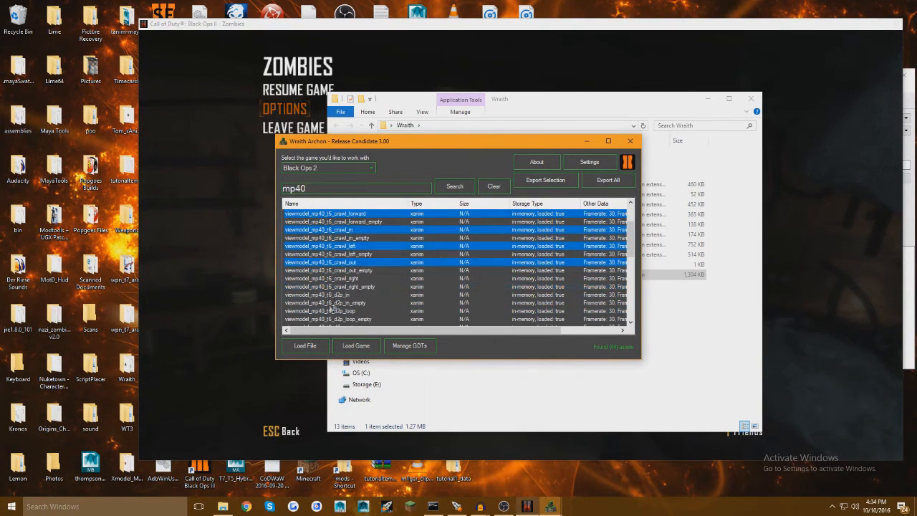
ctrl+click(355, 279)
scroll(355, 283, down, 2)
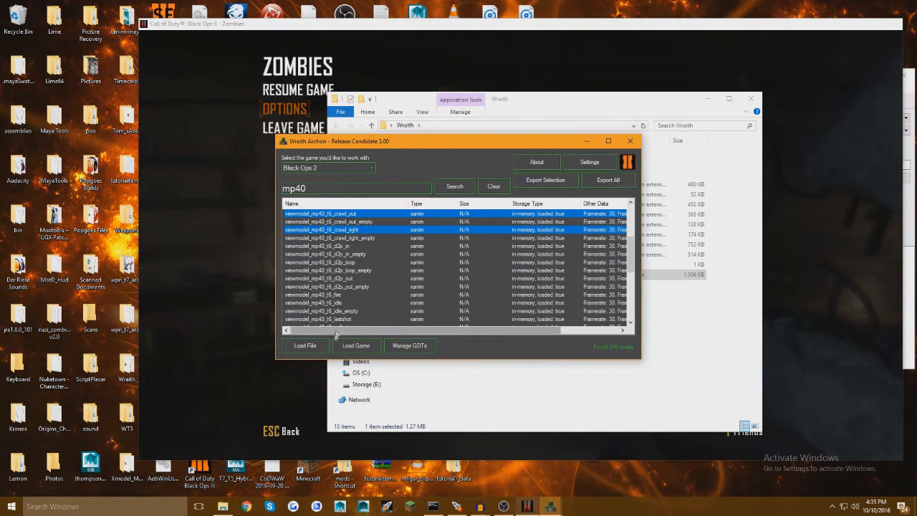
ctrl+click(339, 295)
ctrl+click(340, 303)
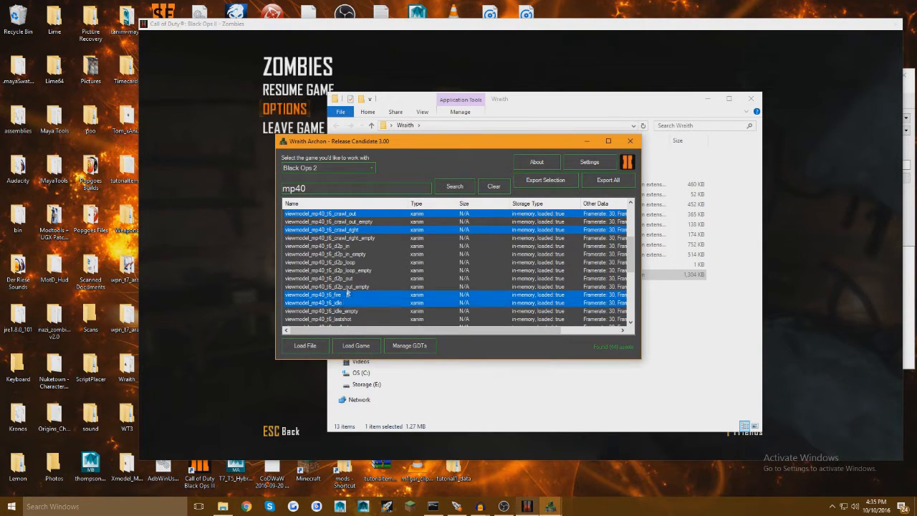
scroll(344, 297, down, 2)
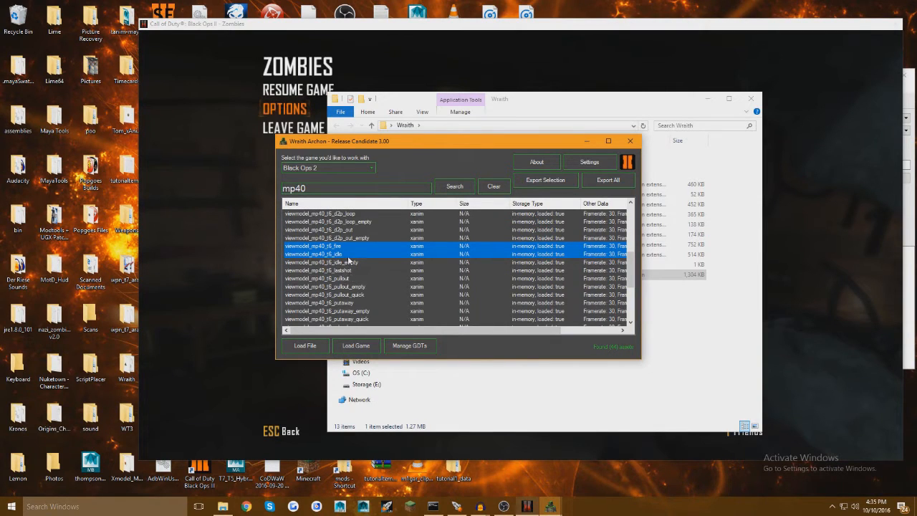
click(346, 271)
click(342, 281)
- Select the MP40 ads_down, ads_fire and ads_up animations plus the crawl back, forward, in, left, out and right animations, without the empty variants
scroll(347, 268, up, 6)
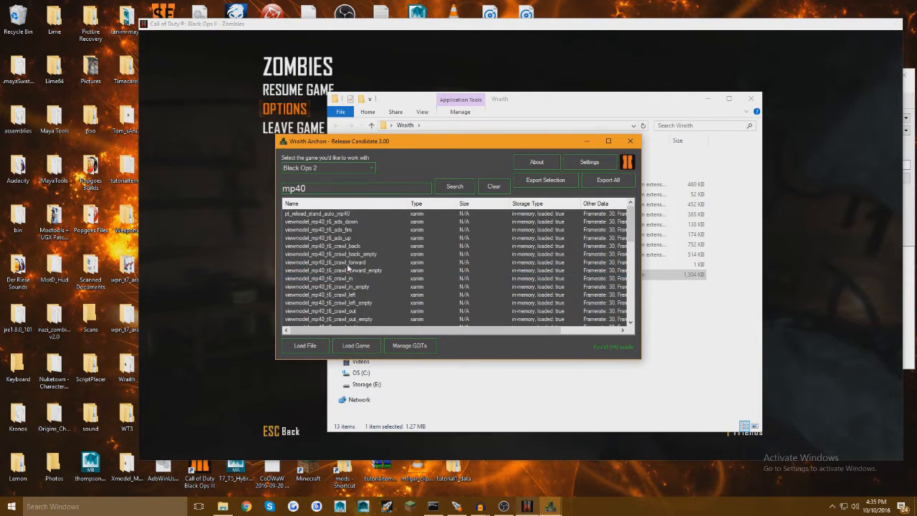
click(350, 222)
ctrl+click(351, 230)
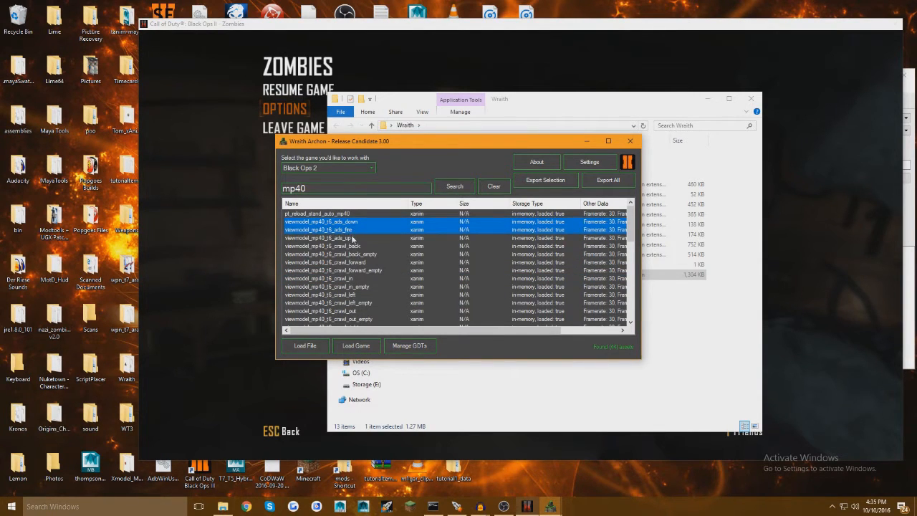
ctrl+click(353, 238)
scroll(361, 266, down, 1)
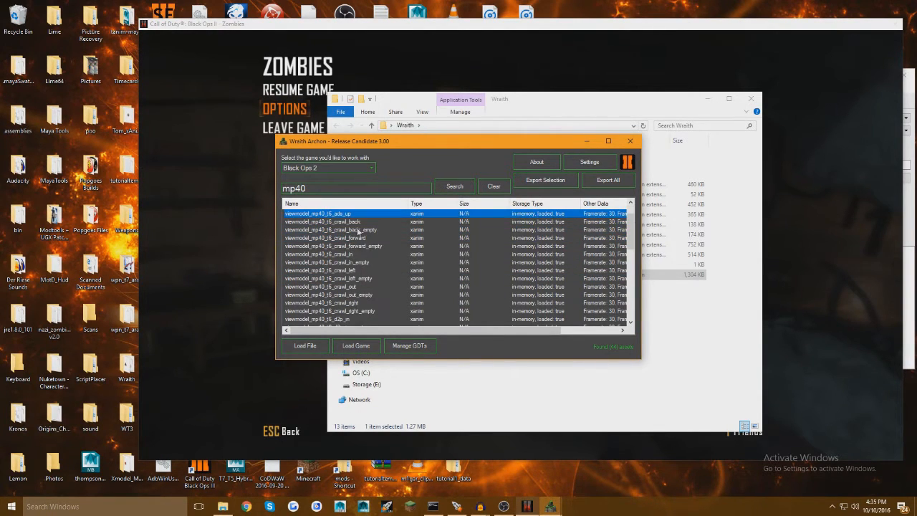
ctrl+click(356, 223)
ctrl+click(360, 238)
ctrl+click(351, 254)
ctrl+click(351, 271)
ctrl+click(353, 286)
ctrl+click(353, 302)
- Add the MP40 fire, idle, lastshot, pullout and putaway animations to the selection, leaving out their empty and quick variants
scroll(354, 302, down, 2)
ctrl+click(335, 319)
scroll(338, 304, down, 1)
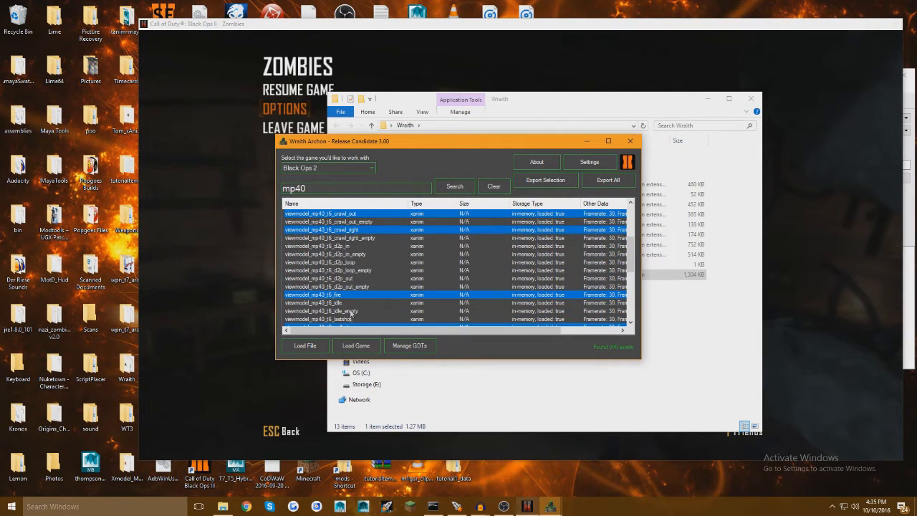
ctrl+click(344, 303)
scroll(344, 307, down, 2)
ctrl+click(349, 278)
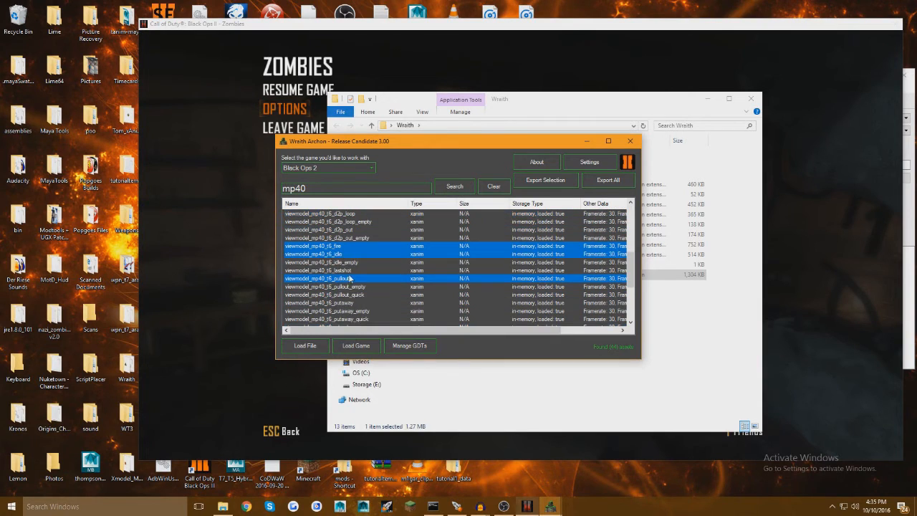
ctrl+click(349, 271)
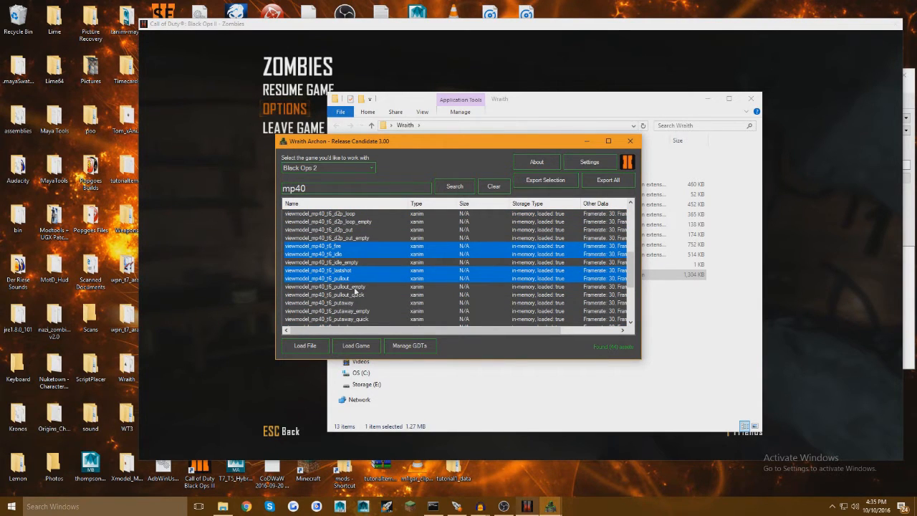
ctrl+click(350, 294)
ctrl+click(355, 288)
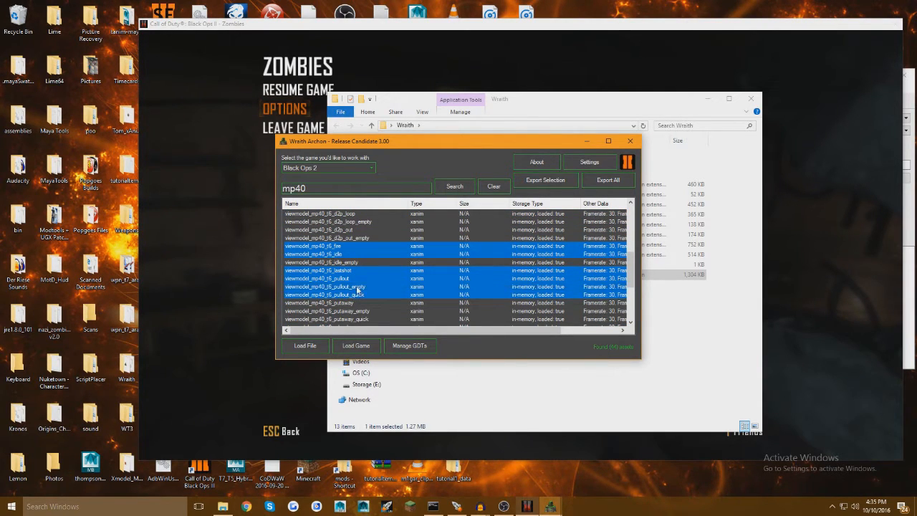
ctrl+click(356, 296)
ctrl+click(350, 304)
scroll(349, 301, down, 3)
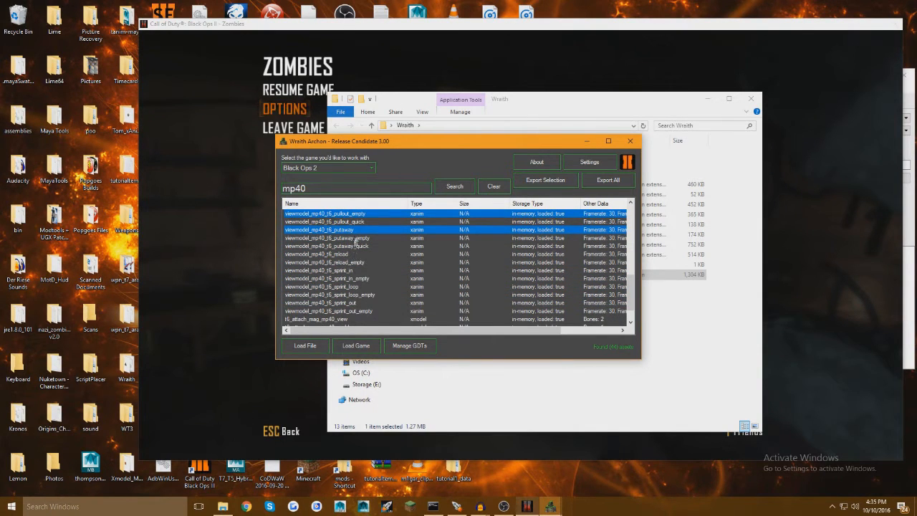
ctrl+click(364, 213)
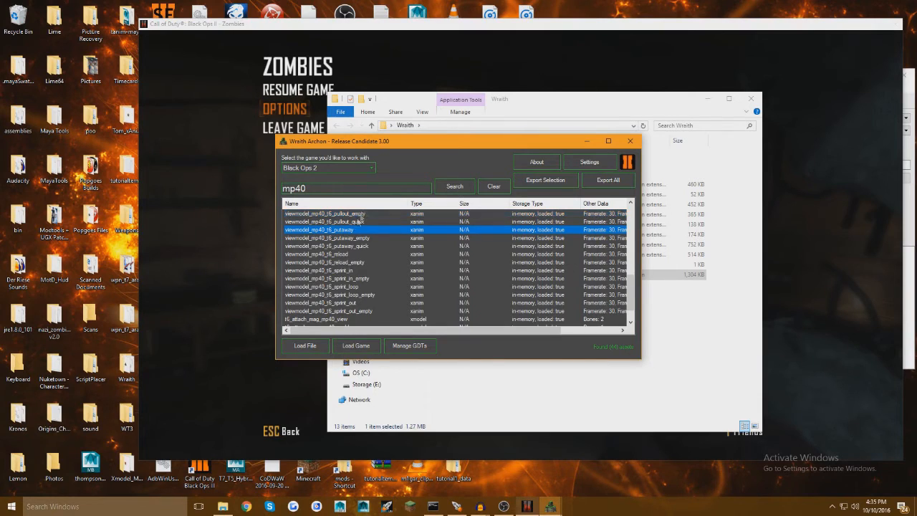
- Add the MP40 reload, reload_empty, sprint_in, sprint_loop and sprint_out animations to the selection and export all selected animations
ctrl+click(346, 254)
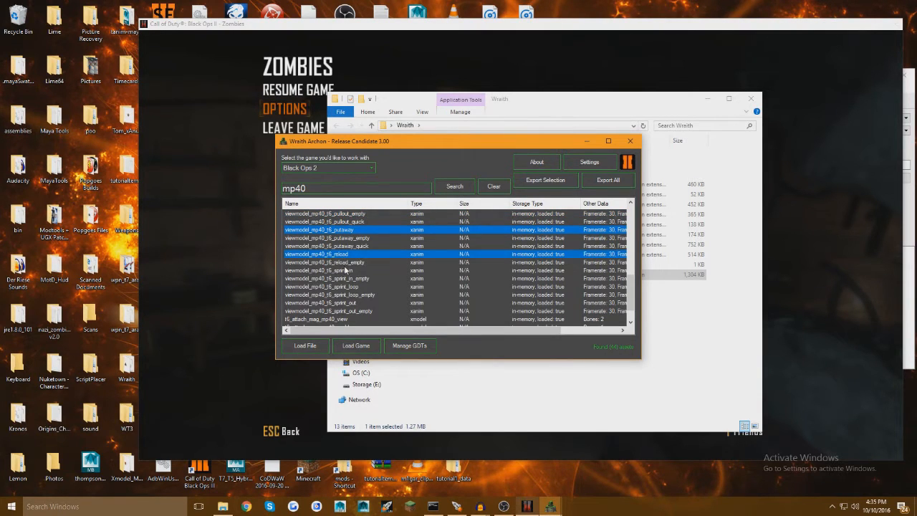
ctrl+click(348, 262)
ctrl+click(348, 270)
ctrl+click(345, 287)
ctrl+click(343, 303)
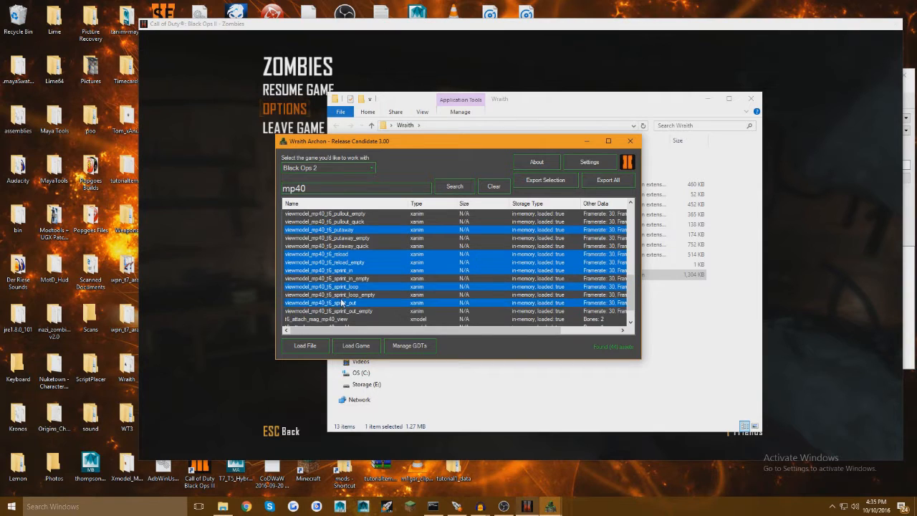
scroll(342, 301, down, 1)
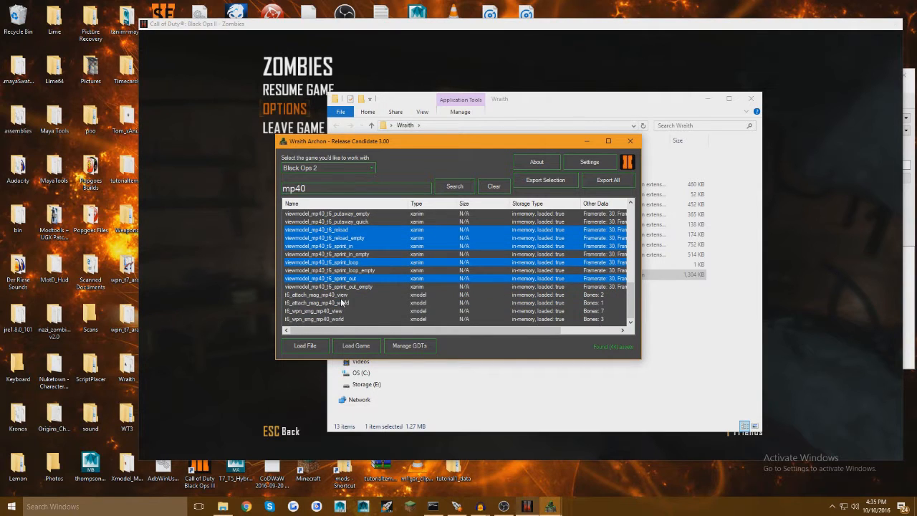
click(547, 181)
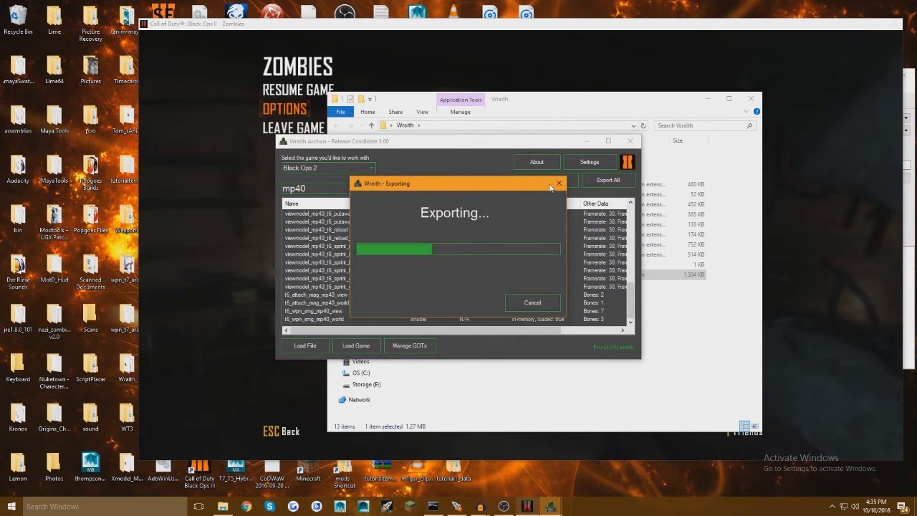
- Export the t6_attach_mag_mp40_view, t6_attach_mag_mp40_world, t6_wpn_smg_mp40_view and t6_wpn_smg_mp40_world models
click(342, 297)
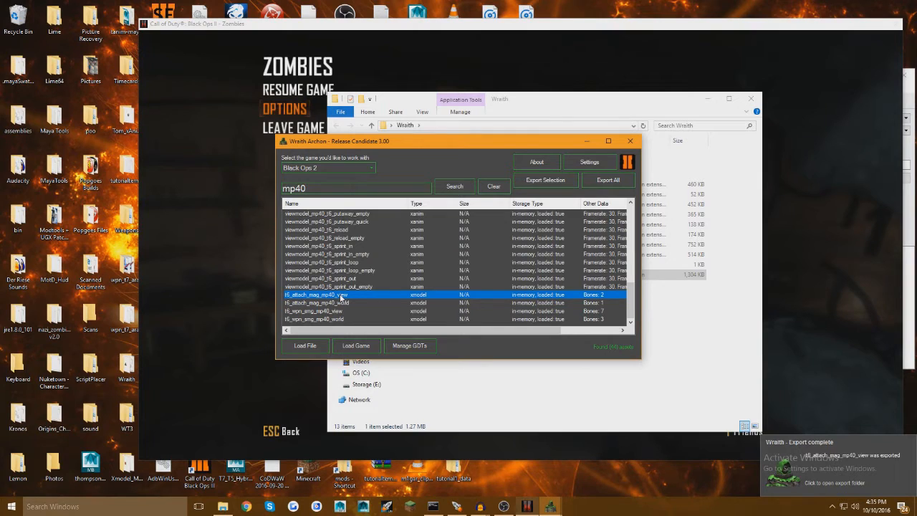
double_click(338, 302)
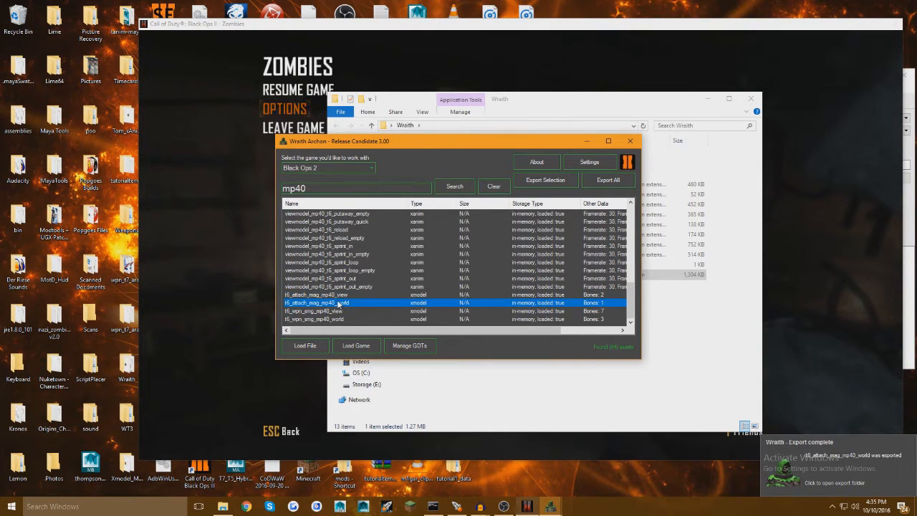
click(331, 311)
double_click(331, 311)
click(324, 320)
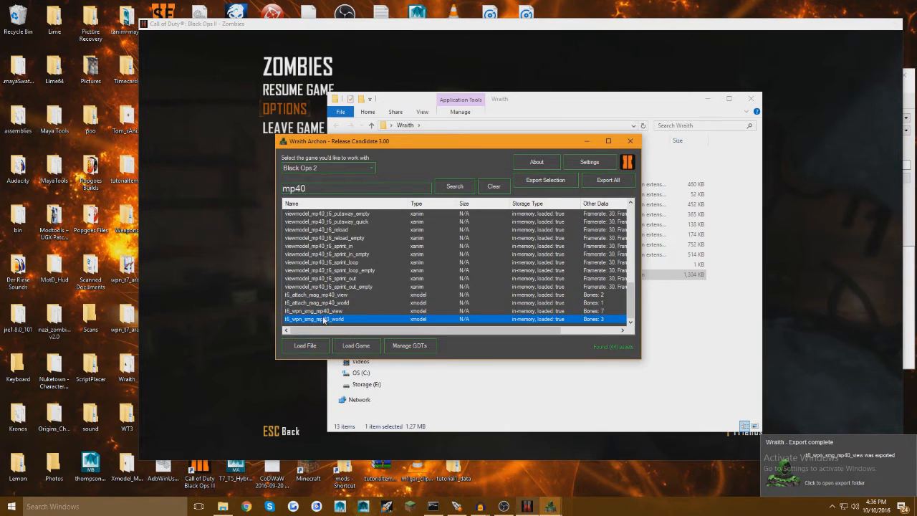
double_click(324, 319)
- Close Wraith, end the Call of Duty: Black Ops II Zombies task and cancel its relaunch through Steam
click(629, 143)
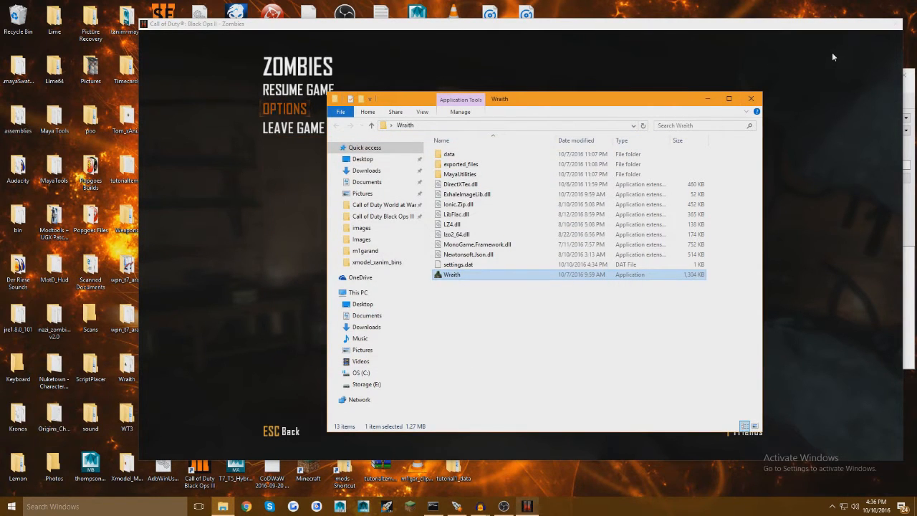
key(ctrl+shift+Escape)
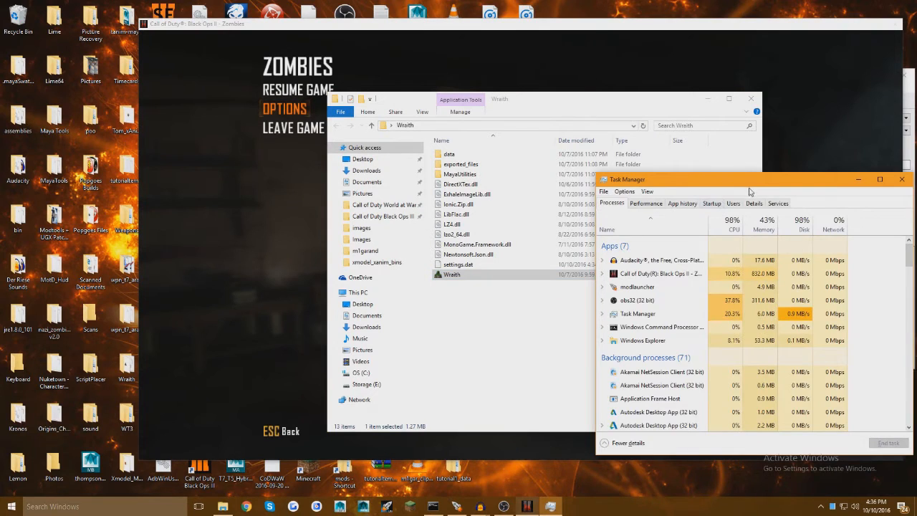
drag(751, 183, 712, 144)
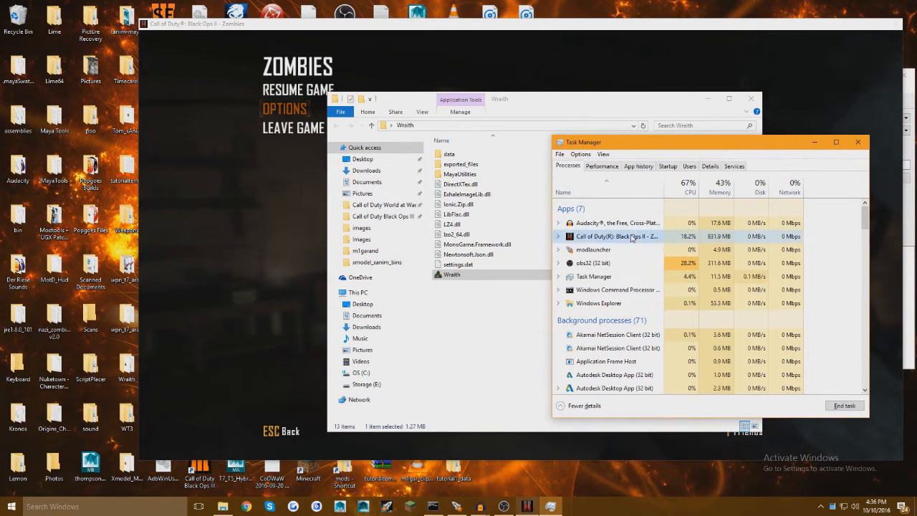
click(845, 406)
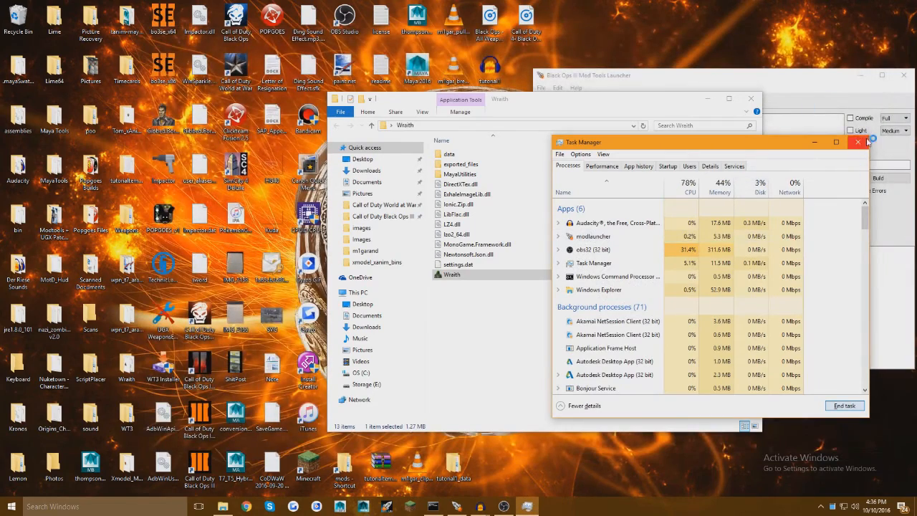
click(858, 141)
click(708, 98)
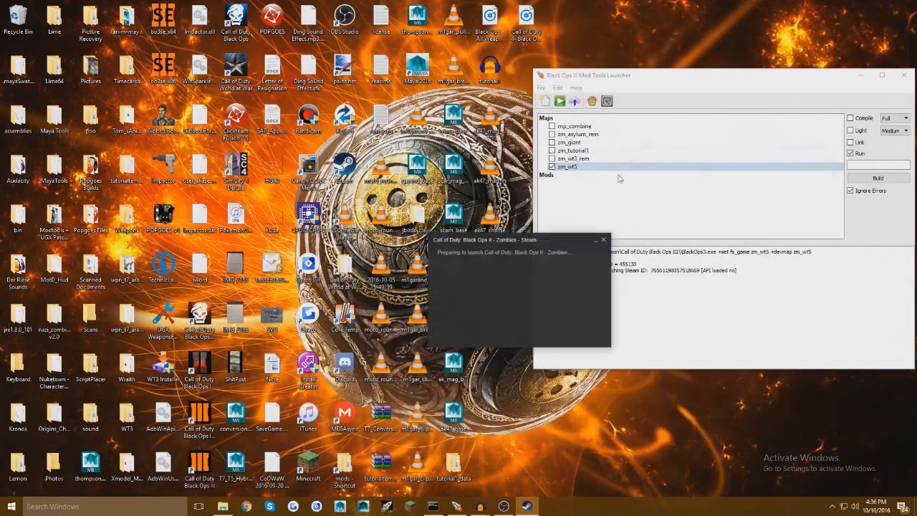
click(604, 240)
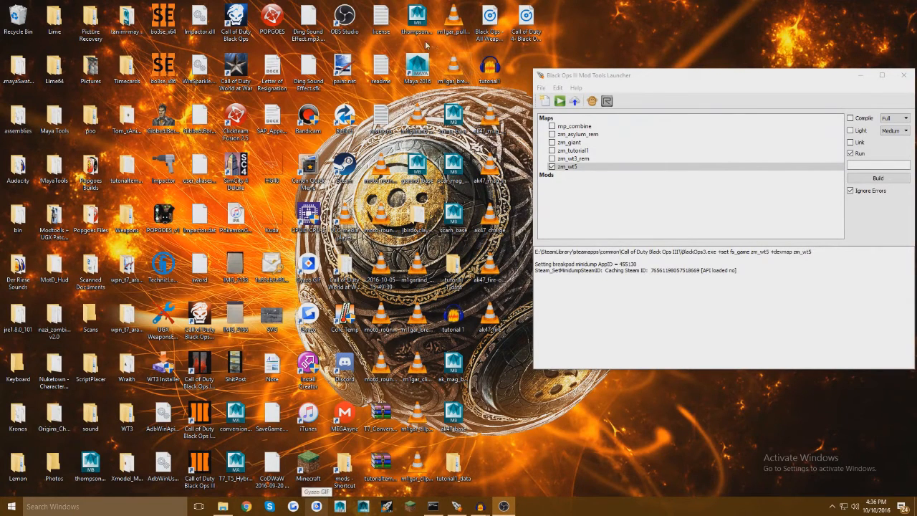
- Launch Maya 2016 and open the Wraith exported_files > black_ops_2 > xmodels folder beside the viewport
click(418, 66)
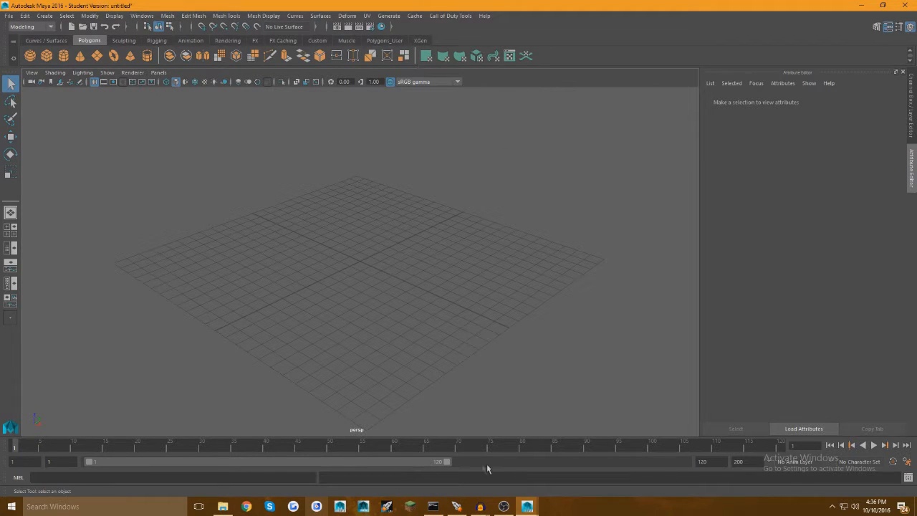
click(223, 507)
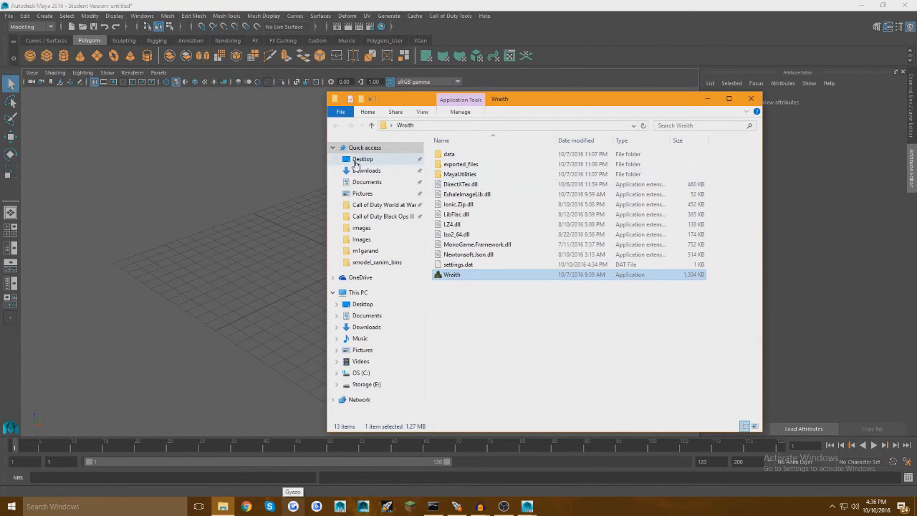
double_click(505, 165)
drag(559, 106, 790, 100)
double_click(699, 159)
double_click(684, 159)
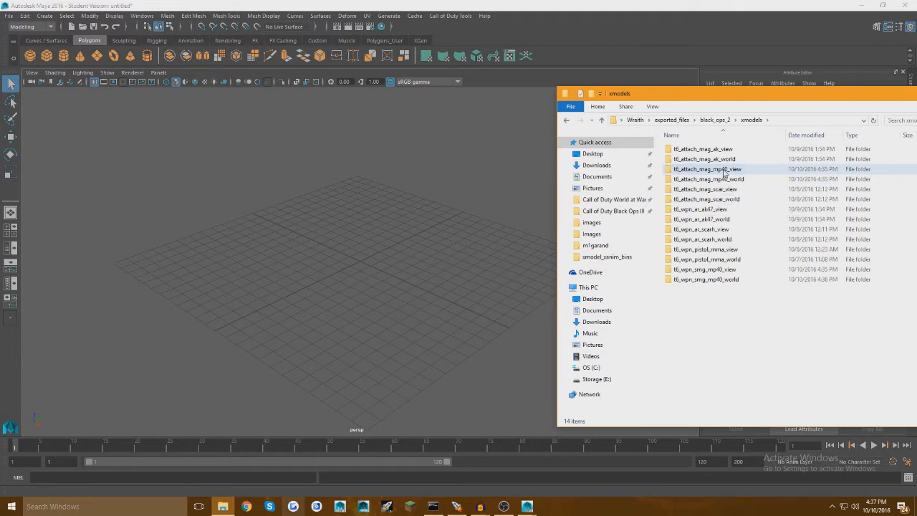
- Import the t6_attach_mag_mp40_view_LOD0 Maya ASCII model into the scene and bind it with its t6_attach_mag_mp40_view_LOD0_BIND script
double_click(722, 171)
drag(701, 161, 387, 298)
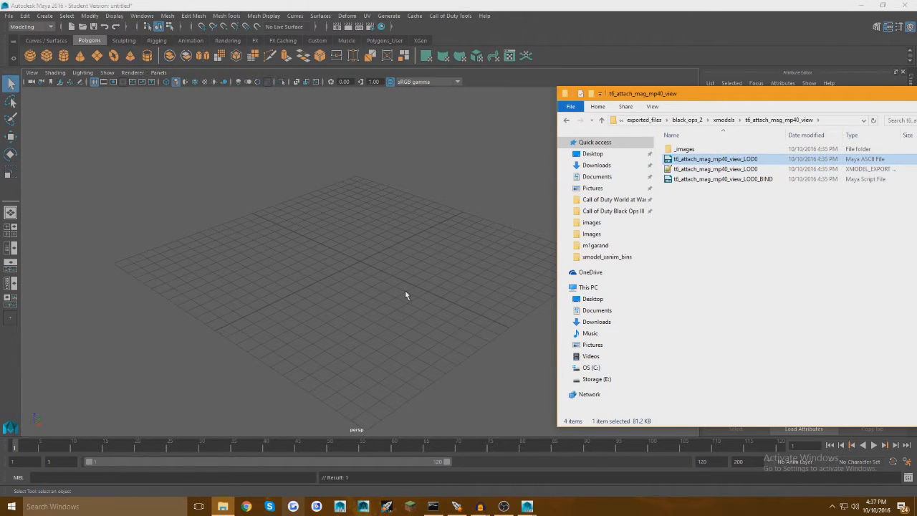
drag(744, 180, 457, 245)
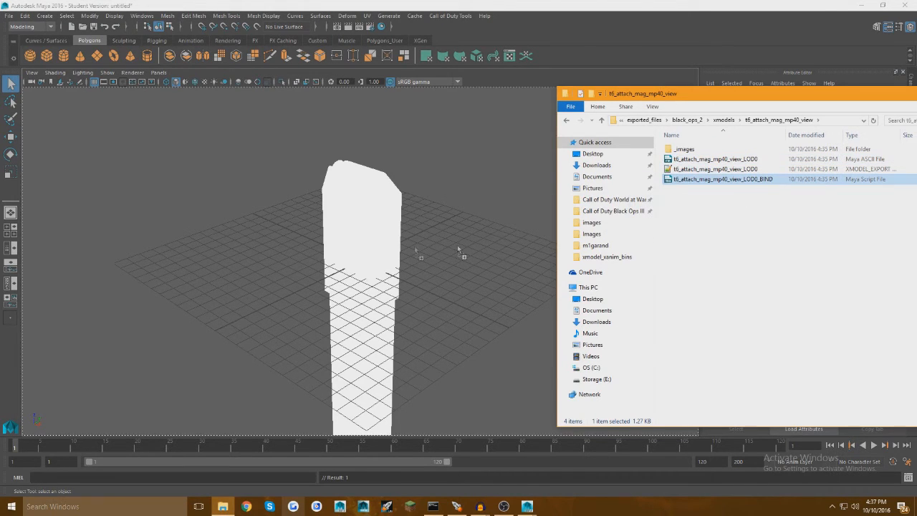
click(460, 244)
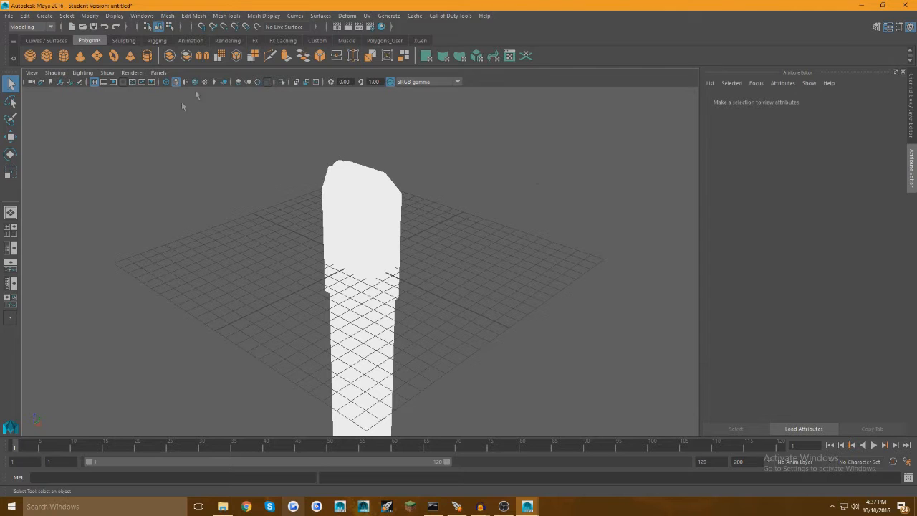
- Switch the viewport renderer to Legacy Default Viewport and display the MP40 magazine with its textures
click(132, 73)
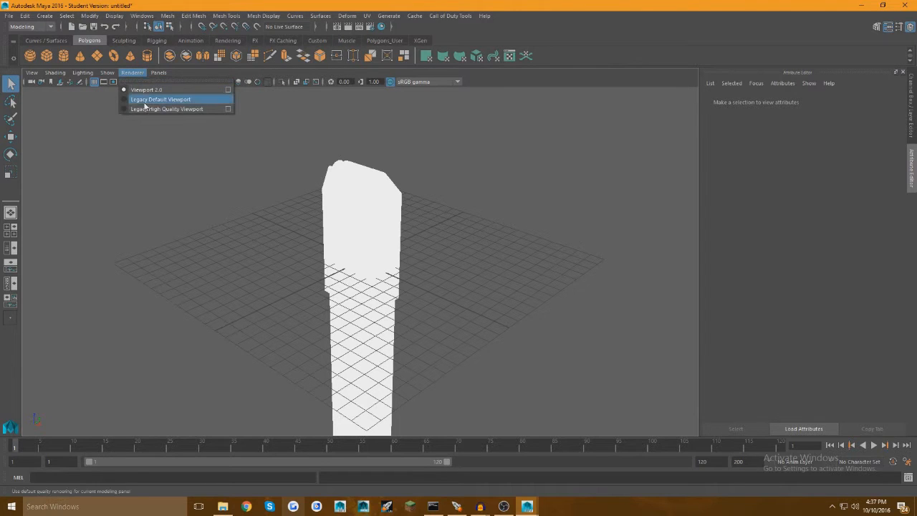
click(144, 105)
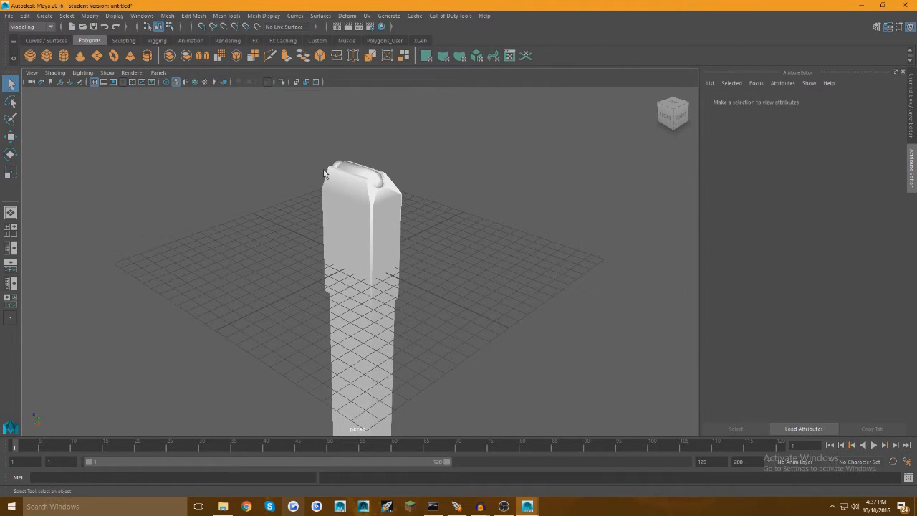
key(6)
mouse_move(370, 356)
alt+mouse_down()
mouse_move(411, 293)
mouse_move(255, 346)
mouse_move(283, 349)
mouse_move(354, 329)
mouse_move(401, 303)
mouse_move(442, 301)
alt+mouse_up()
scroll(397, 315, down, 6)
scroll(401, 303, up, 3)
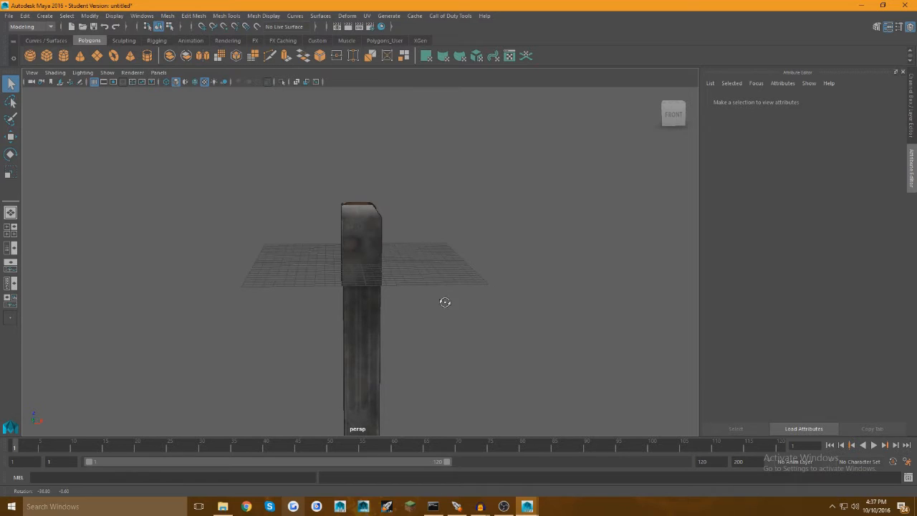
- Show the Outliner beside the perspective view and inspect the magazine's Joints group in wireframe display
click(12, 247)
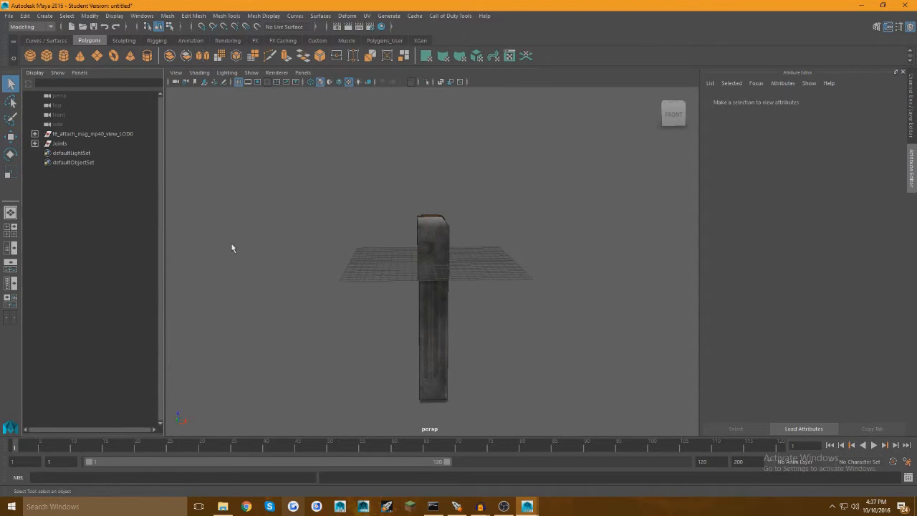
key(4)
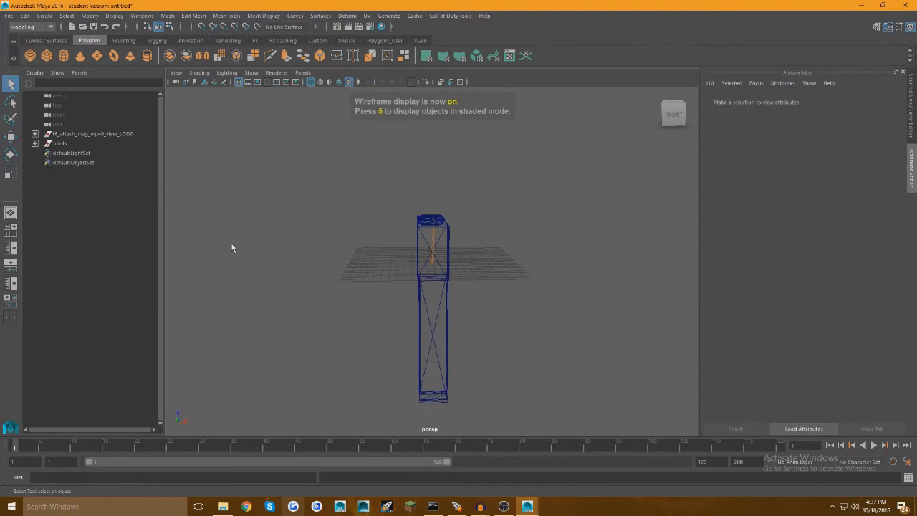
click(55, 145)
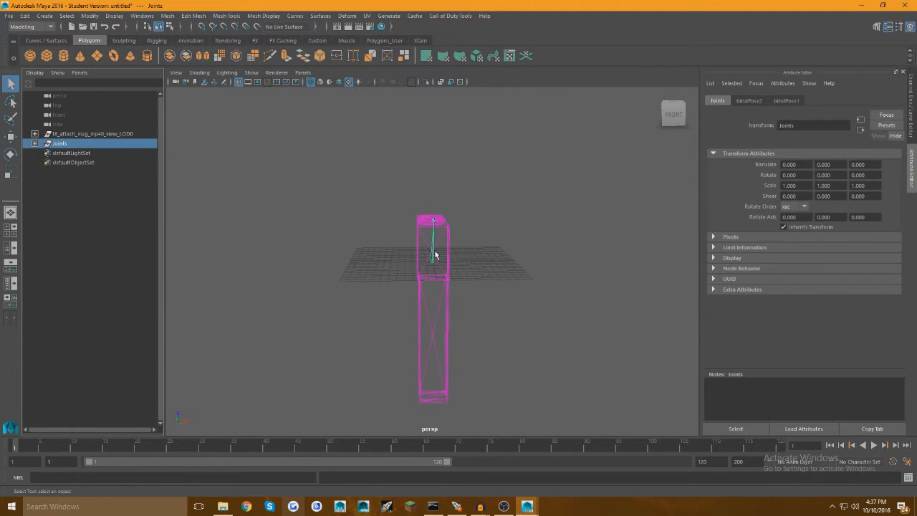
- Save the bound magazine scene to the Desktop as a Maya Binary file named mp40_mag_bound
click(9, 16)
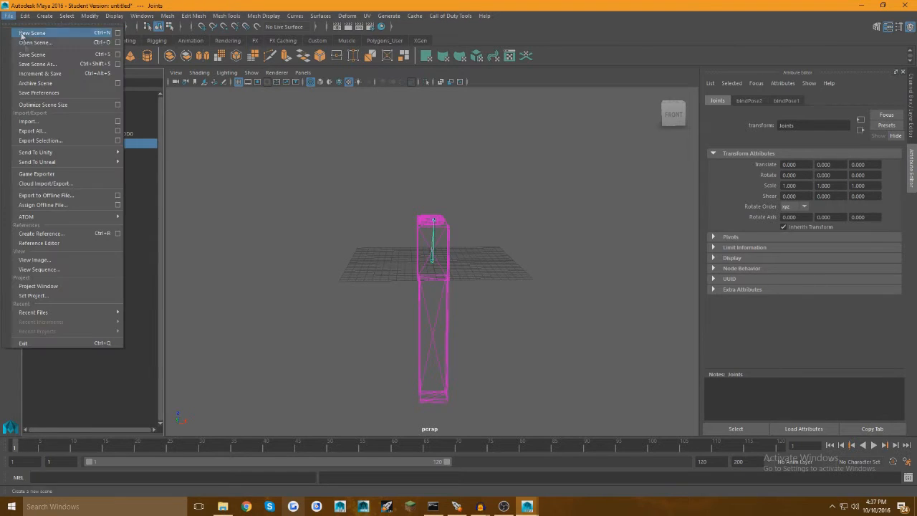
click(25, 65)
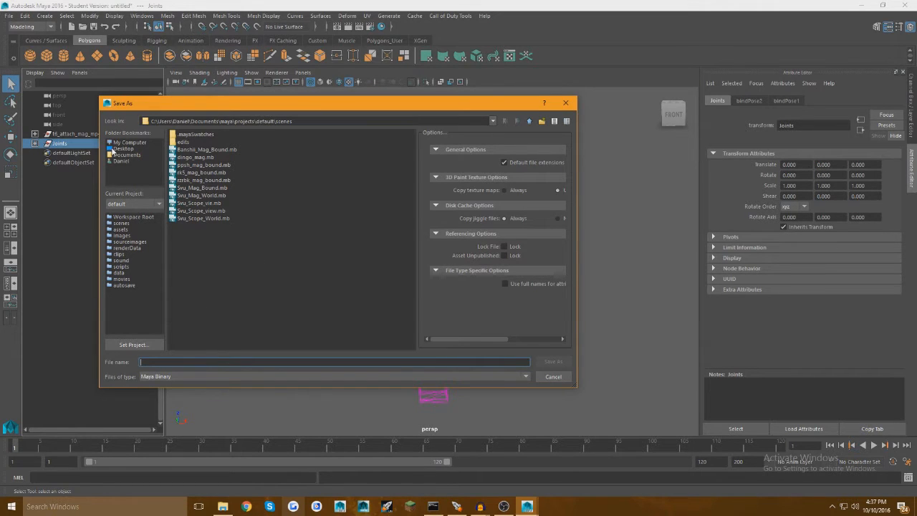
click(118, 148)
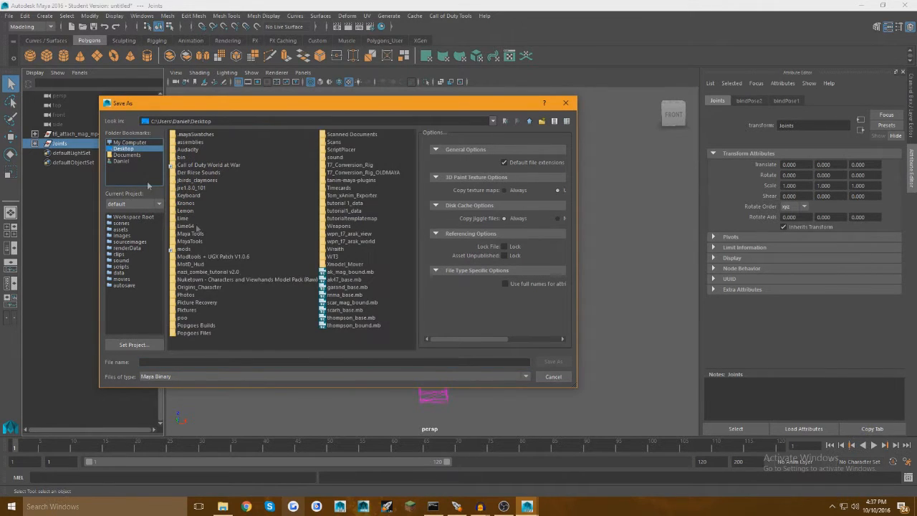
click(243, 362)
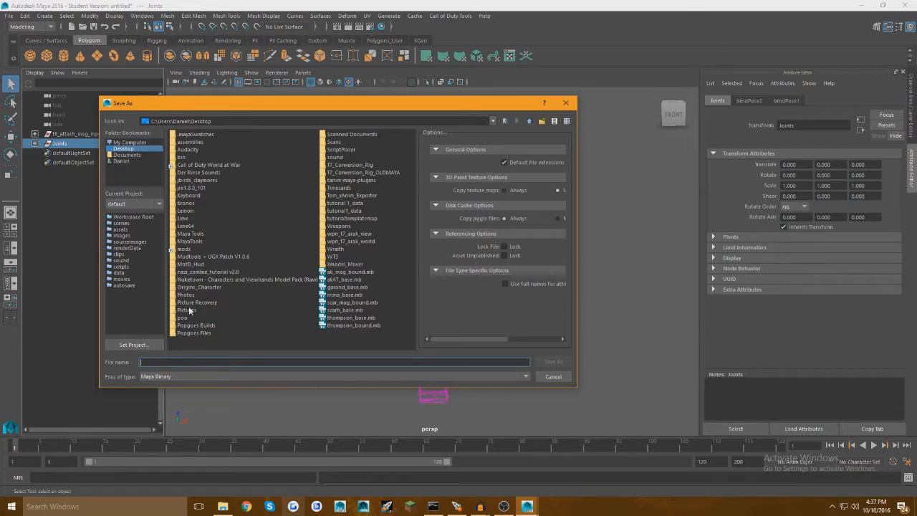
text(mo)
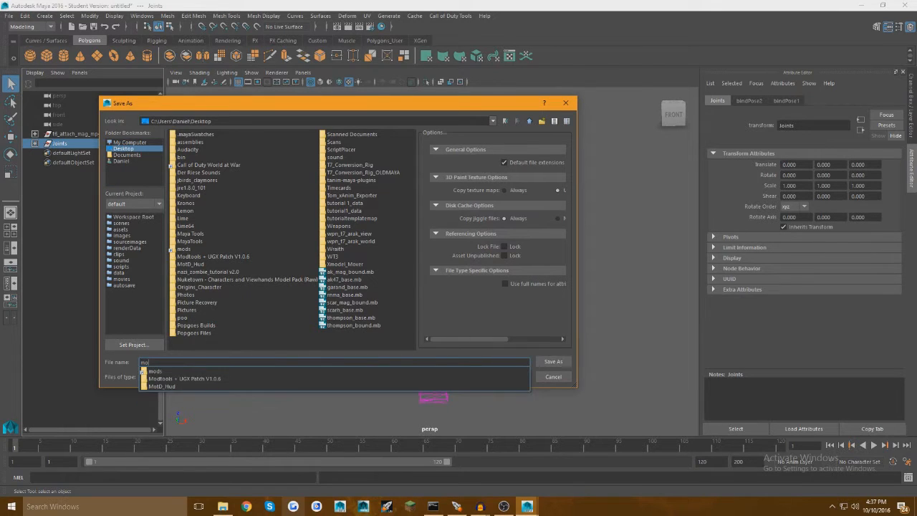
key(BackSpace)
text(p40_mag_bound)
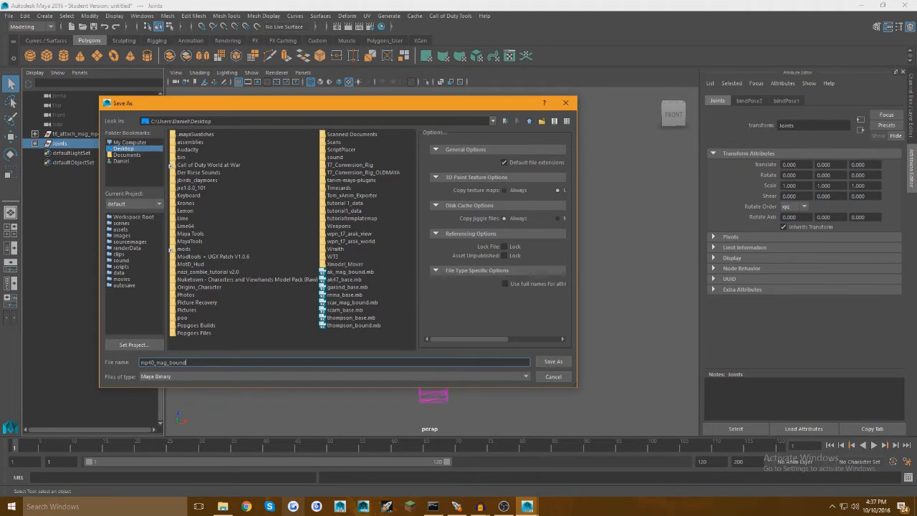
key(Return)
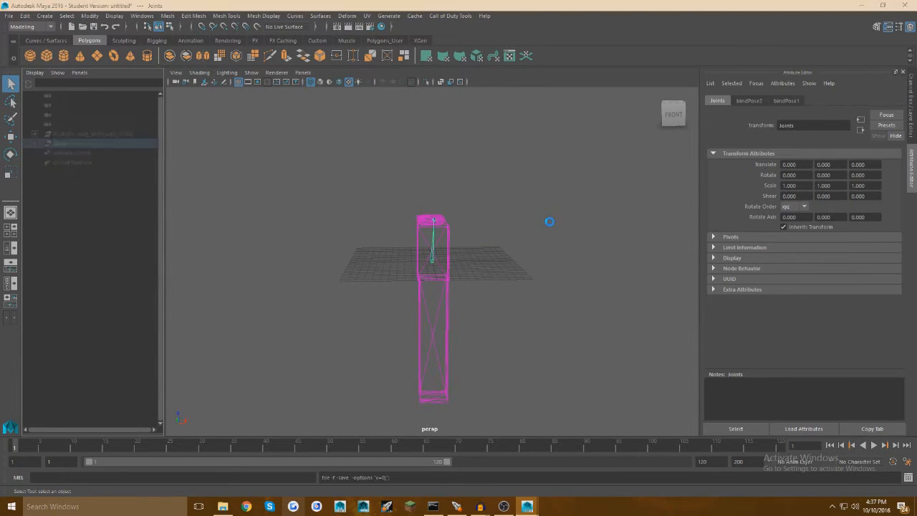
key(Return)
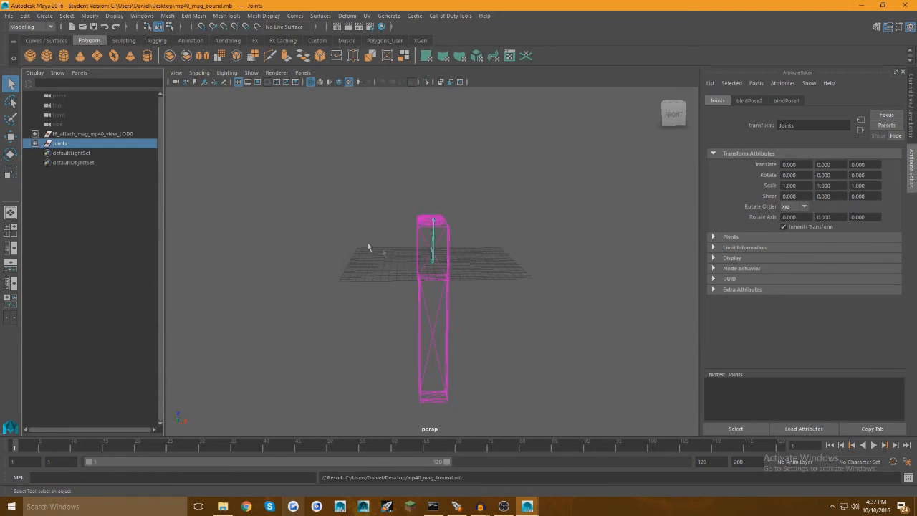
- In a new scene, import the t6_wpn_smg_mp40_view_LOD0 Maya ASCII model and bind it with the t6_wpn_smg_mp40_view_LOD0_BIND script
click(8, 15)
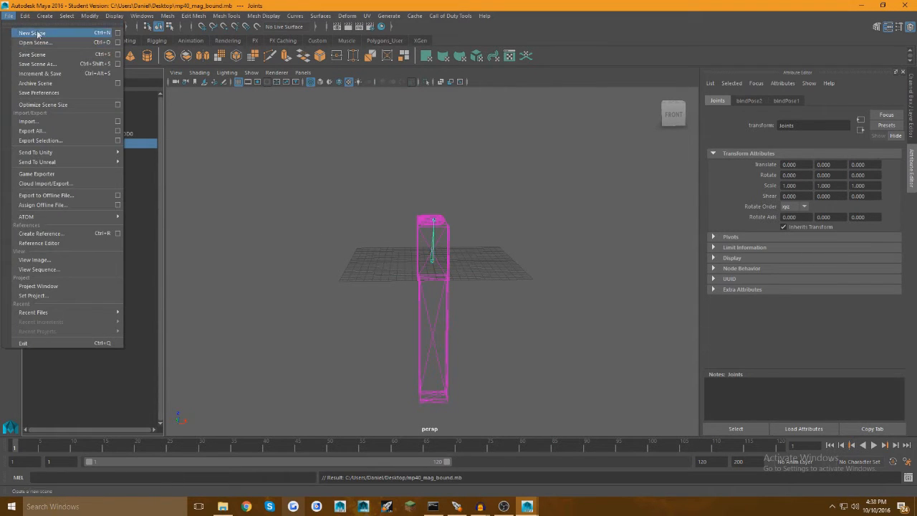
click(38, 34)
click(223, 507)
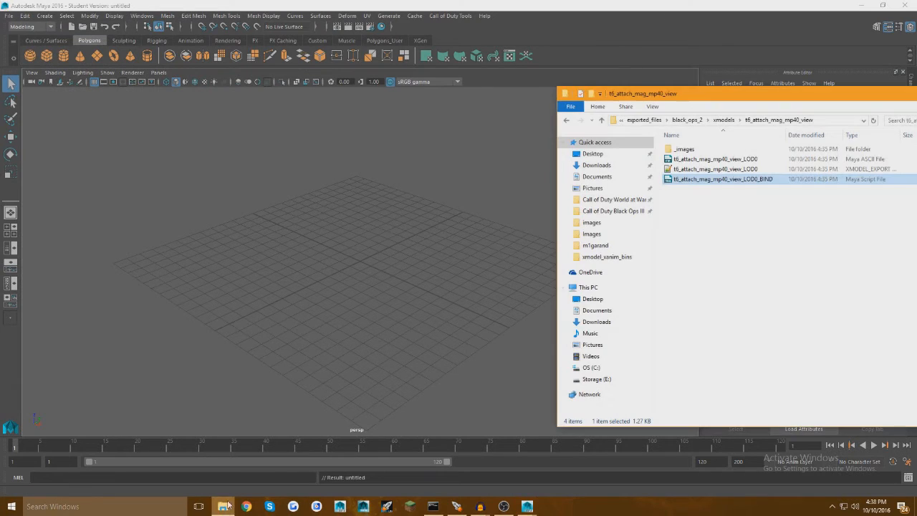
click(724, 120)
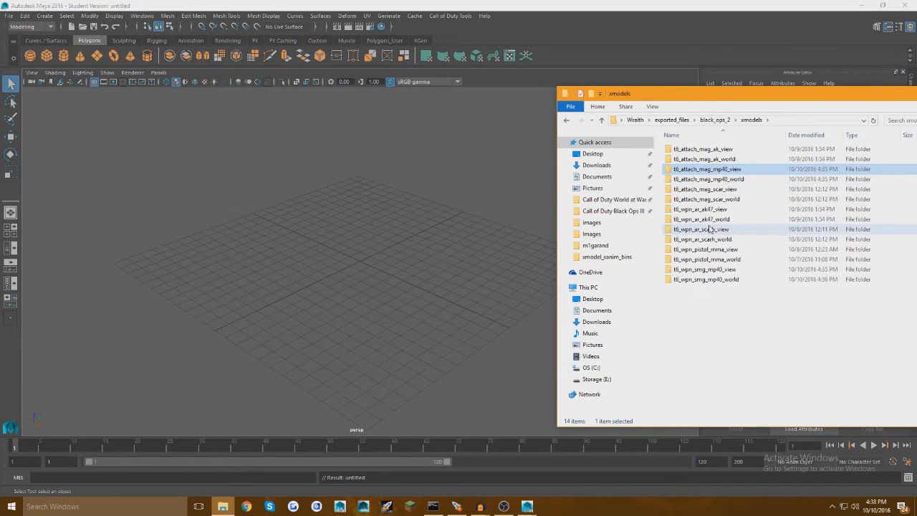
double_click(706, 269)
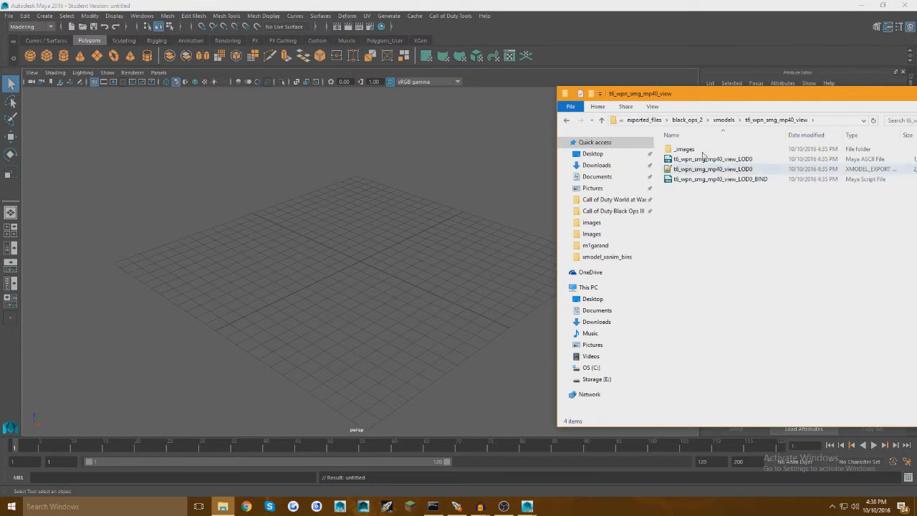
drag(701, 160, 445, 198)
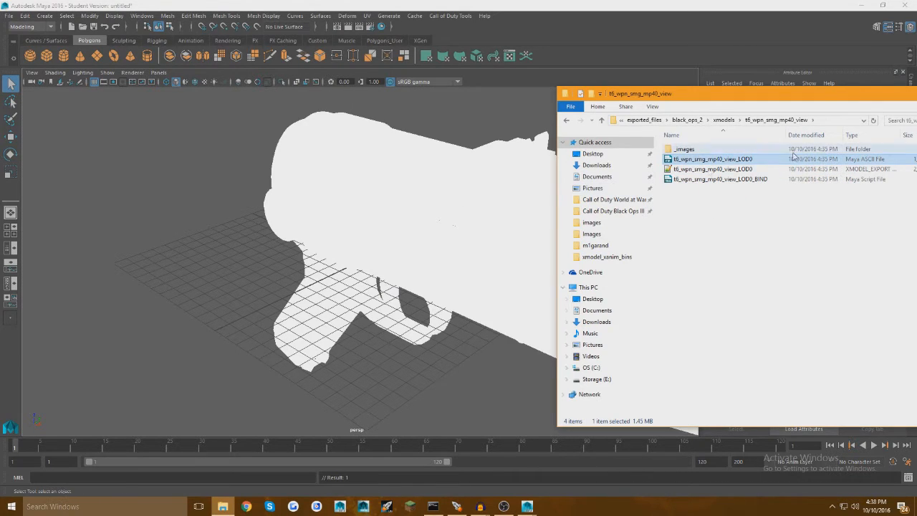
drag(713, 182, 440, 208)
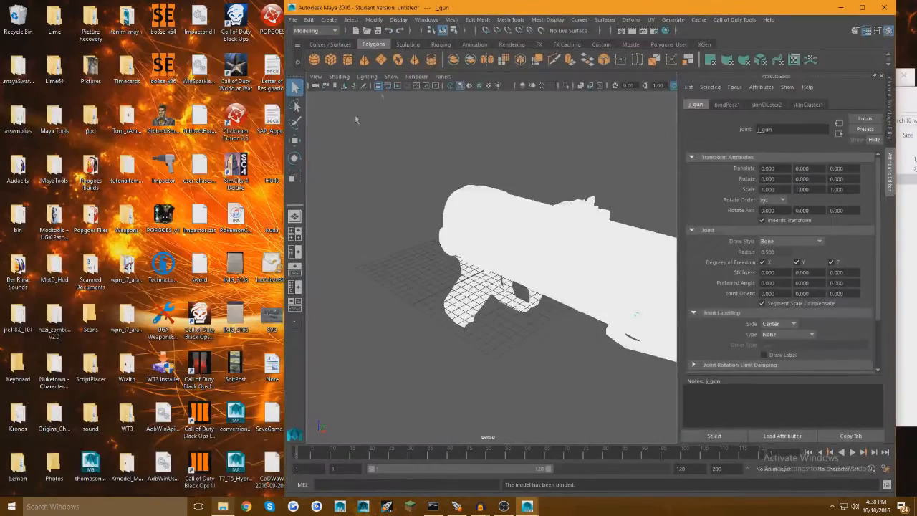
- Maximize the scene window, switch the viewport renderer to Legacy Default Viewport and display the whole MP40 gun with its textures
double_click(472, 8)
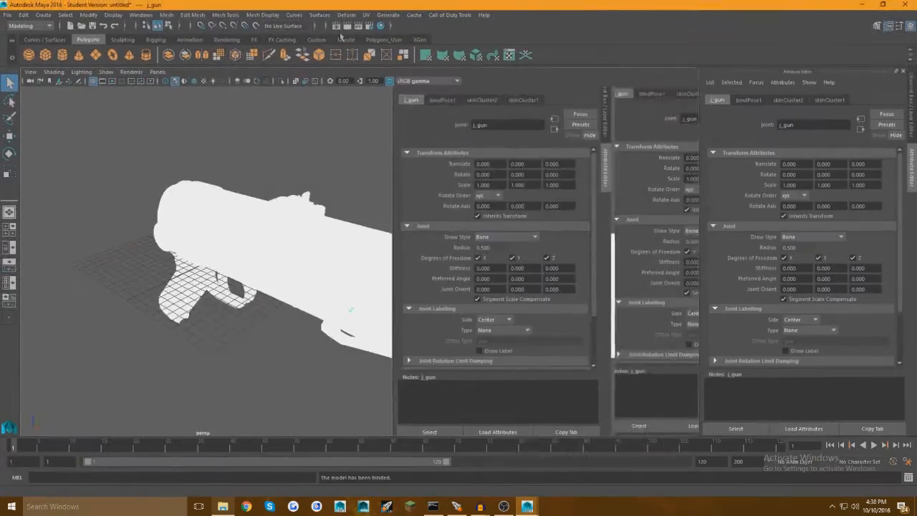
click(132, 72)
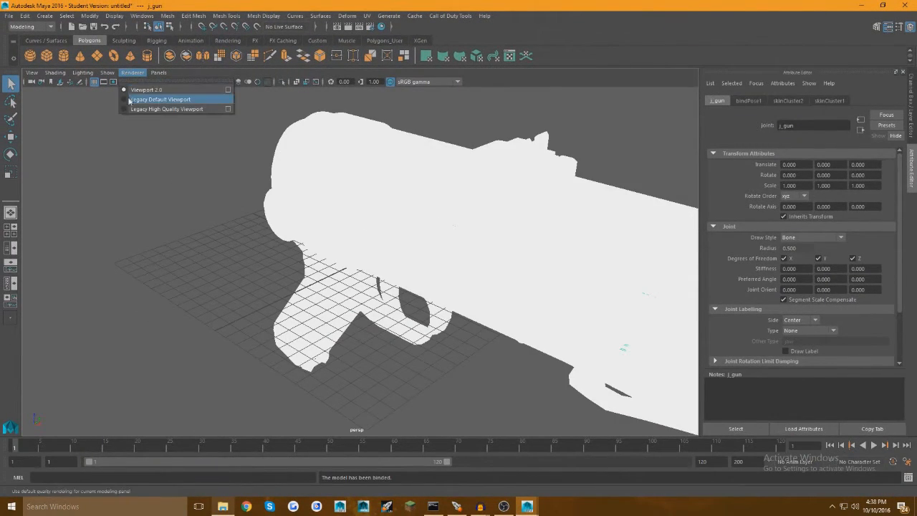
click(130, 99)
scroll(324, 198, down, 3)
key(6)
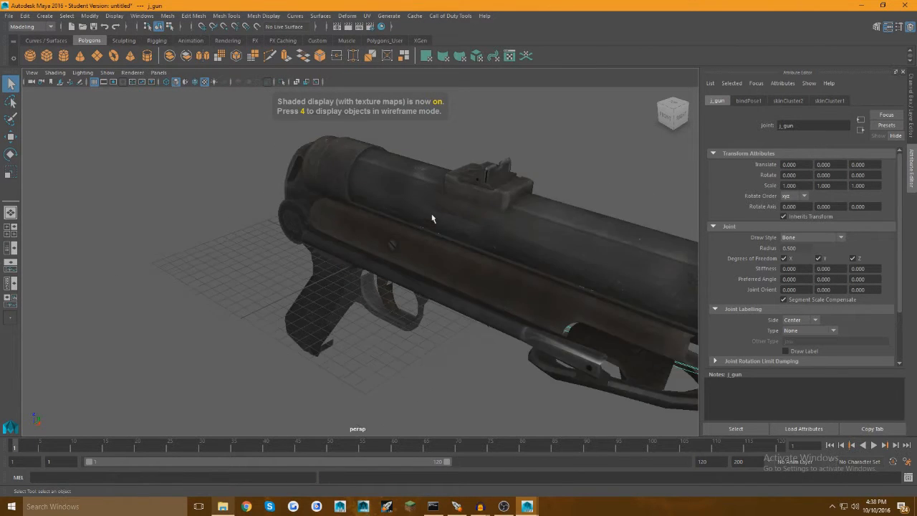
scroll(430, 219, down, 3)
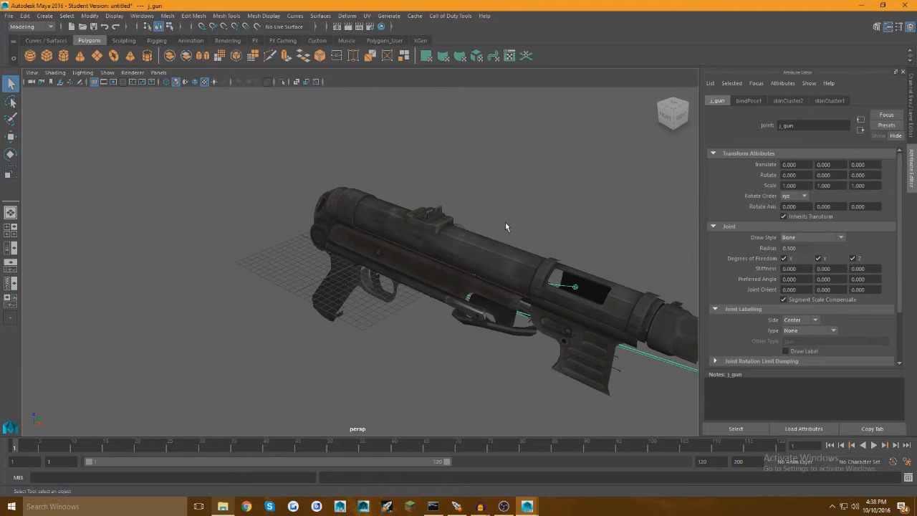
alt+drag(535, 227, 333, 208)
alt+right_drag(333, 208, 307, 170)
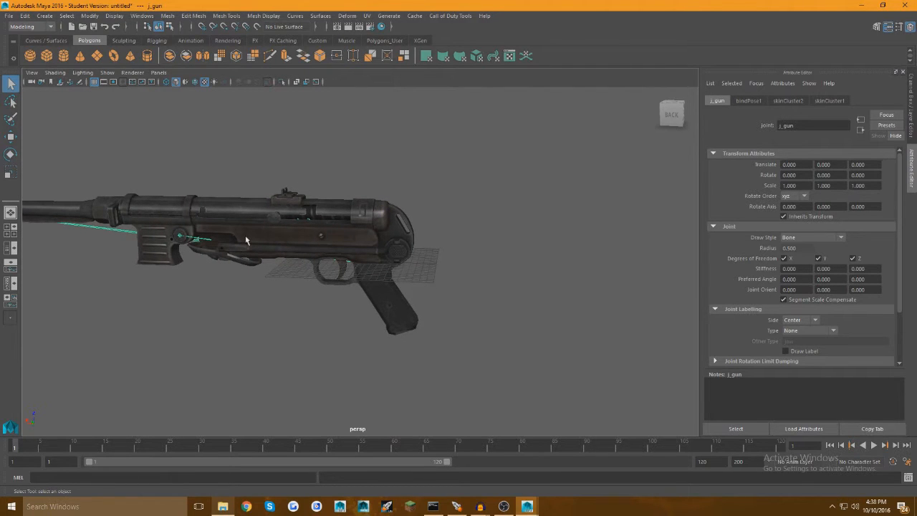
alt+middle_drag(172, 232, 357, 223)
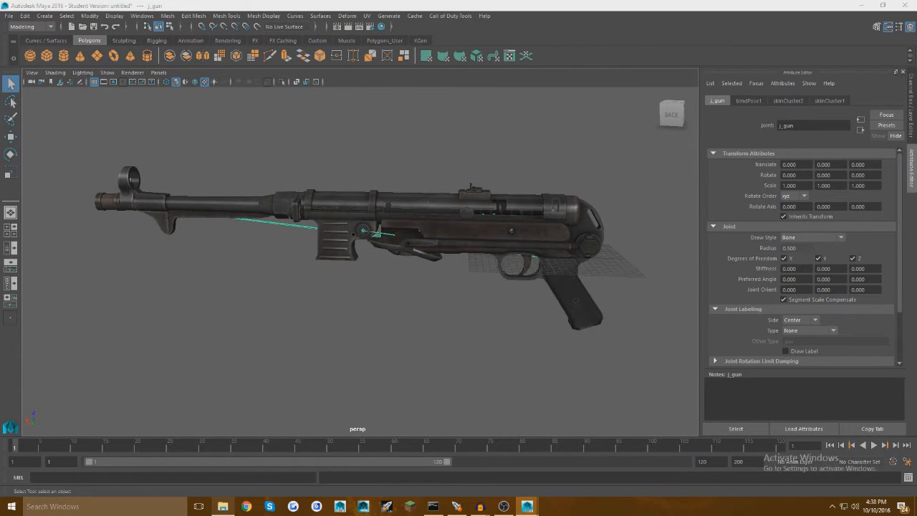
key(alt+Tab)
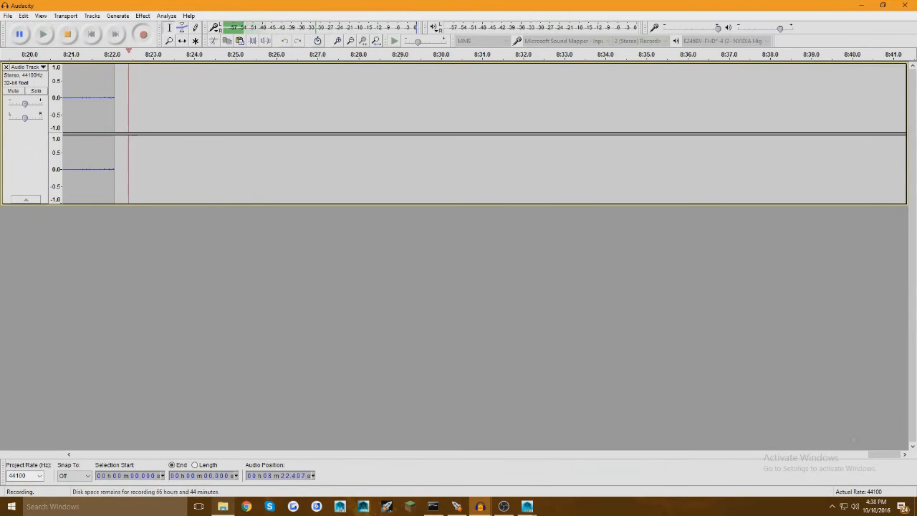
click(862, 5)
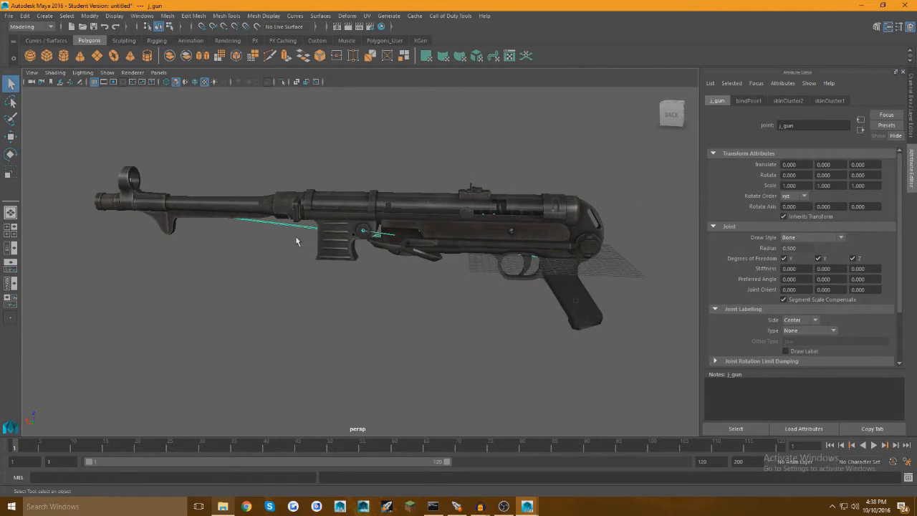
alt+drag(286, 249, 520, 256)
alt+drag(294, 263, 417, 252)
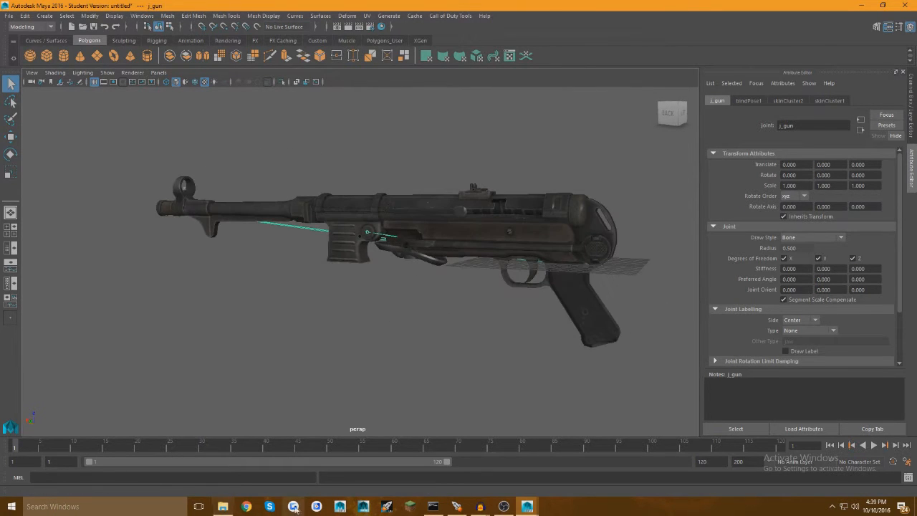
- Import the mp40_mag_bound Maya Binary file from the Desktop folder into the gun scene
click(221, 506)
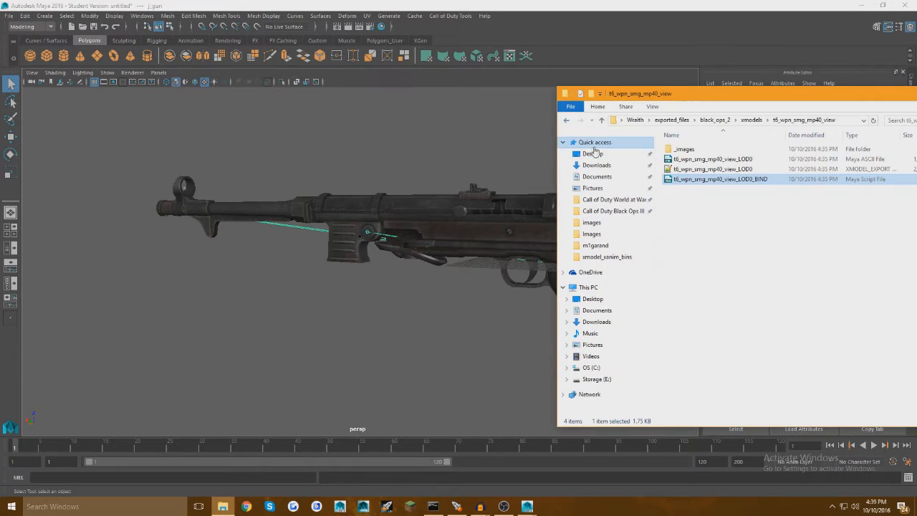
click(590, 155)
scroll(681, 190, down, 10)
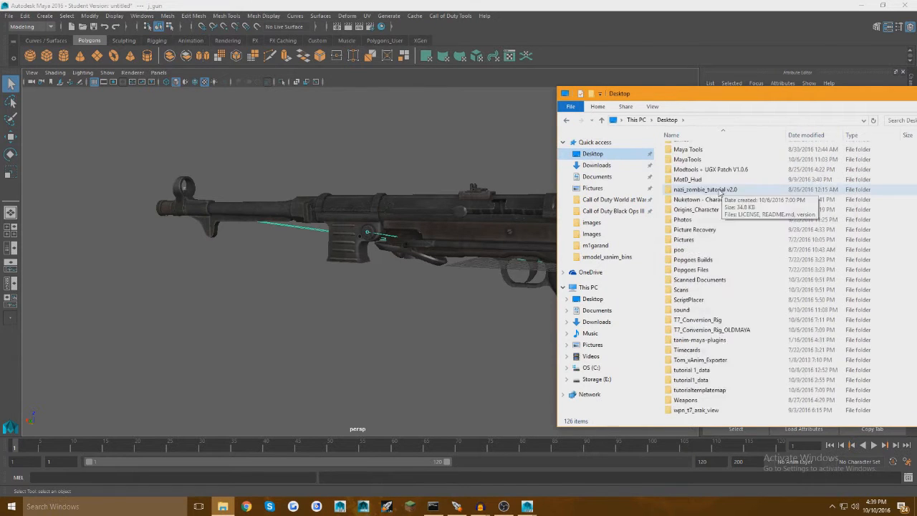
scroll(706, 322, down, 10)
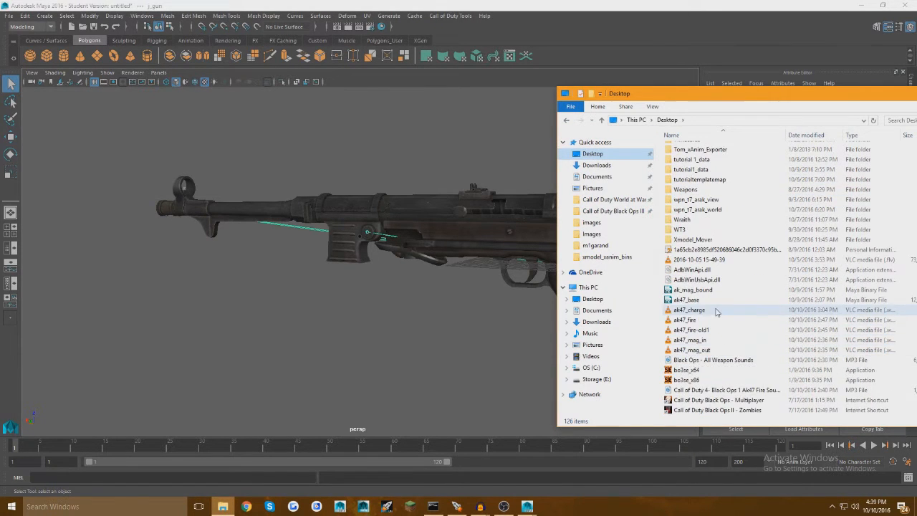
scroll(714, 311, down, 3)
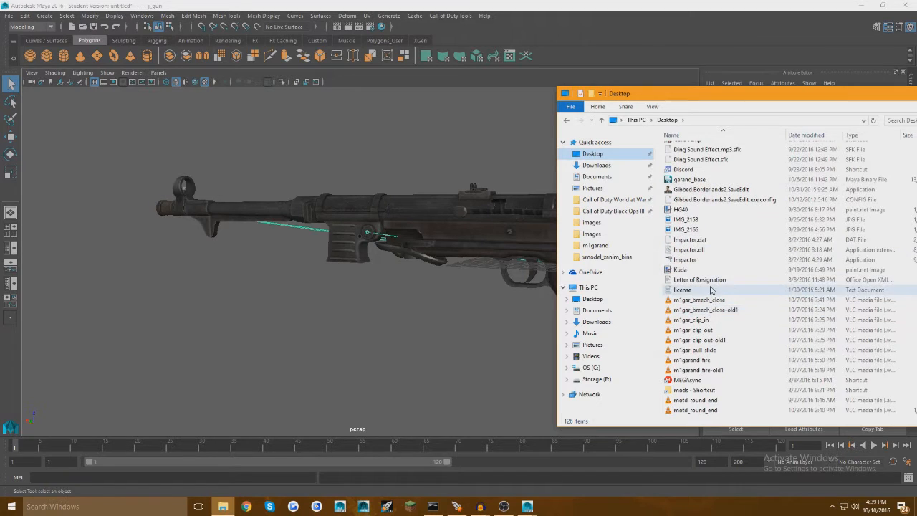
scroll(694, 193, down, 4)
scroll(693, 192, down, 1)
click(697, 290)
drag(697, 290, 436, 290)
click(462, 168)
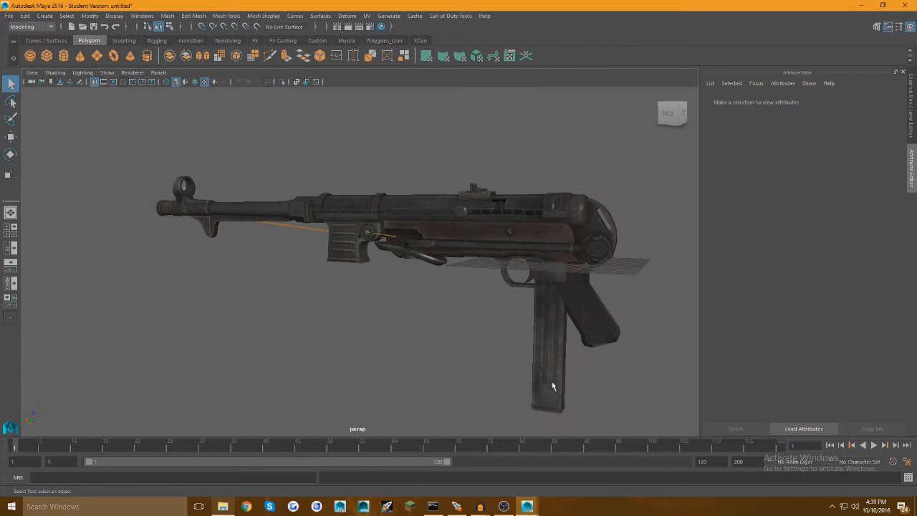
- Show the Outliner beside the perspective view, expand mp40_mag_bound_Joints and identify the t6_attach_mag_mp40_view_LOD0 magazine mesh
click(12, 248)
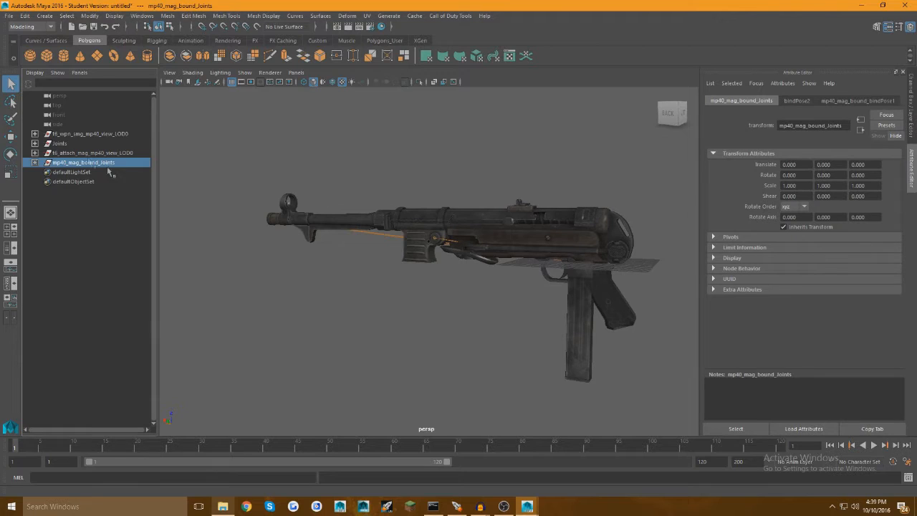
click(34, 162)
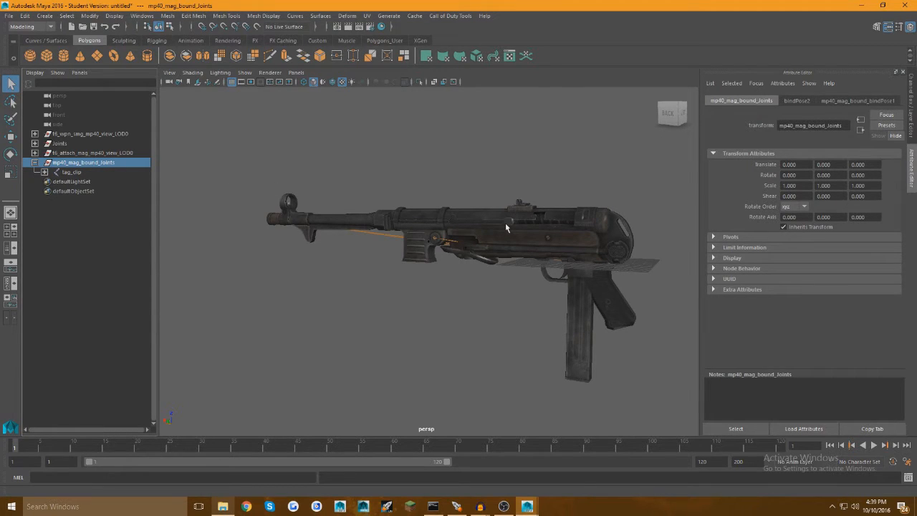
click(109, 154)
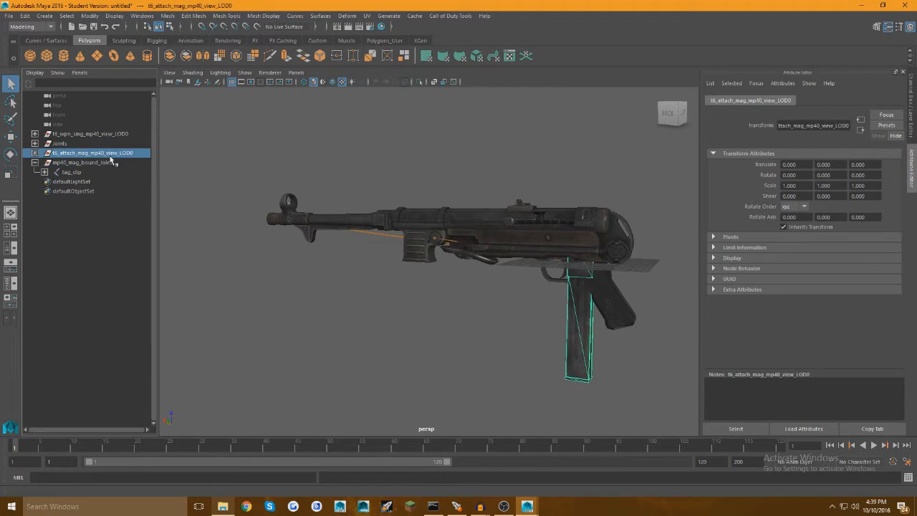
- Move the mp40_mag_bound_Joints group into the gun's magazine well, to about 33.4 in X and 1.2 in Z
click(61, 162)
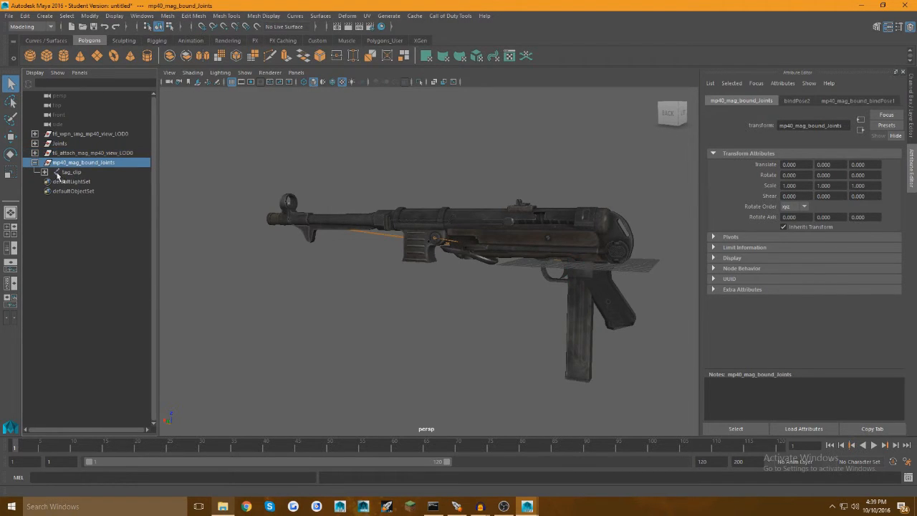
key(w)
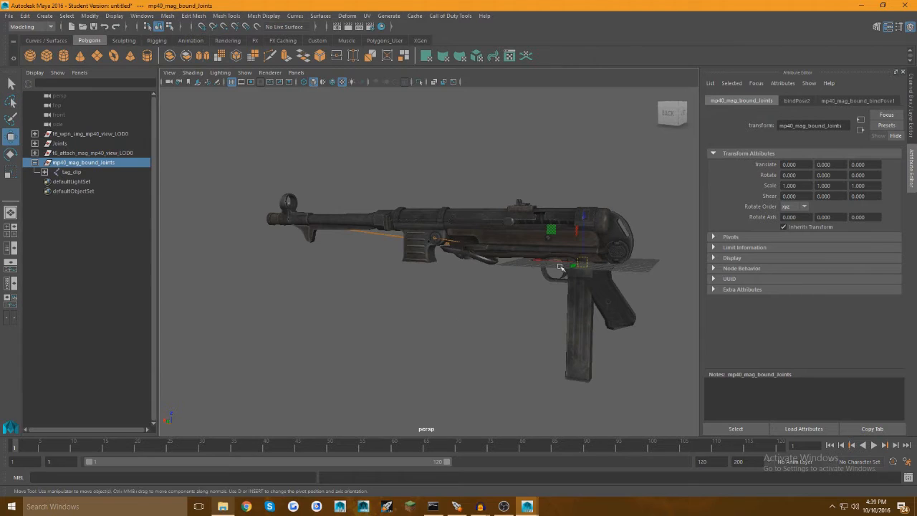
mouse_move(551, 263)
mouse_down()
mouse_move(390, 260)
mouse_move(475, 258)
mouse_move(528, 207)
mouse_move(578, 231)
mouse_move(569, 260)
mouse_move(550, 260)
mouse_up()
scroll(414, 254, up, 5)
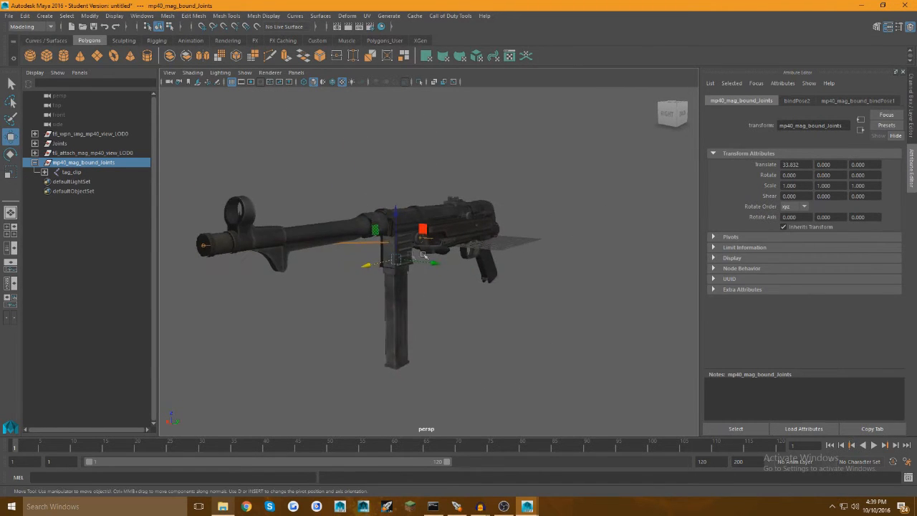
alt+drag(403, 262, 301, 252)
drag(352, 208, 351, 187)
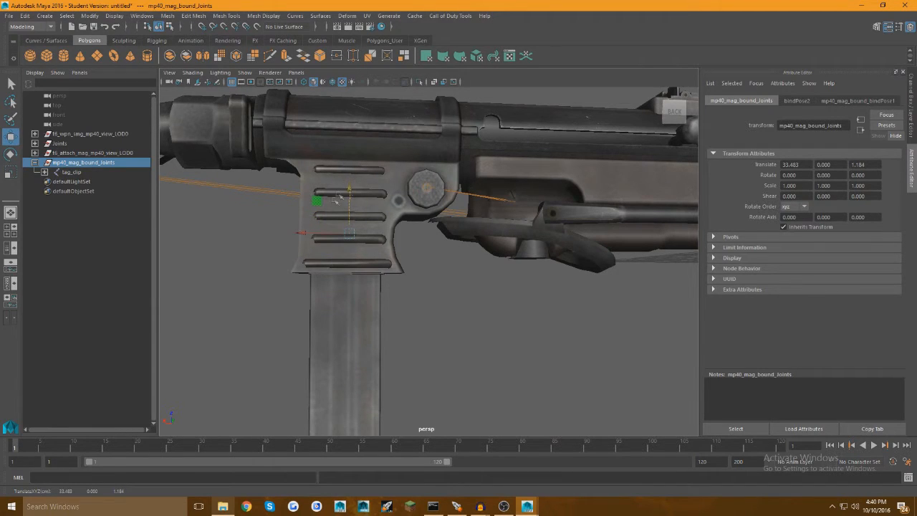
drag(305, 232, 307, 233)
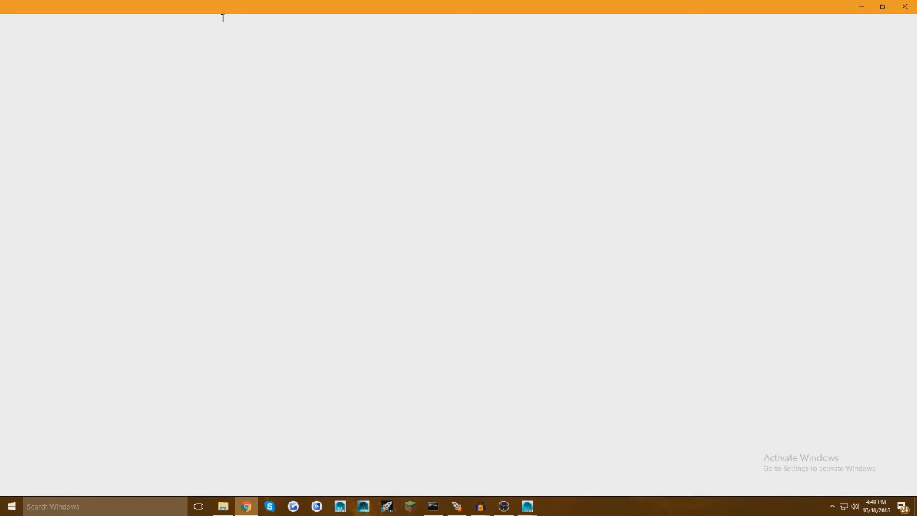
- In Chrome, search for "mp40 cod wiki" and view the MP40 image in the wiki page's Black Ops II section as a magazine reference
text(mp40 co)
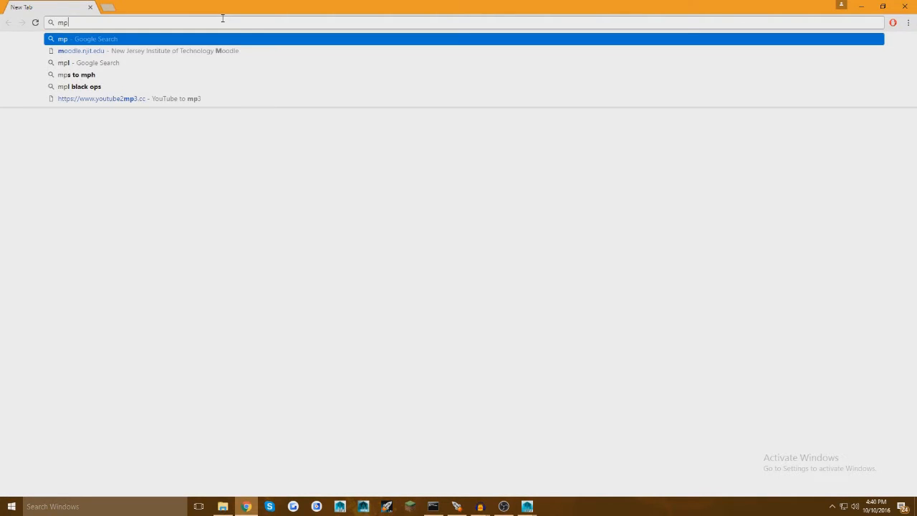
text(d wiki)
key(Return)
click(223, 119)
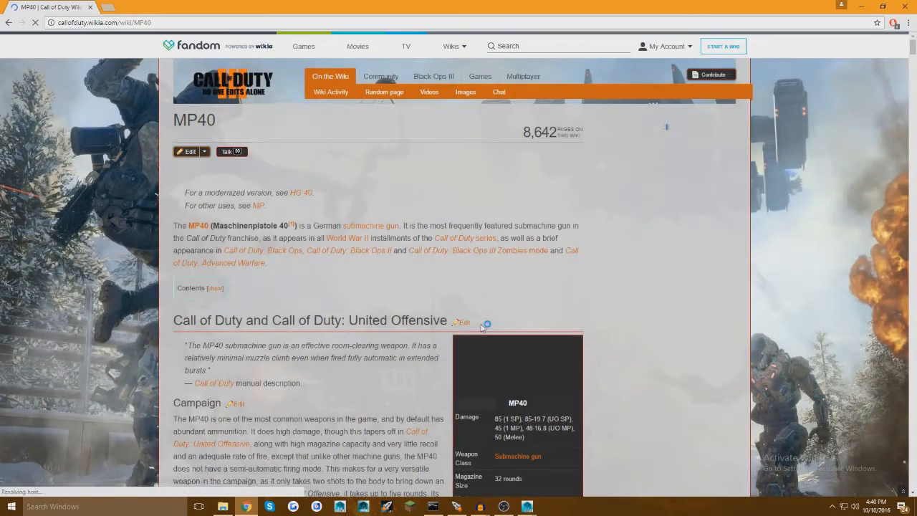
scroll(473, 323, down, 20)
scroll(437, 288, down, 15)
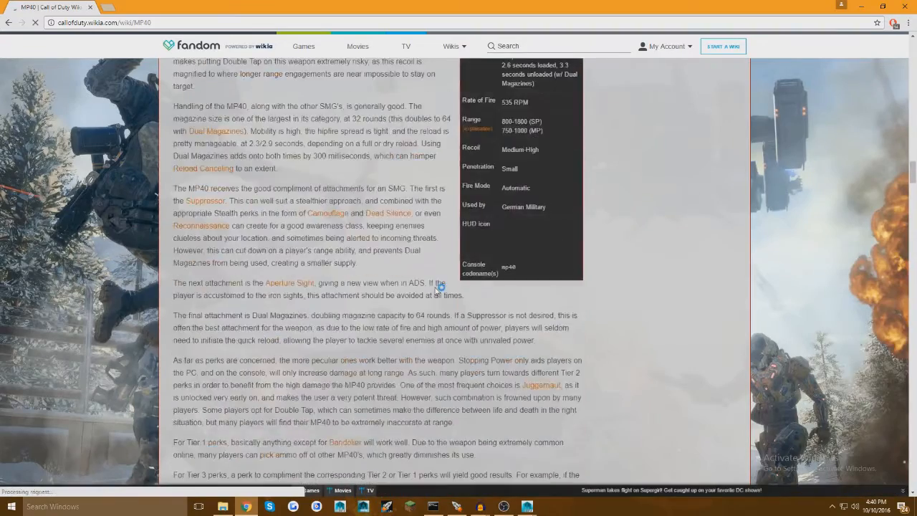
scroll(437, 294, down, 15)
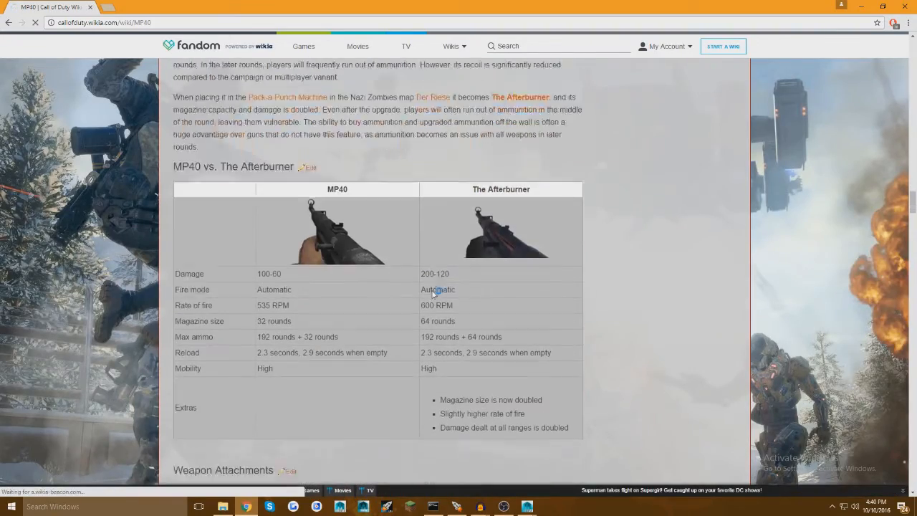
scroll(434, 294, down, 10)
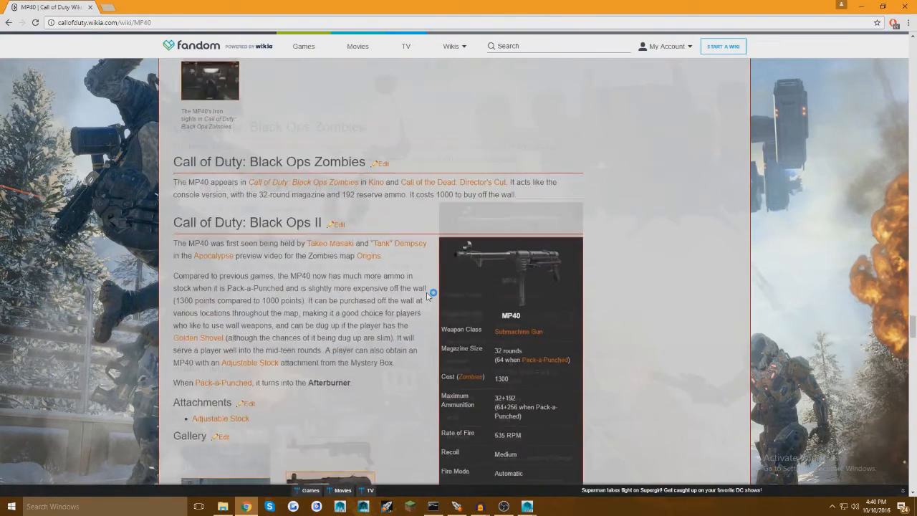
scroll(444, 280, down, 2)
click(517, 209)
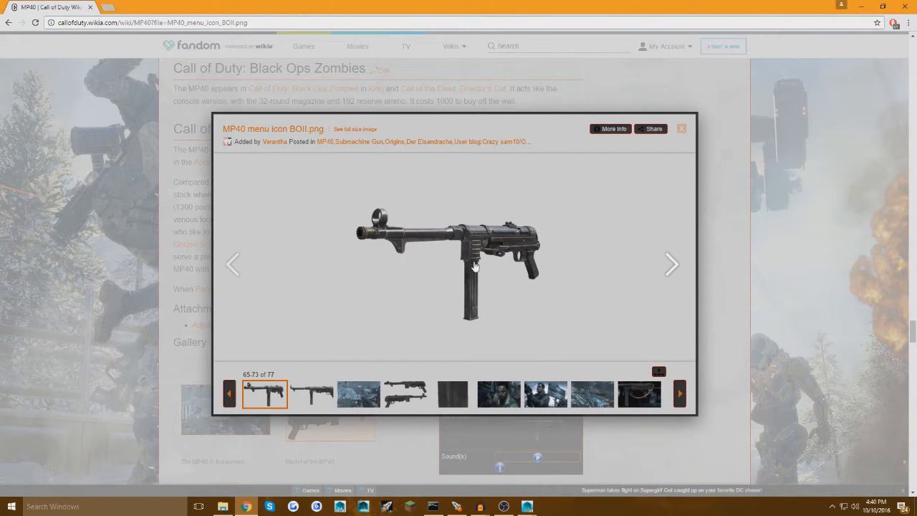
- Switch back to Maya and lower the mp40_mag_bound_Joints group to about 0.64 in Z to match the reference image
mouse_move(525, 506)
click(581, 459)
drag(352, 184, 347, 196)
scroll(380, 215, down, 8)
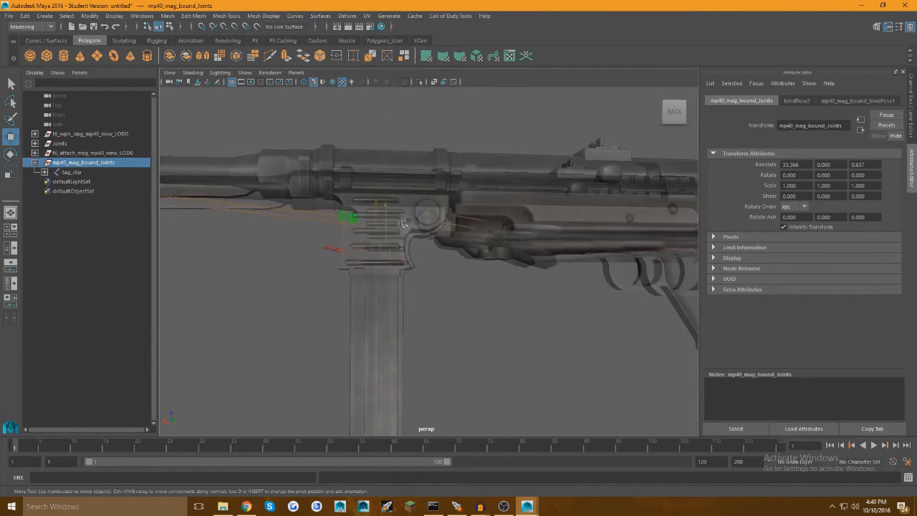
alt+drag(491, 317, 513, 320)
click(463, 156)
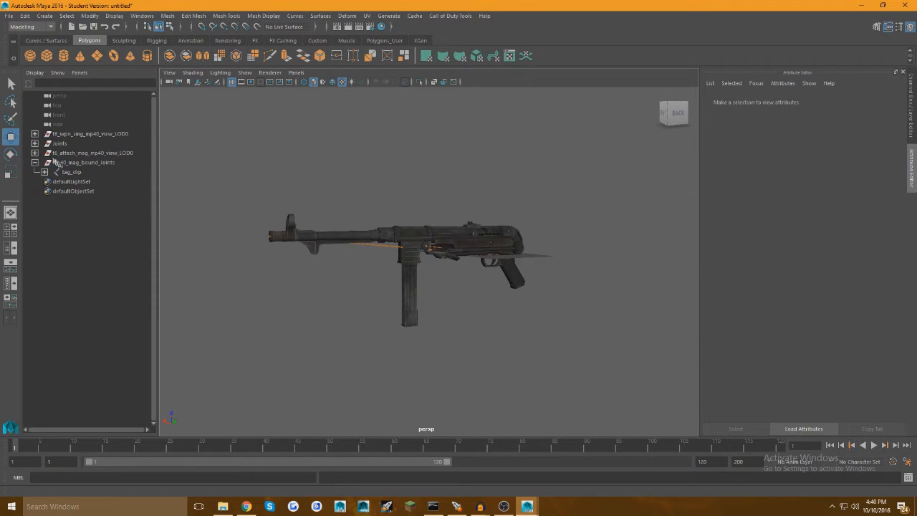
- Parent the magazine's tag_clip joint under the gun's j_gun joint in the Outliner and expand j_gun to check the hierarchy
click(35, 144)
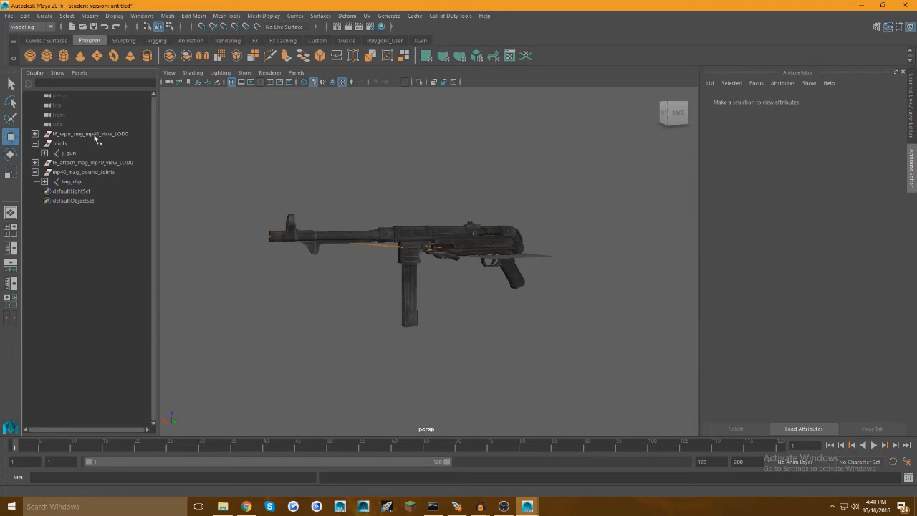
click(67, 184)
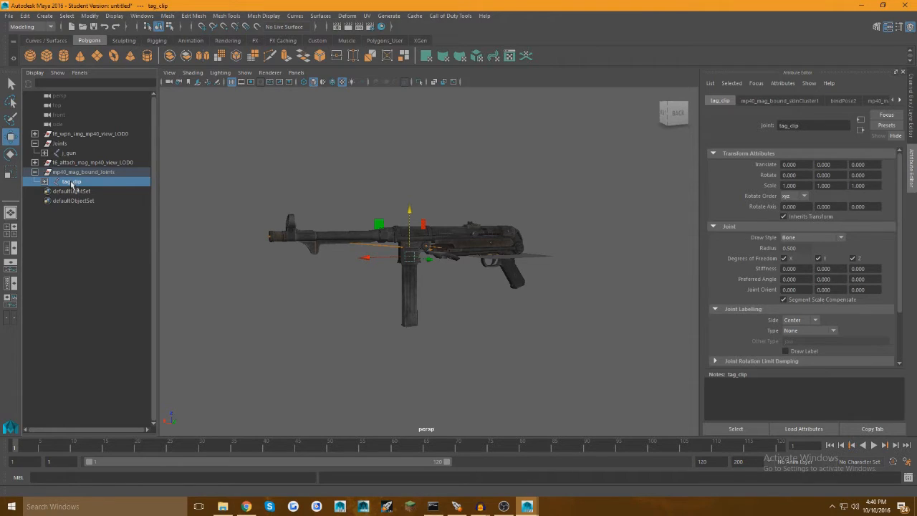
drag(72, 184, 72, 155)
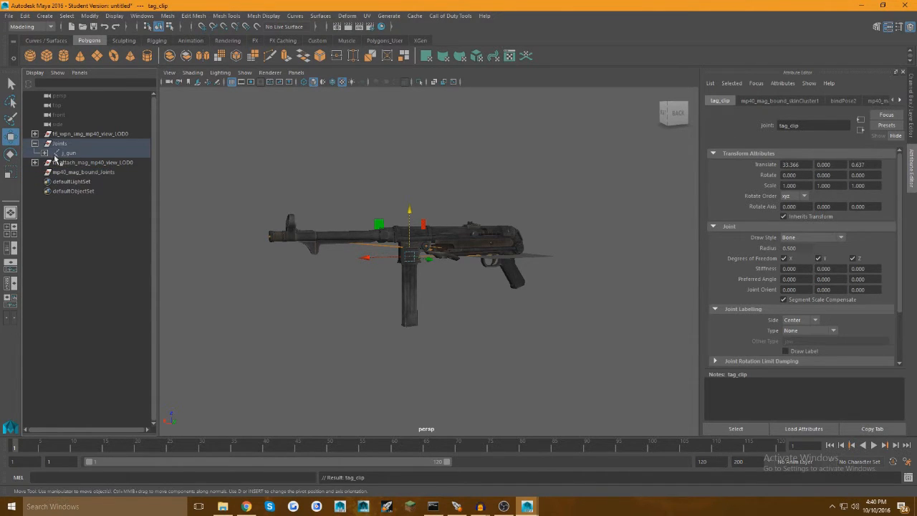
click(45, 154)
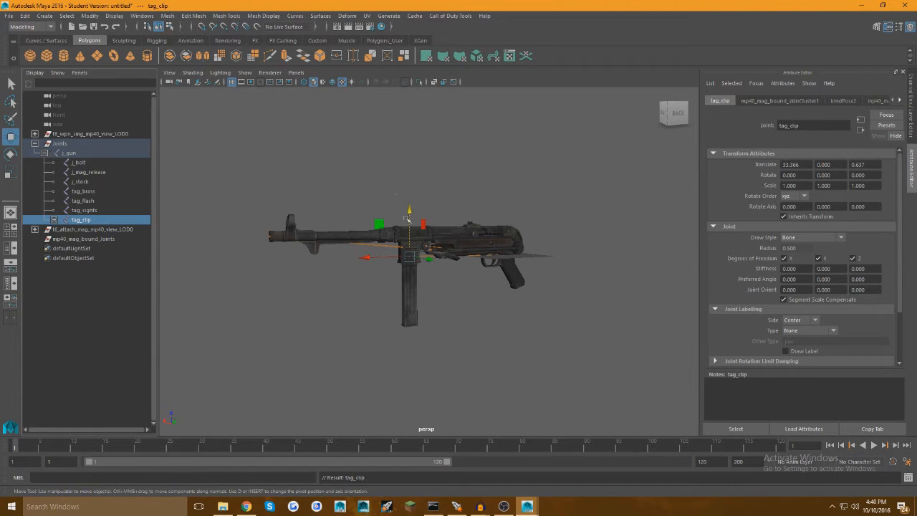
click(56, 146)
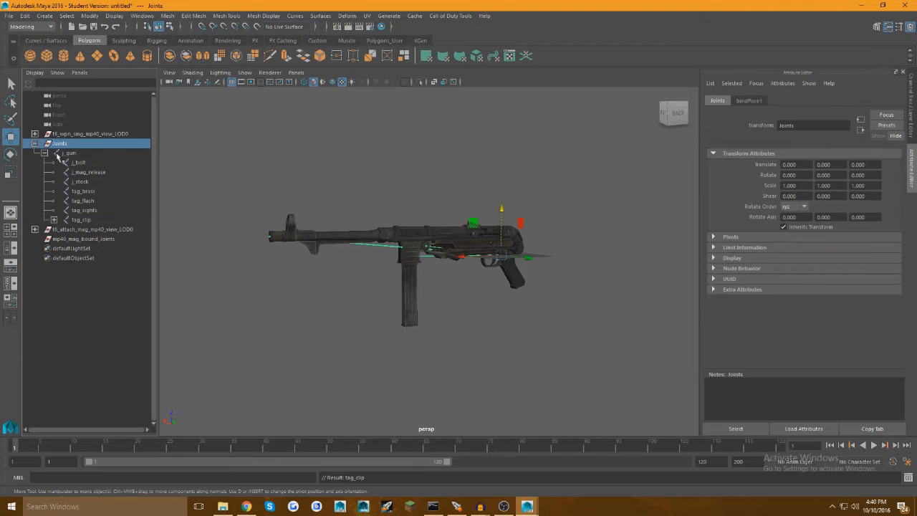
- Test-move the Joints group to check that the gun and magazine follow, and undo the move
drag(502, 210, 471, 161)
key(ctrl+z)
click(459, 180)
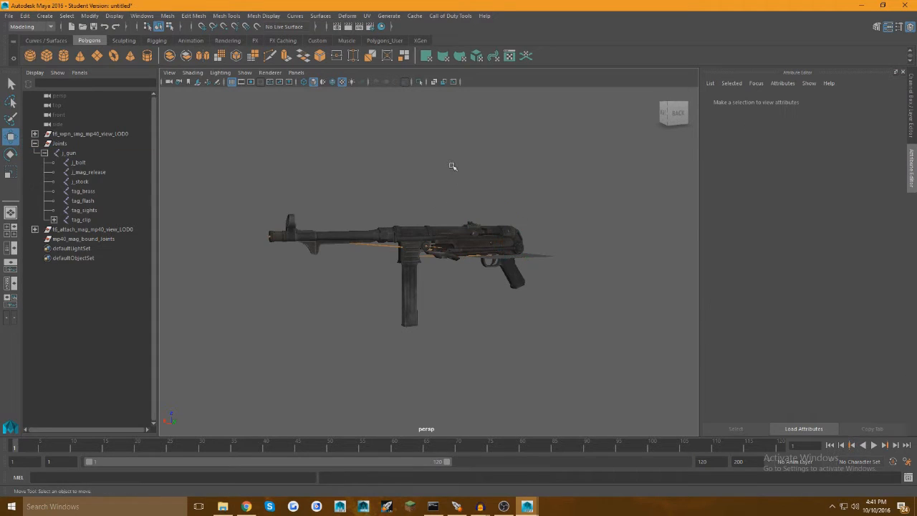
- Rename the j_gun joint as tag_weapon
double_click(76, 153)
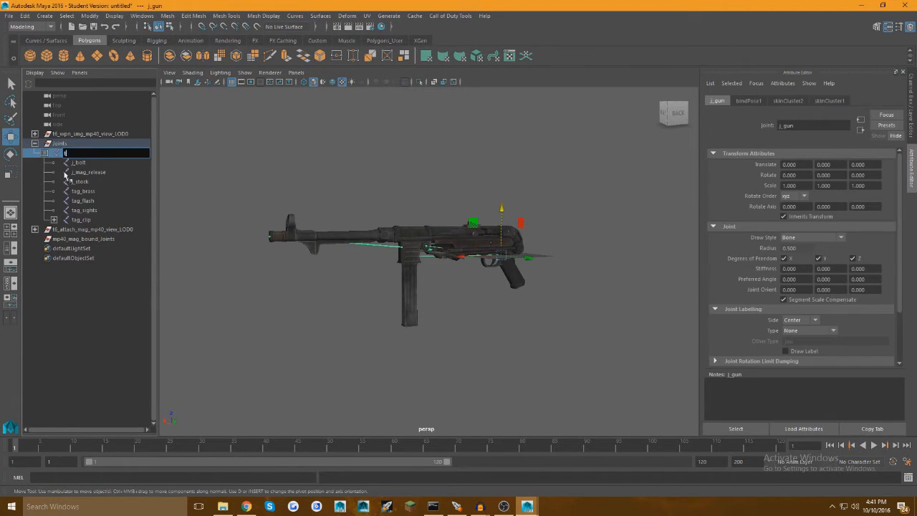
text(tag_weapon)
key(Return)
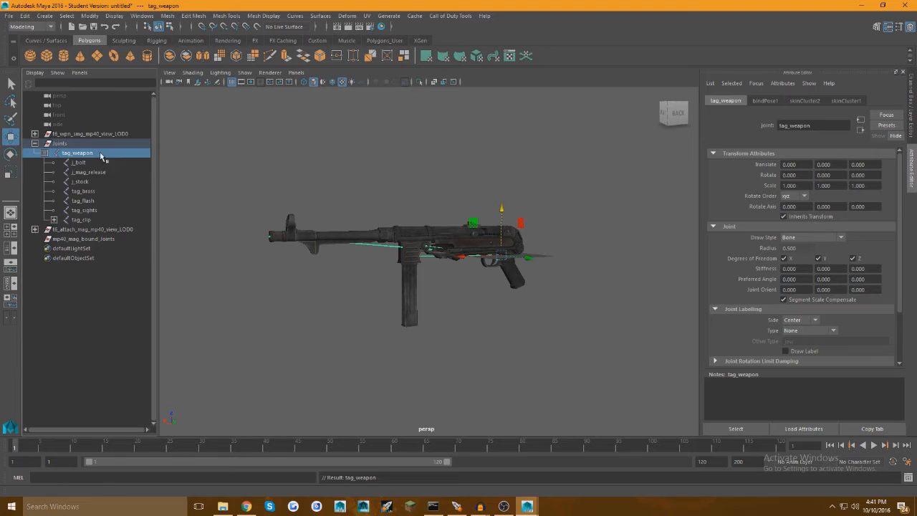
- Start a Call of Duty XModel export and create an MP40 folder inside model_export\Custom Weapons
click(450, 16)
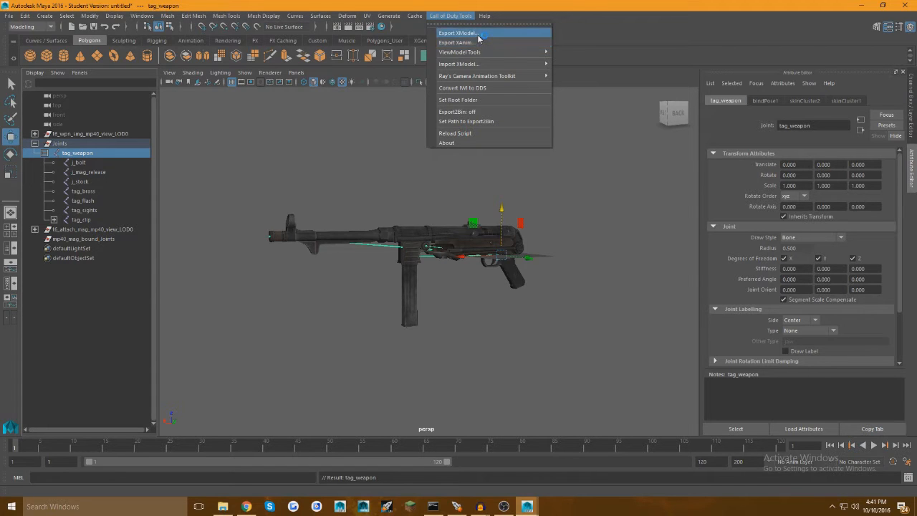
click(350, 137)
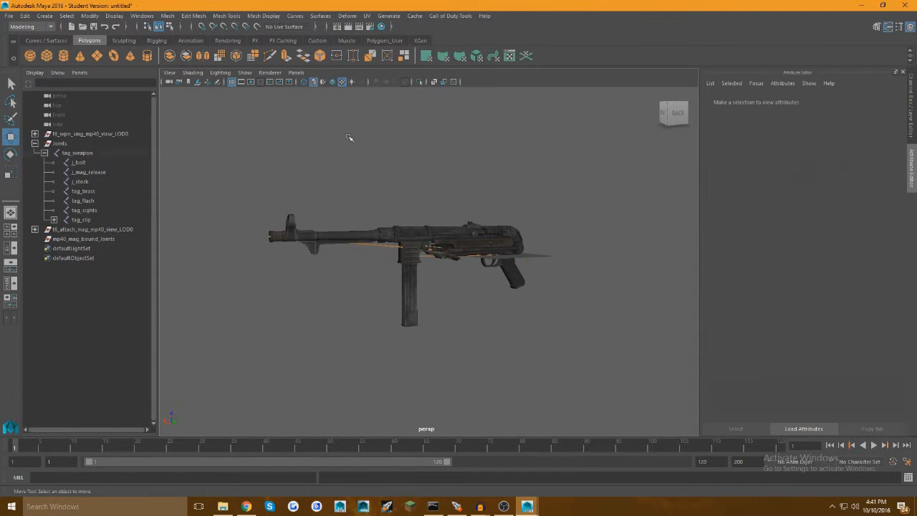
click(439, 16)
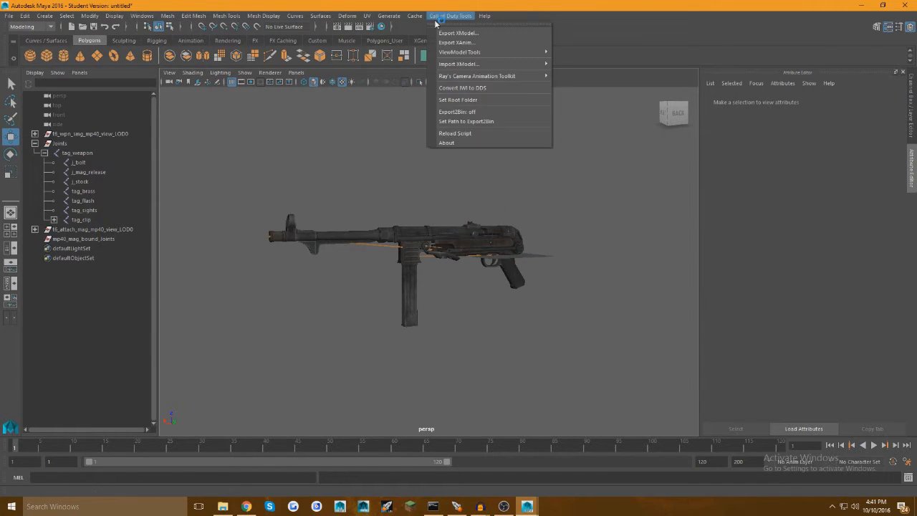
click(500, 34)
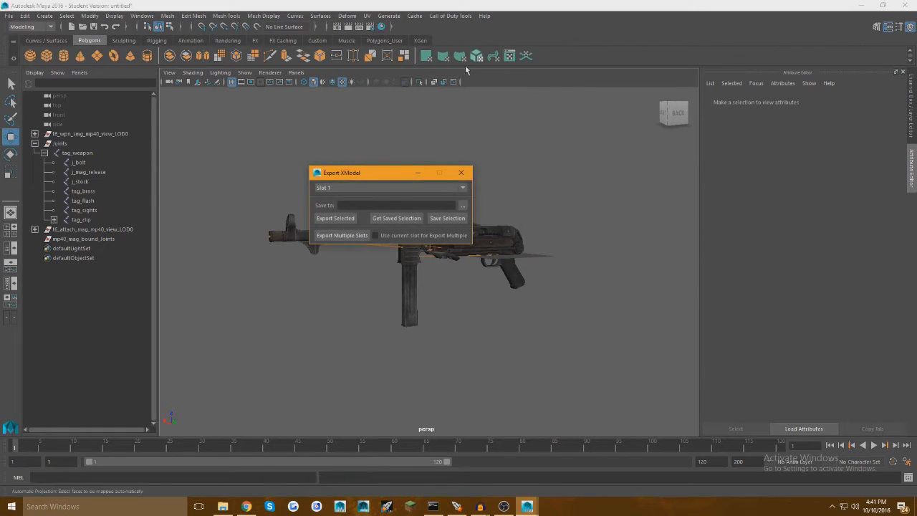
click(462, 208)
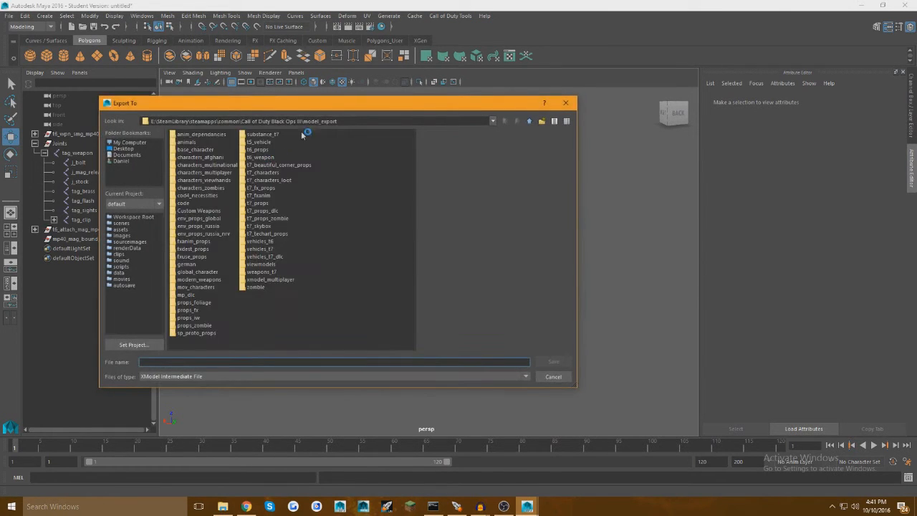
double_click(204, 211)
right_click(193, 230)
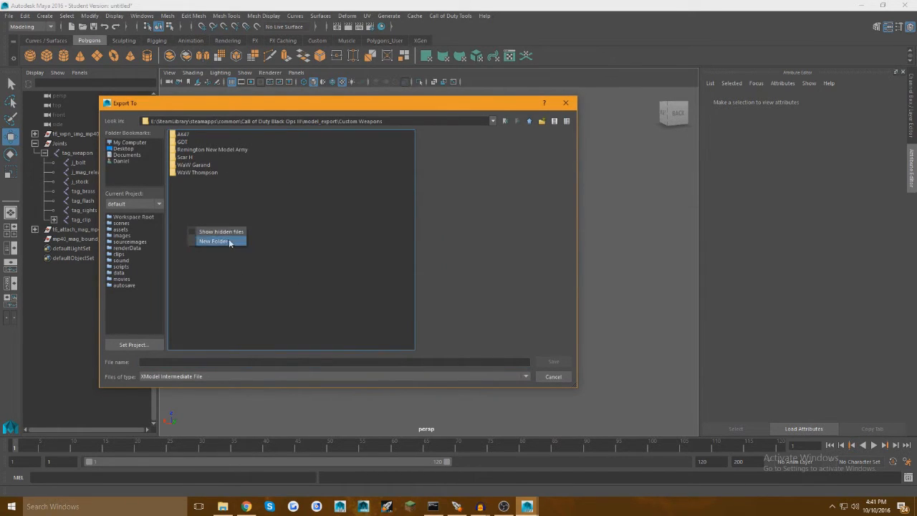
click(231, 243)
text(MP40)
key(Return)
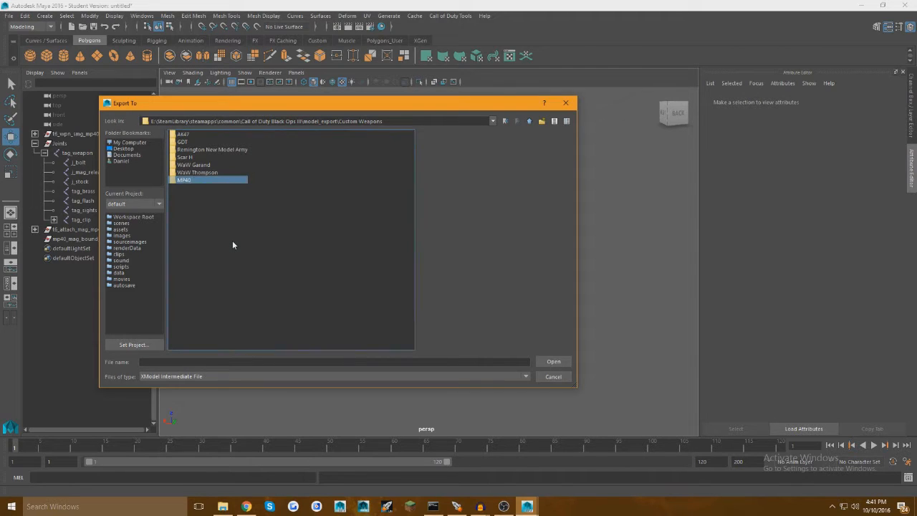
- Set the export path to a file named viewmodel_mp40 in the new MP40 folder
double_click(241, 179)
click(250, 362)
text(viewmodel)
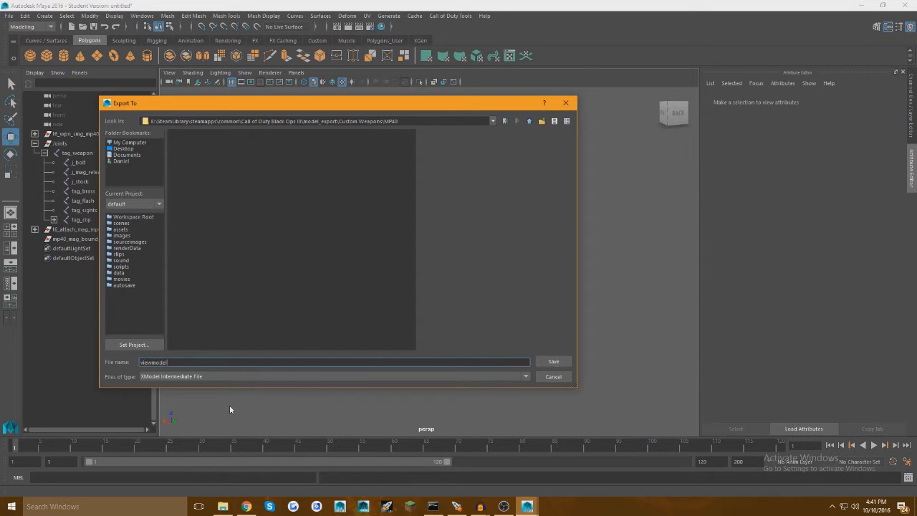
text(_mp40)
key(Return)
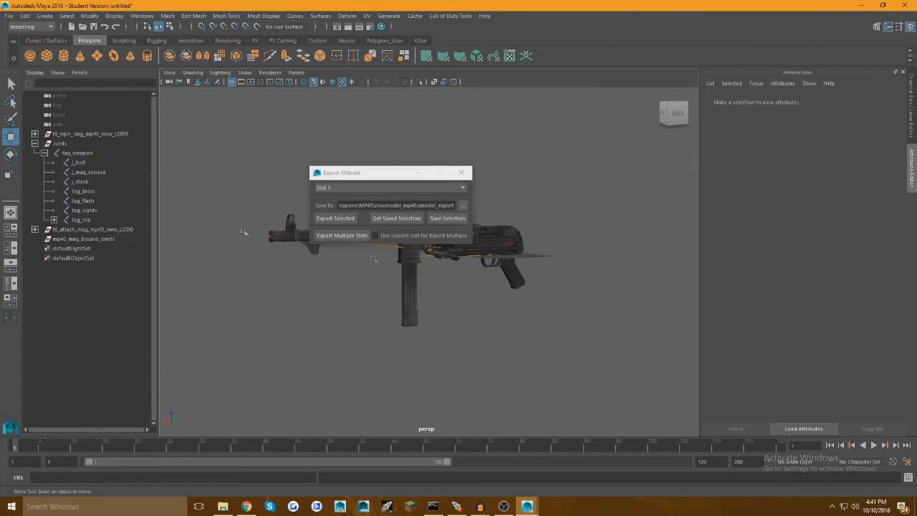
- Select t6_wpn_smg_mp40_view_LOD0, Joints and t6_attach_mag_mp40_view_LOD0 together with their full hierarchy
click(67, 135)
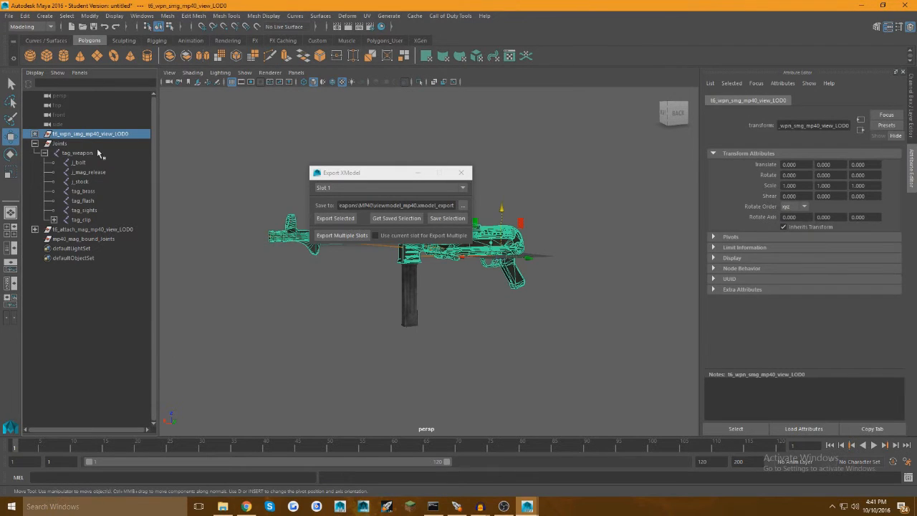
click(60, 145)
click(81, 136)
ctrl+click(68, 144)
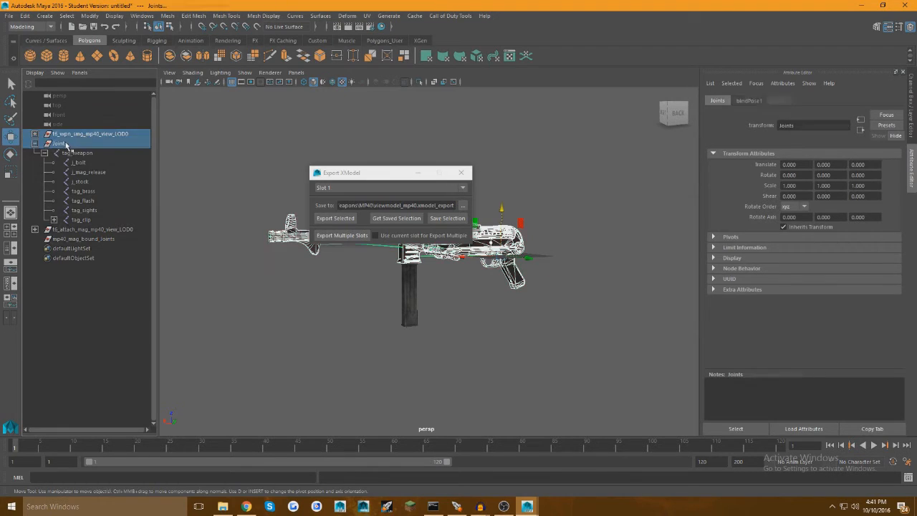
ctrl+click(76, 230)
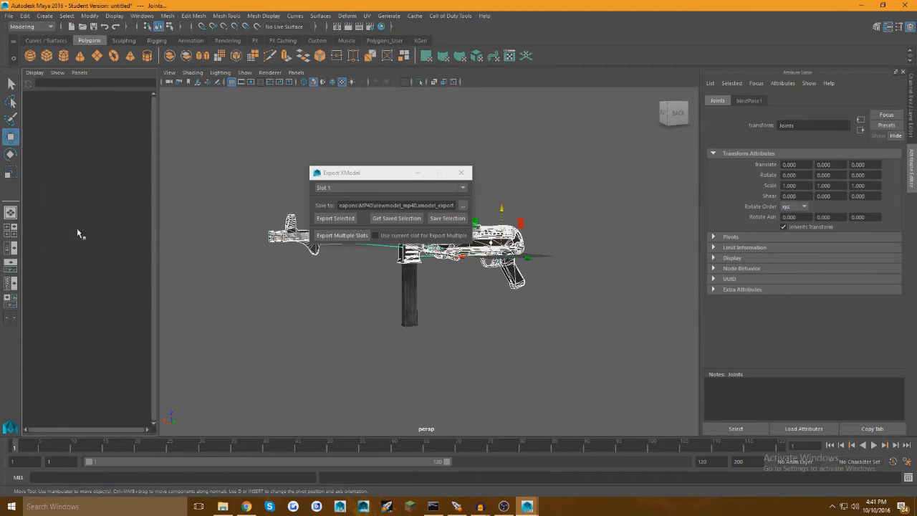
click(69, 18)
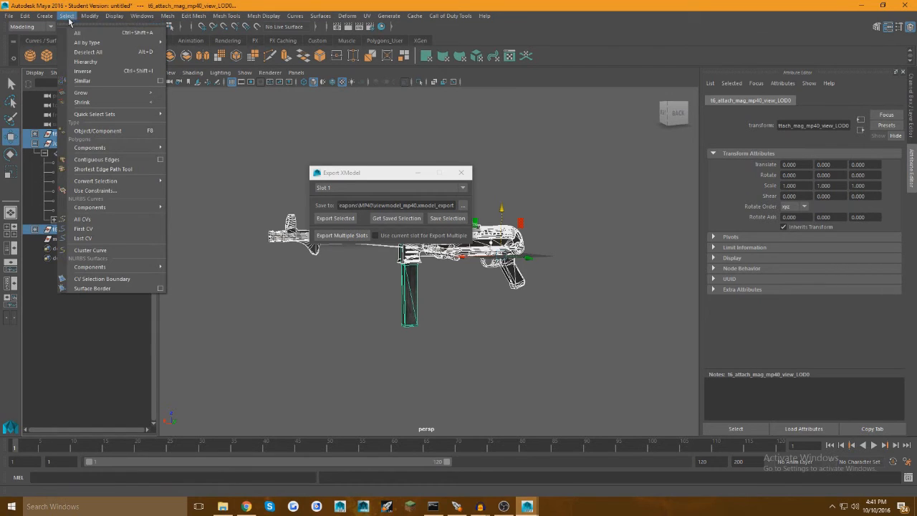
click(84, 61)
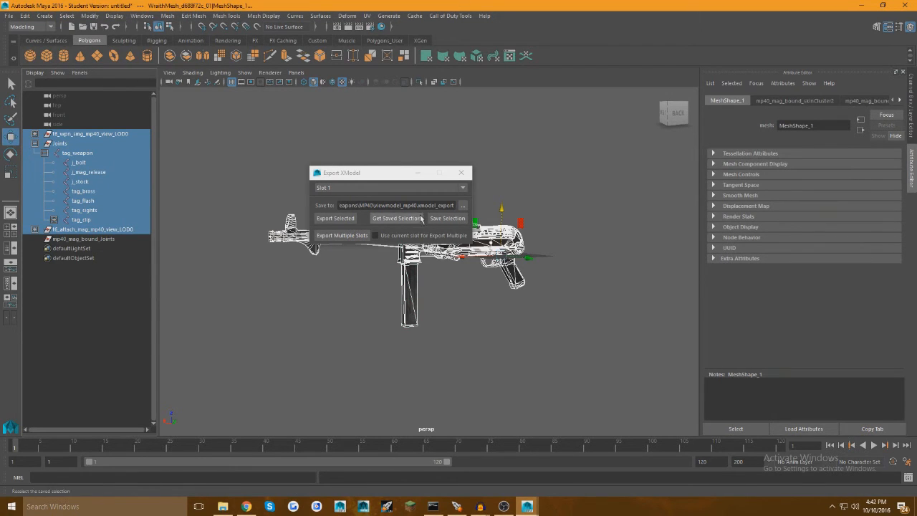
- Save the selection to Slot 1, export the selected gun and magazine as an XModel, and clear the selection
click(443, 220)
click(328, 222)
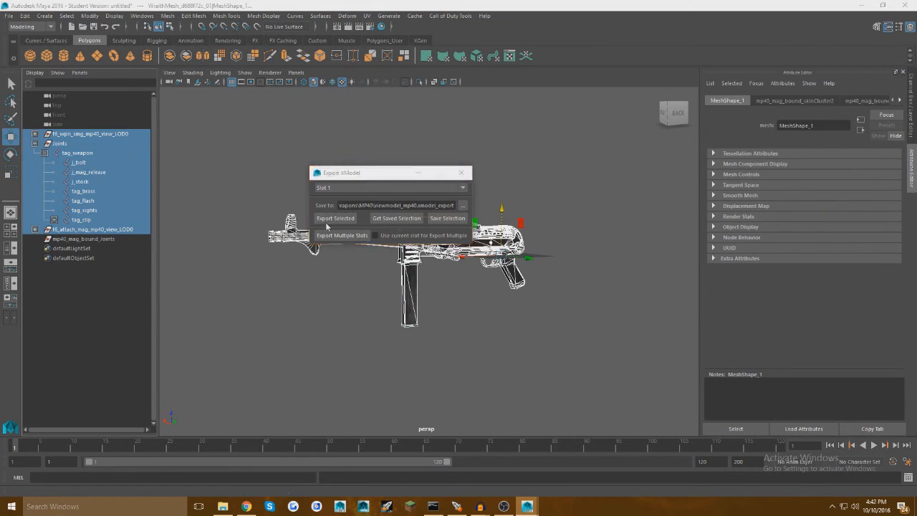
click(436, 256)
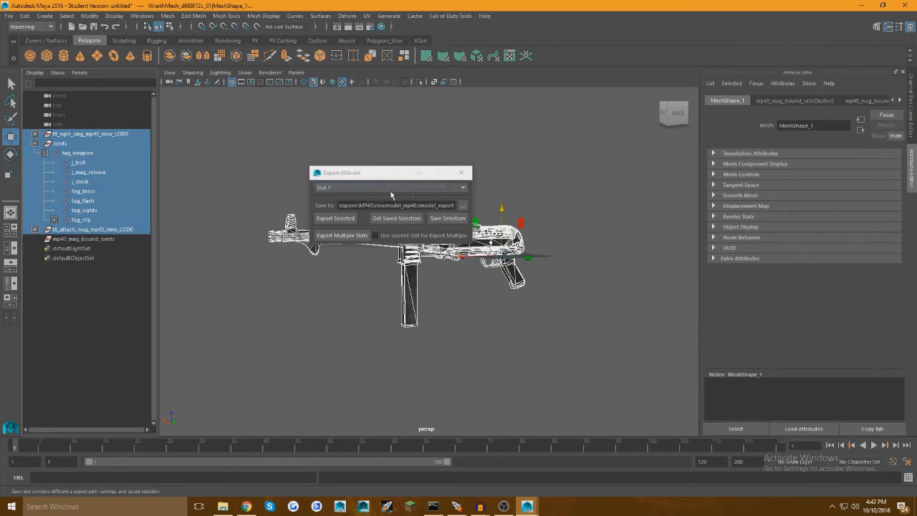
click(461, 172)
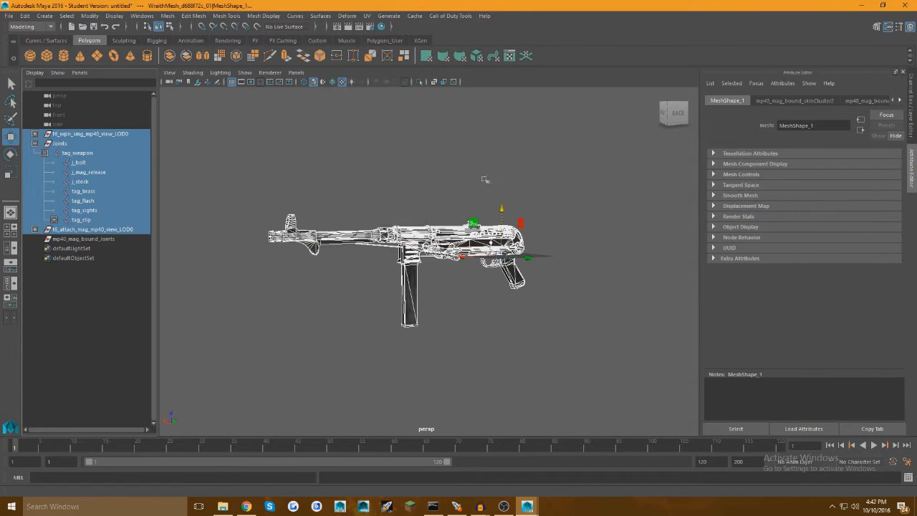
click(364, 213)
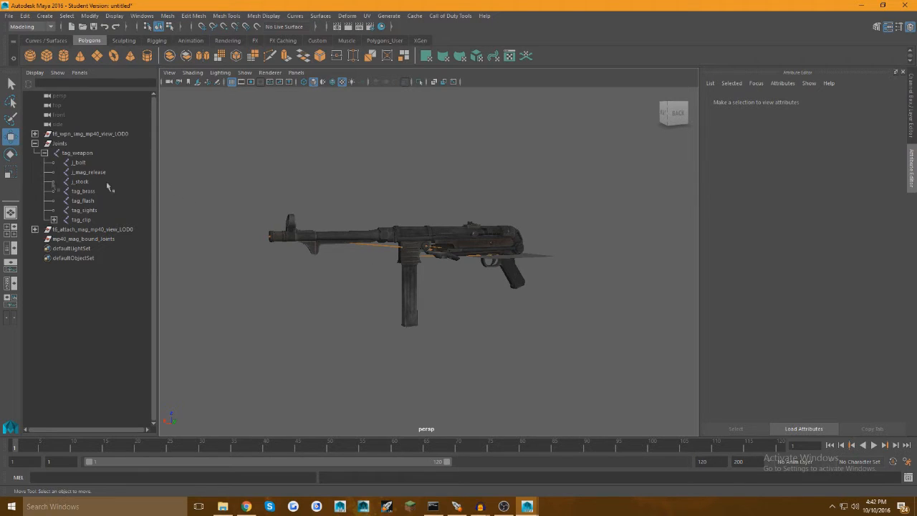
- Collapse the Joints hierarchy and examine the assembled MP40 and its magazine from several angles
click(35, 143)
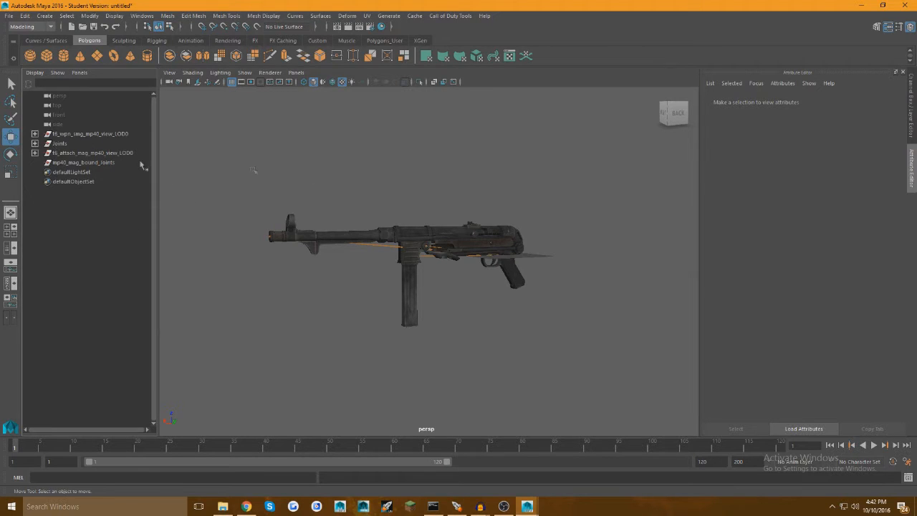
alt+drag(327, 170, 403, 167)
alt+drag(491, 215, 388, 214)
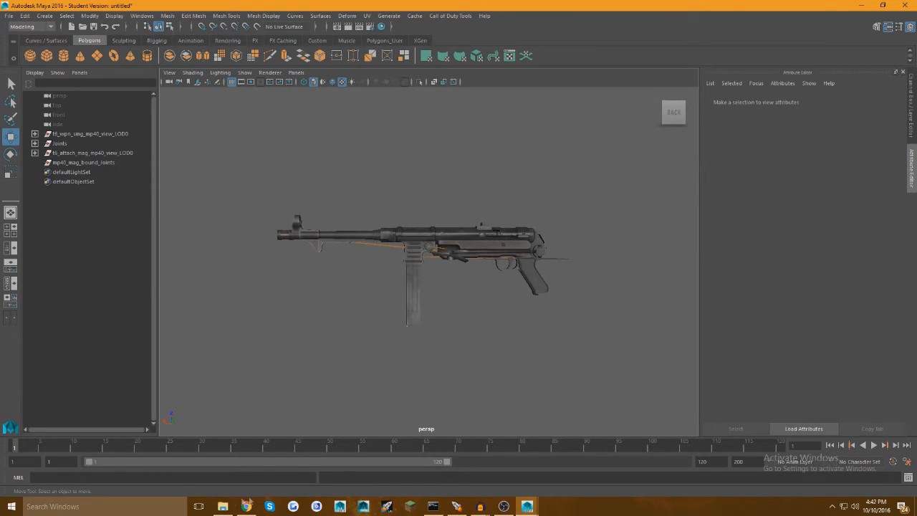
mouse_move(223, 505)
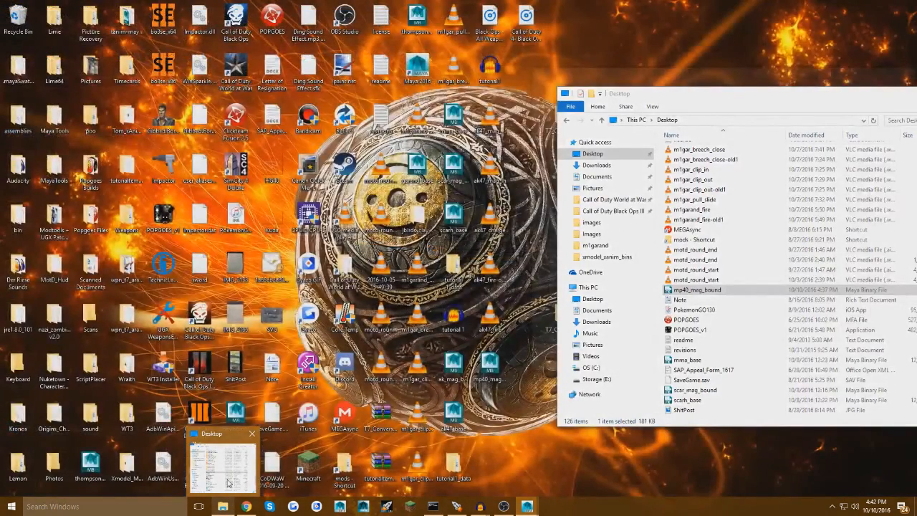
click(228, 484)
click(315, 344)
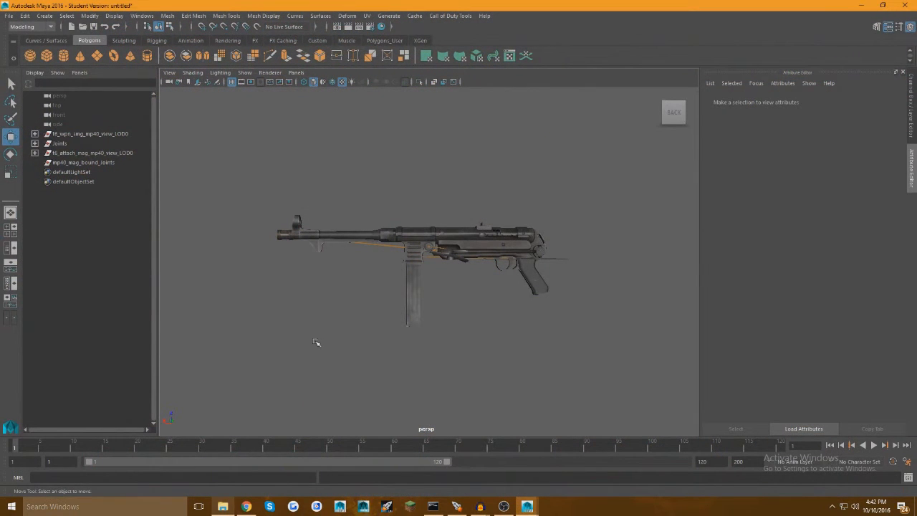
mouse_move(319, 272)
alt+mouse_down()
mouse_move(338, 294)
mouse_move(318, 272)
alt+mouse_up()
scroll(384, 236, up, 3)
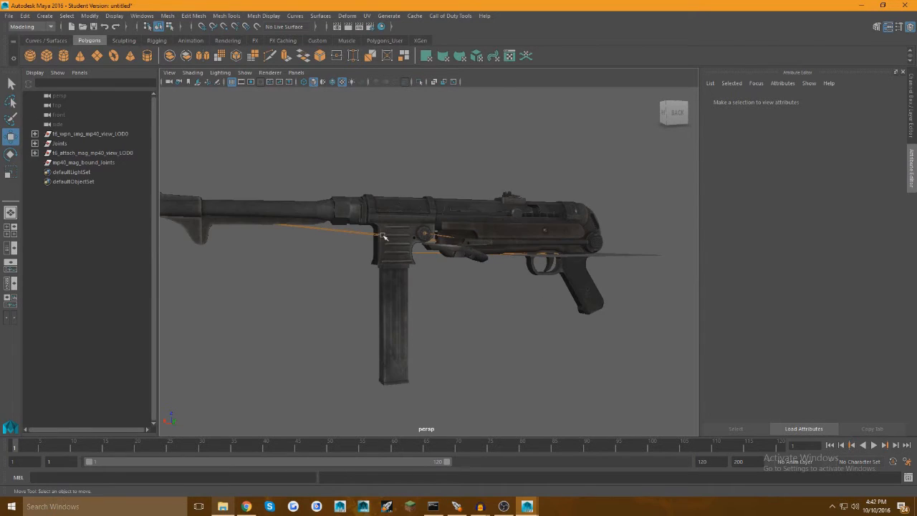
alt+drag(451, 282, 418, 295)
scroll(473, 278, down, 2)
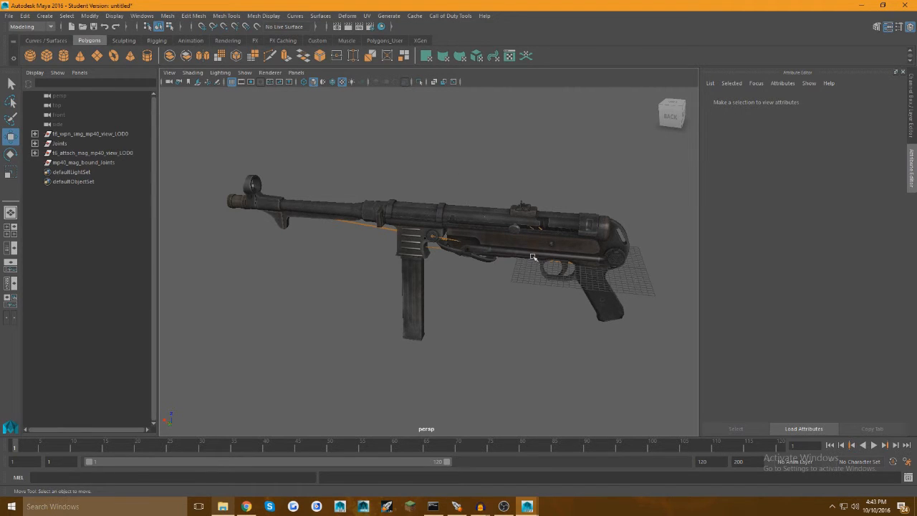
- Open the Hypershade and move its window aside so the gun model stays in view
click(142, 15)
mouse_move(165, 70)
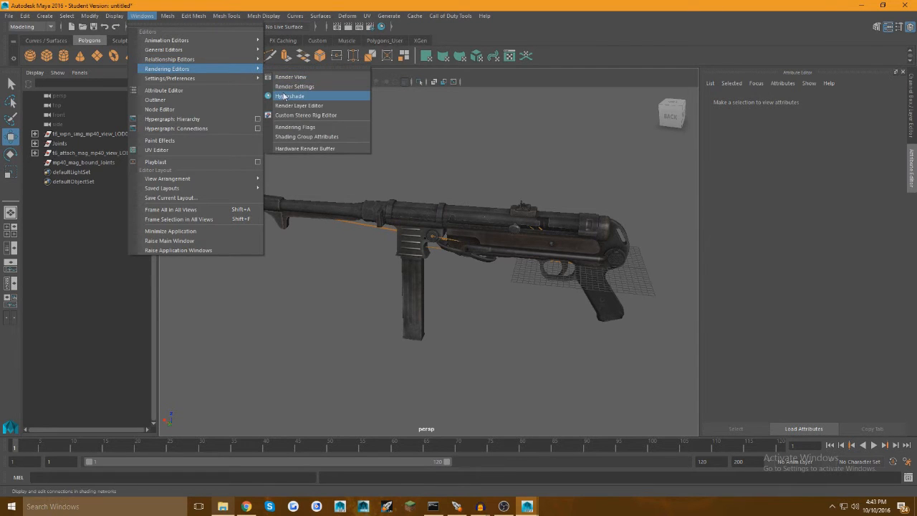
click(283, 95)
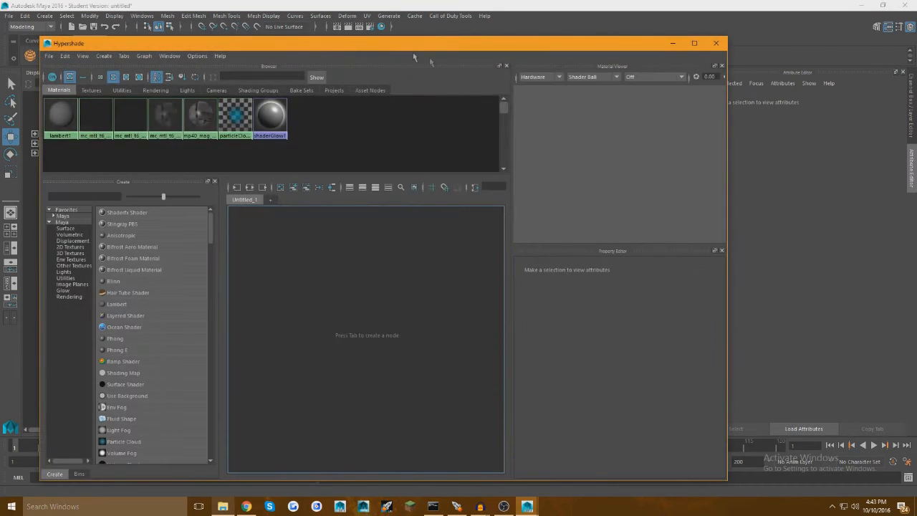
drag(390, 50, 858, 53)
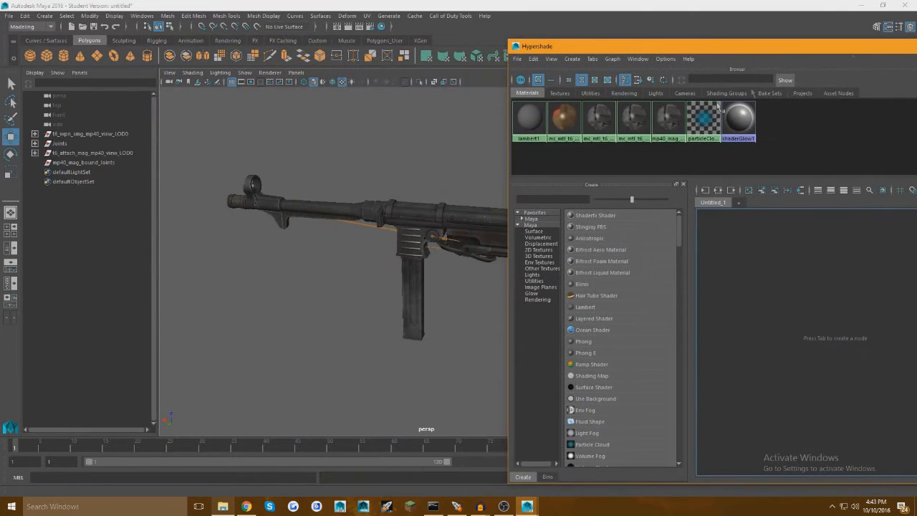
- Select the gun parts using the mc_mtl_t6_wpn_smg_mp40_camo1 material, test-delete them, and undo the deletion
click(606, 118)
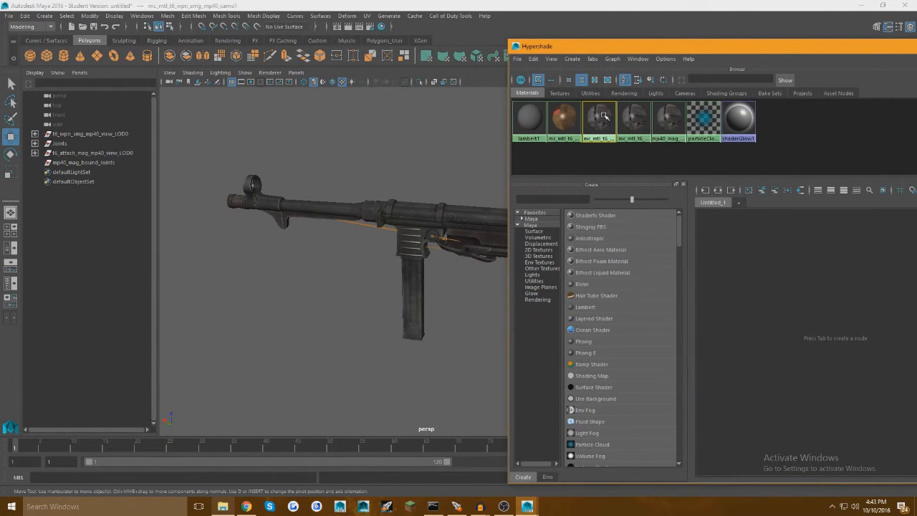
right_click(605, 116)
right_drag(599, 117, 630, 118)
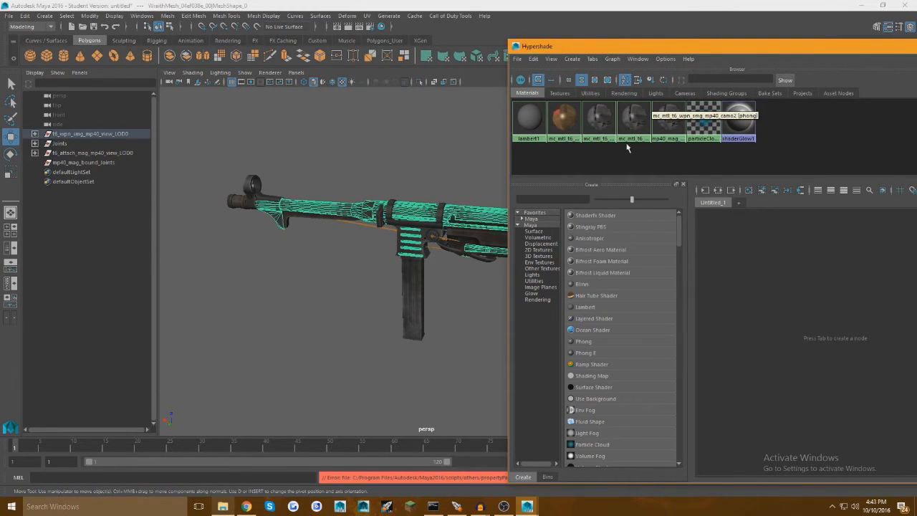
click(606, 129)
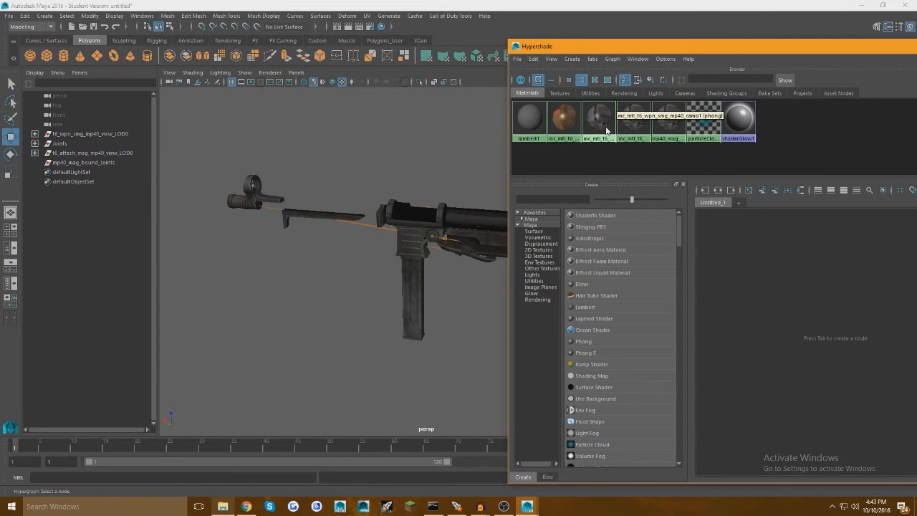
key(ctrl+z)
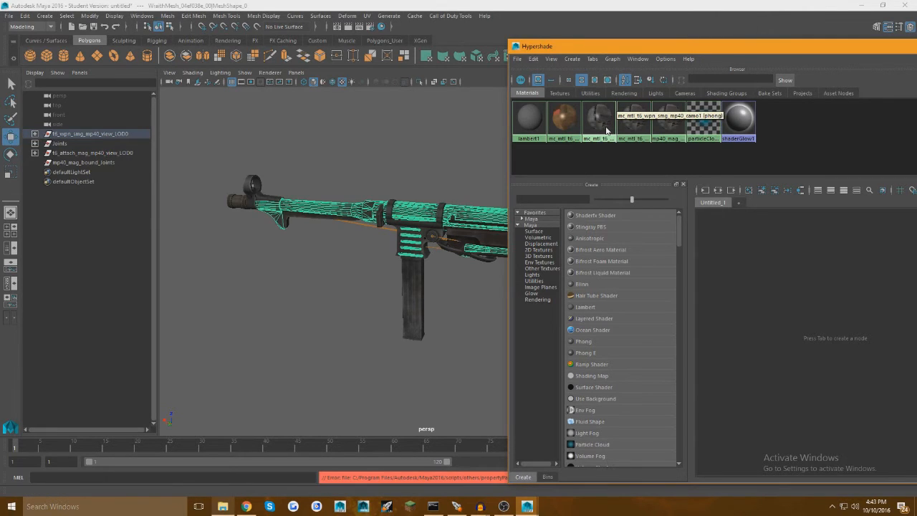
click(629, 160)
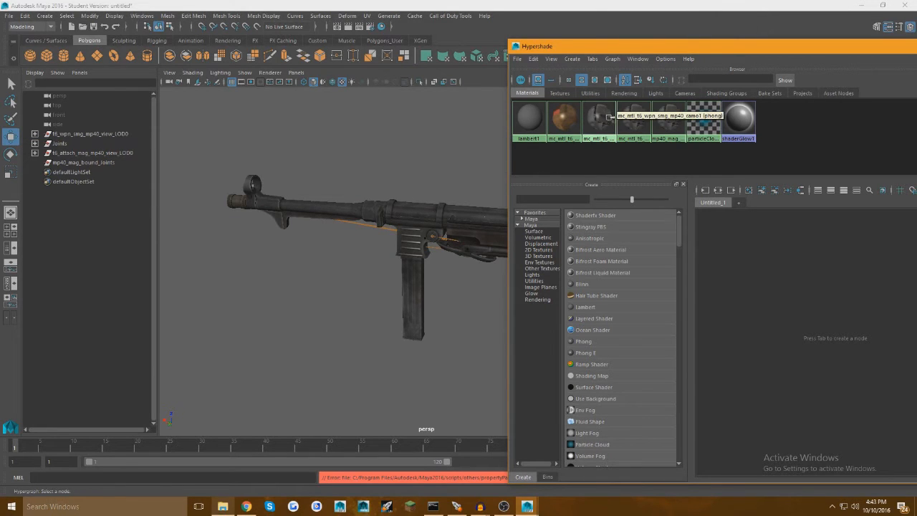
- Maximize the Hypershade, inspect the color texture of the mc_mtl_t6_wpn_smg_mp40_camo1 material, reselect that material, and minimize the window
drag(658, 46, 287, 53)
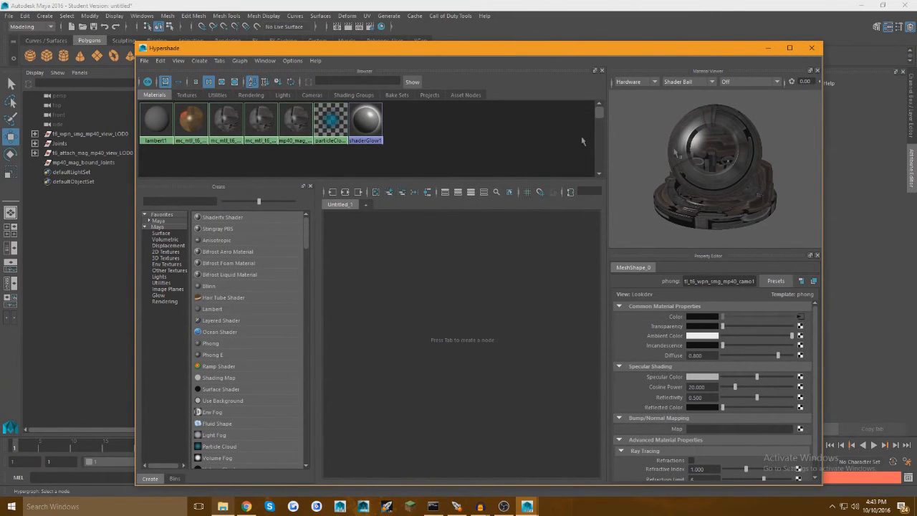
drag(623, 50, 625, 4)
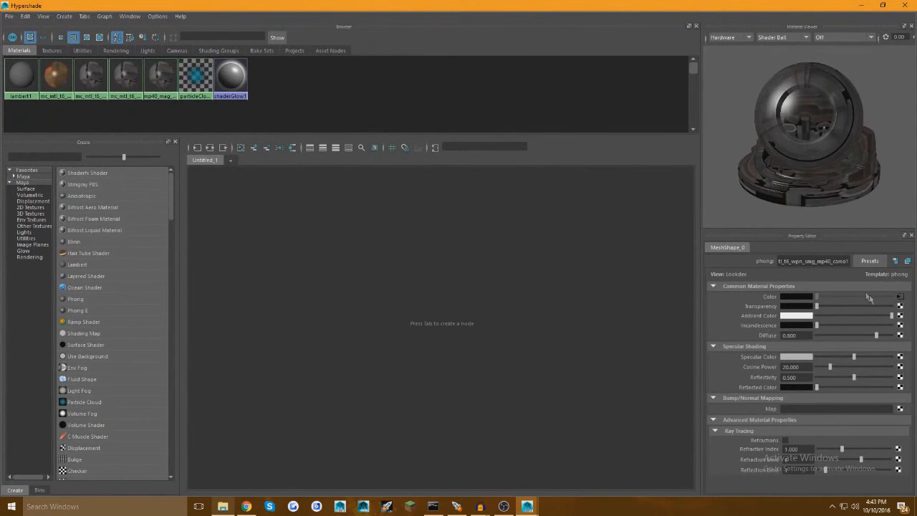
click(900, 296)
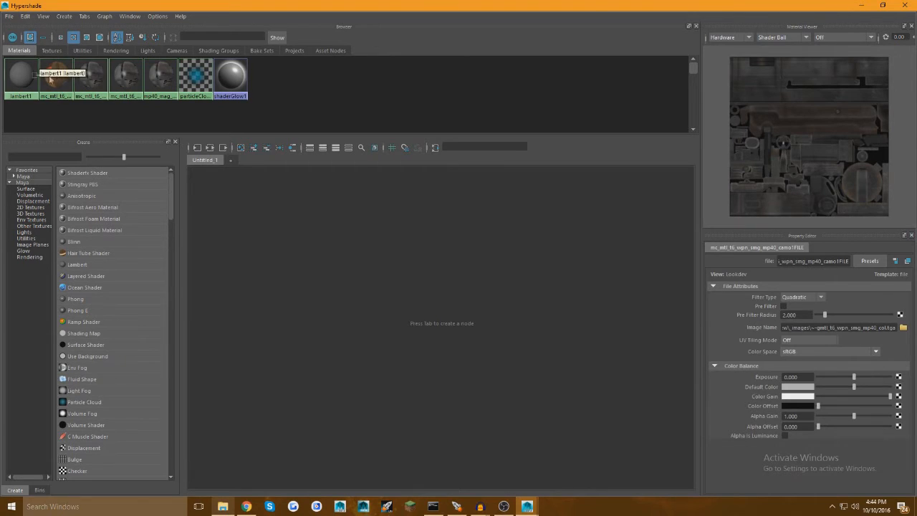
click(91, 75)
drag(831, 9, 616, 76)
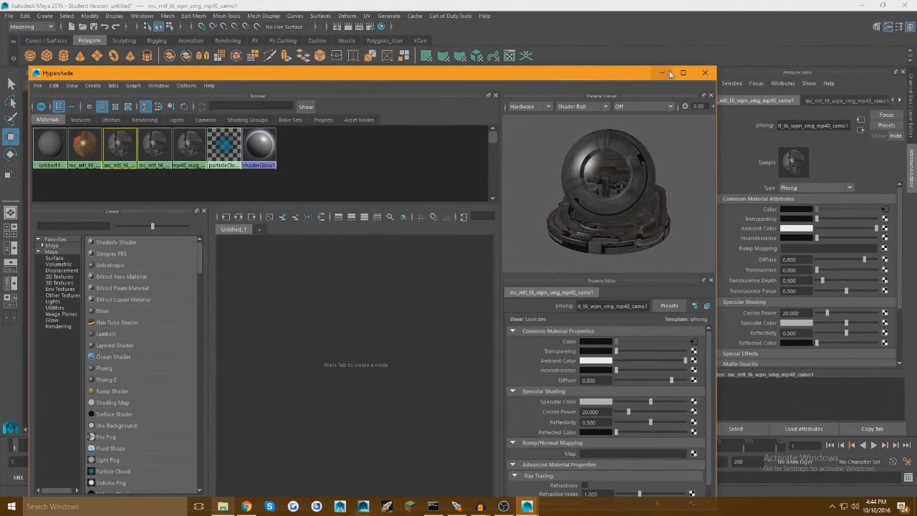
click(658, 74)
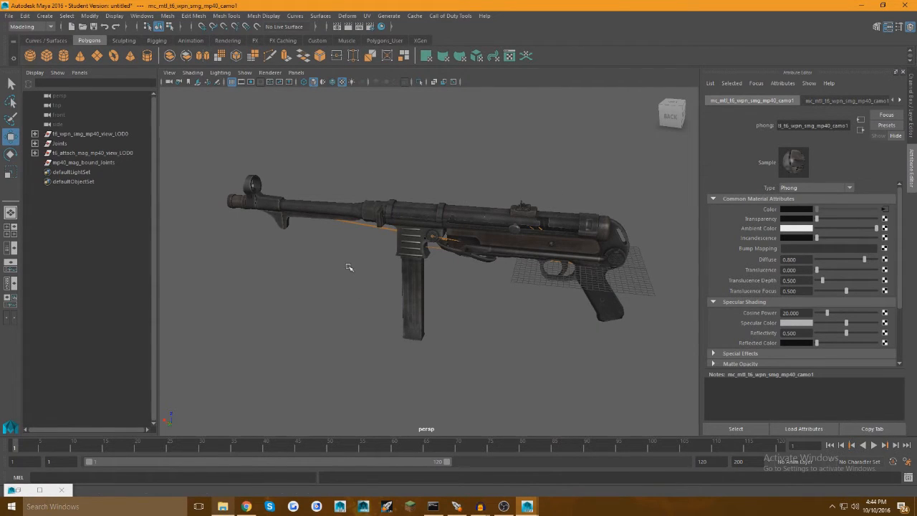
- View the gun without textures, then briefly reopen the Hypershade to check the mc_mtl_t6_wpn_smg_mp40_camo1 material again
key(5)
alt+drag(450, 222, 466, 207)
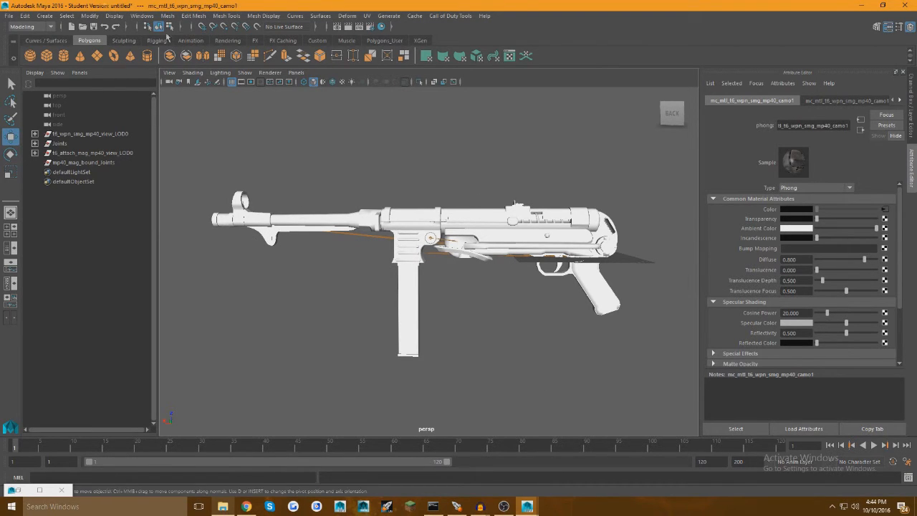
mouse_move(527, 506)
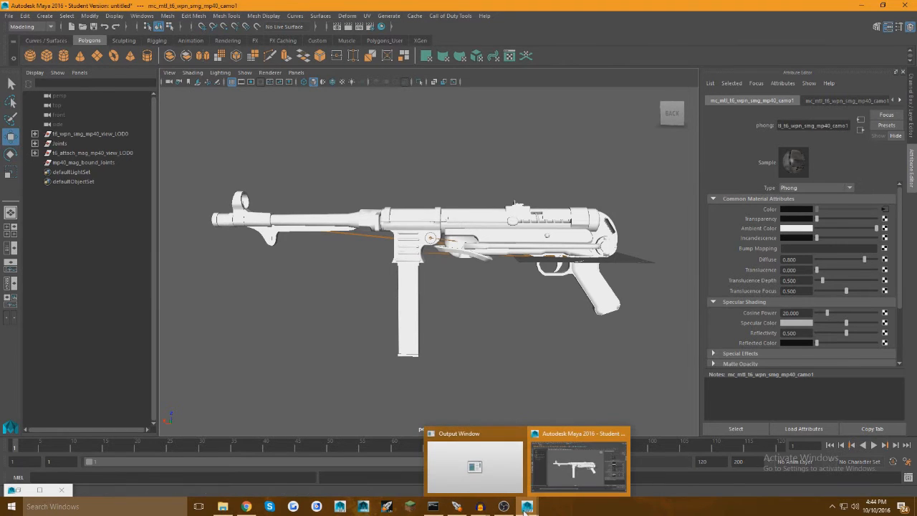
click(40, 490)
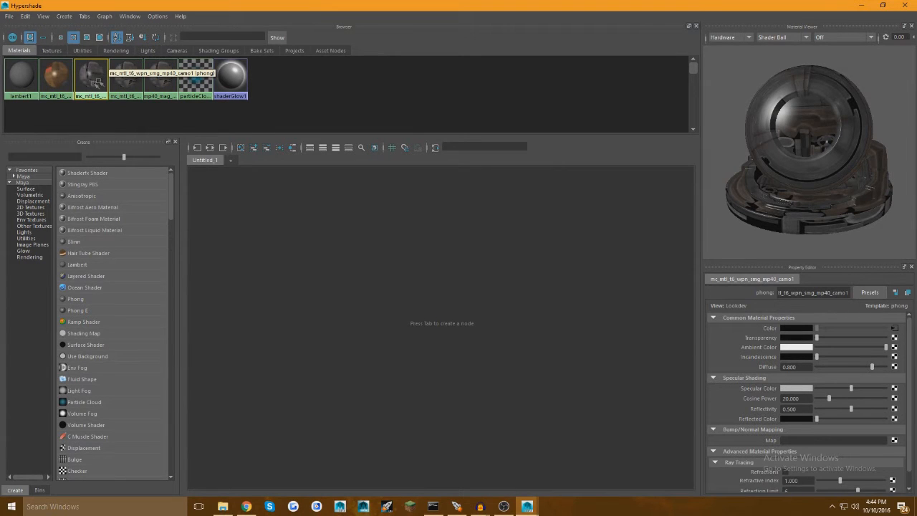
click(861, 5)
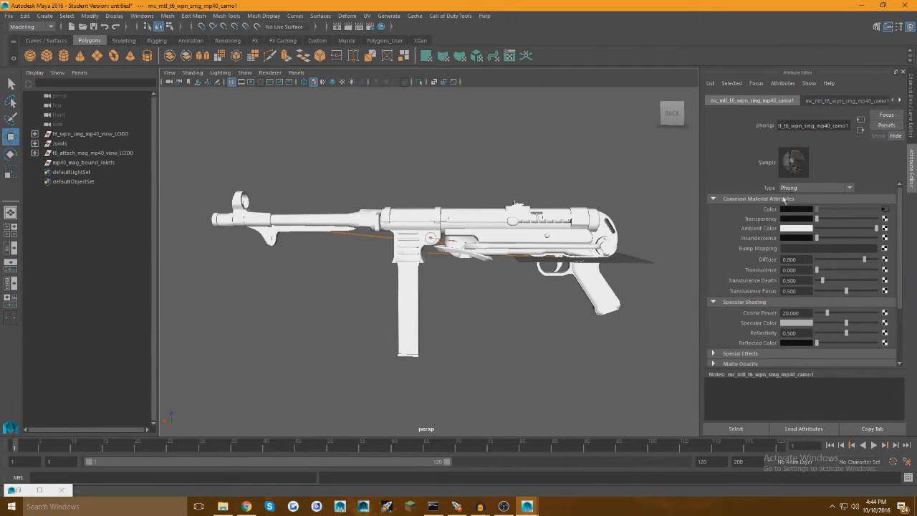
- Browse the folder of the camo material's color image without choosing a file, clear the selection, and return to textured display
click(886, 213)
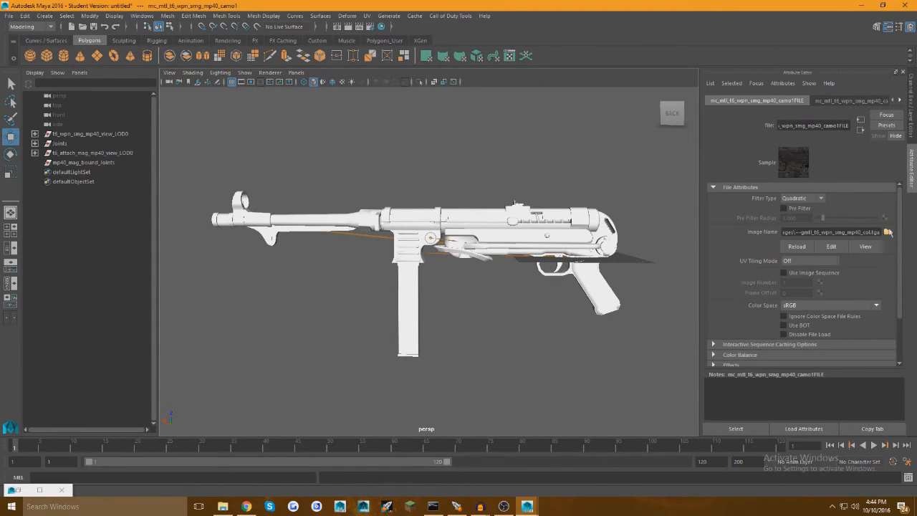
click(888, 232)
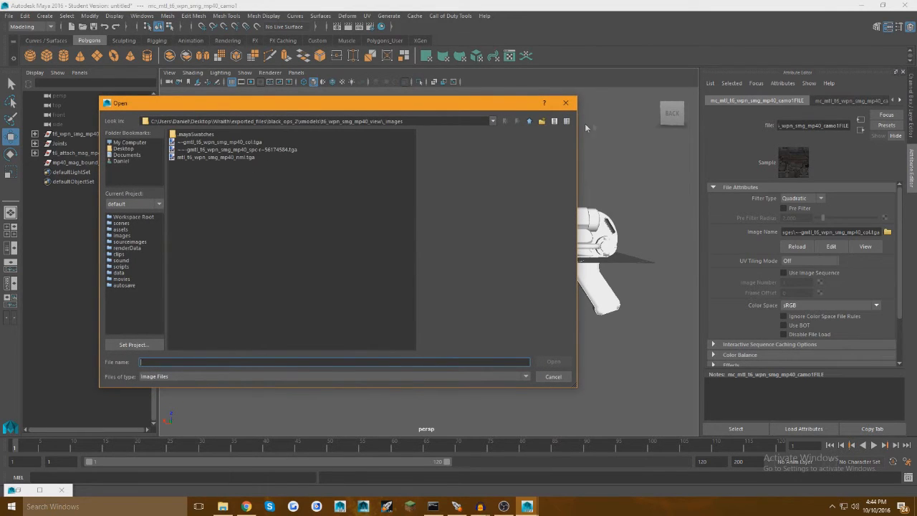
click(529, 122)
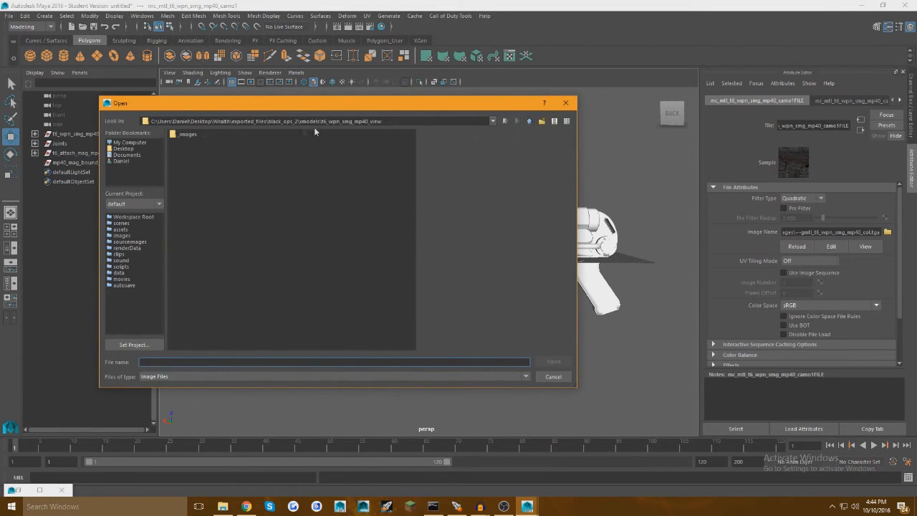
click(566, 102)
click(504, 138)
key(6)
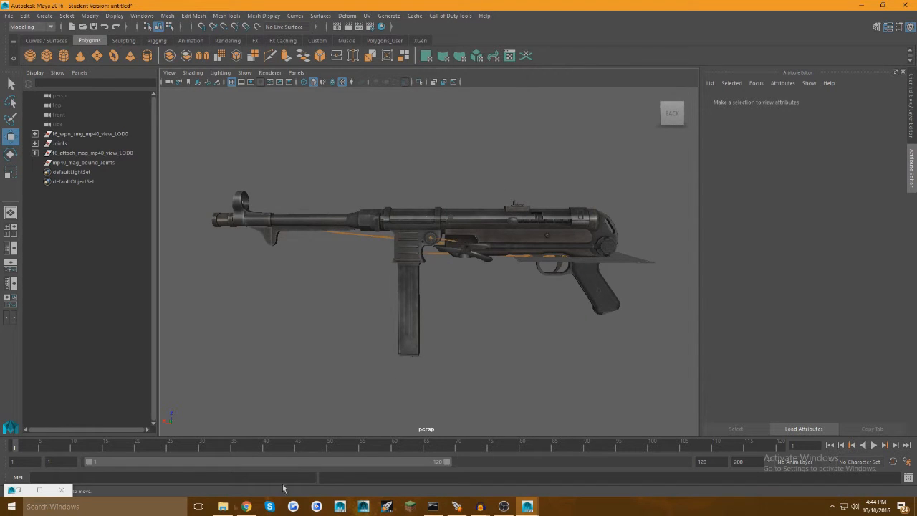
- Import the conversion_rig Maya ASCII file from the Desktop's T7_Conversion_Rig folder into the MP40 scene
click(223, 506)
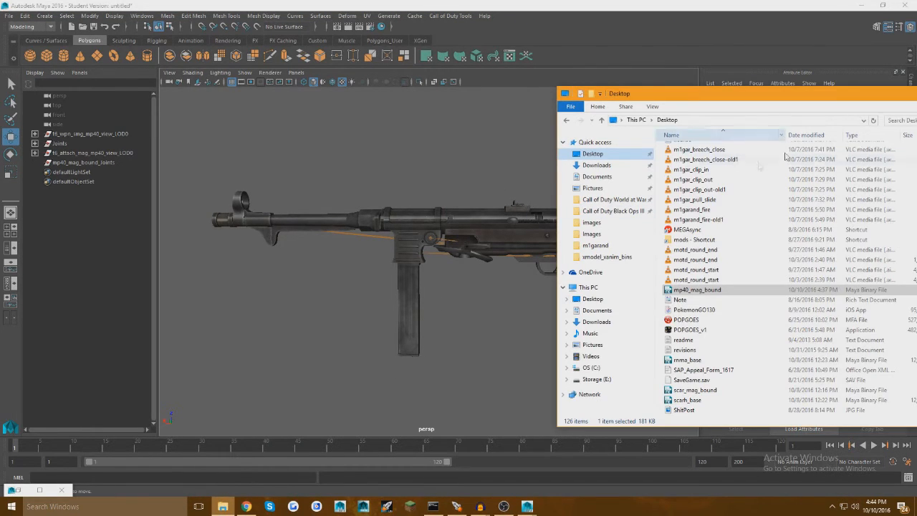
scroll(728, 215, up, 8)
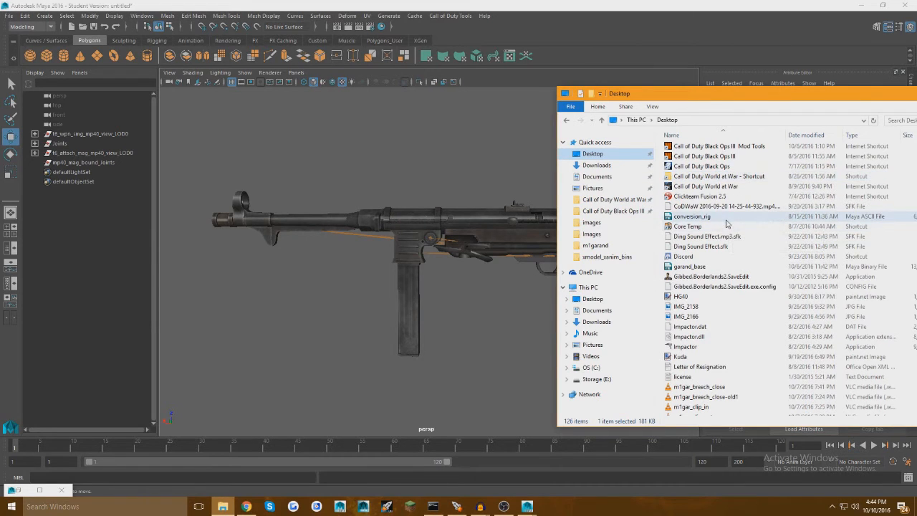
scroll(732, 215, up, 3)
scroll(736, 212, up, 2)
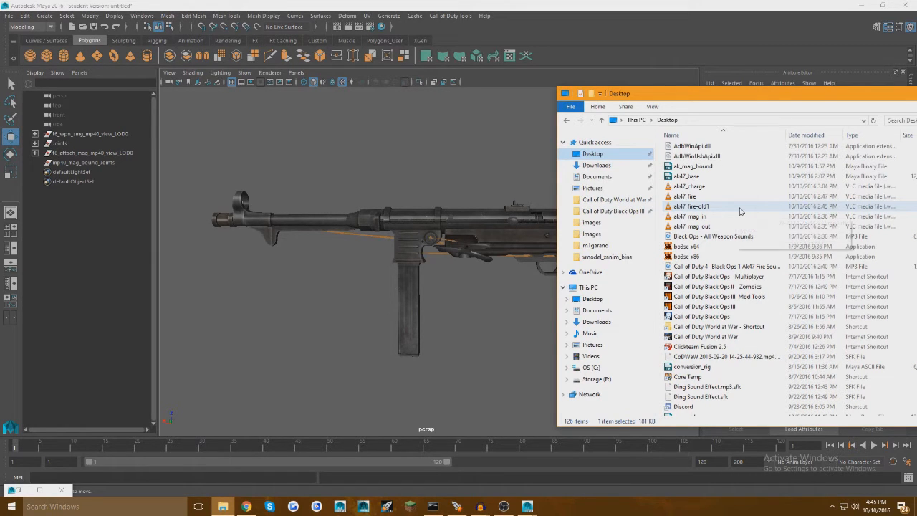
scroll(739, 211, up, 3)
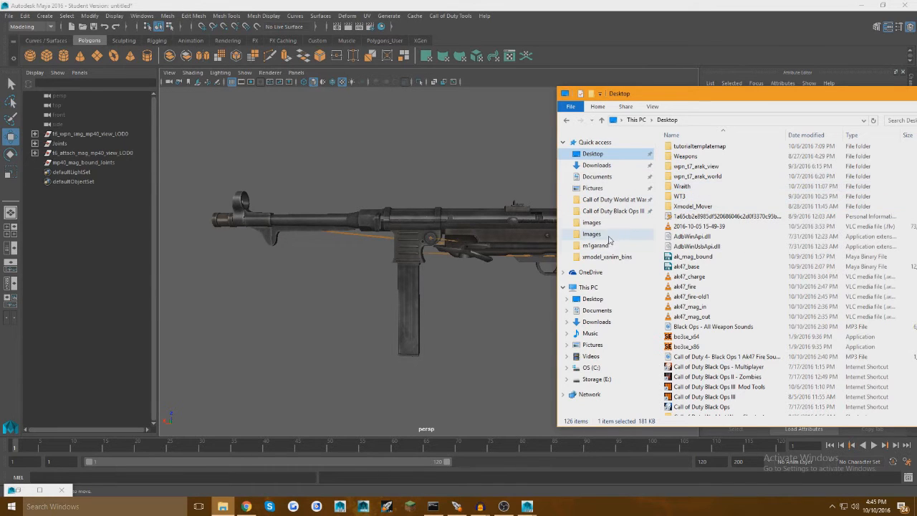
scroll(691, 233, up, 1)
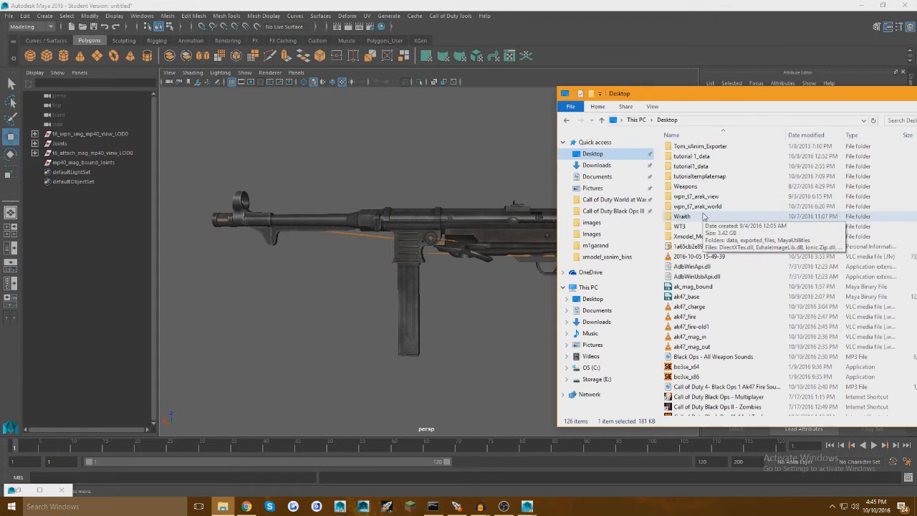
scroll(715, 228, up, 3)
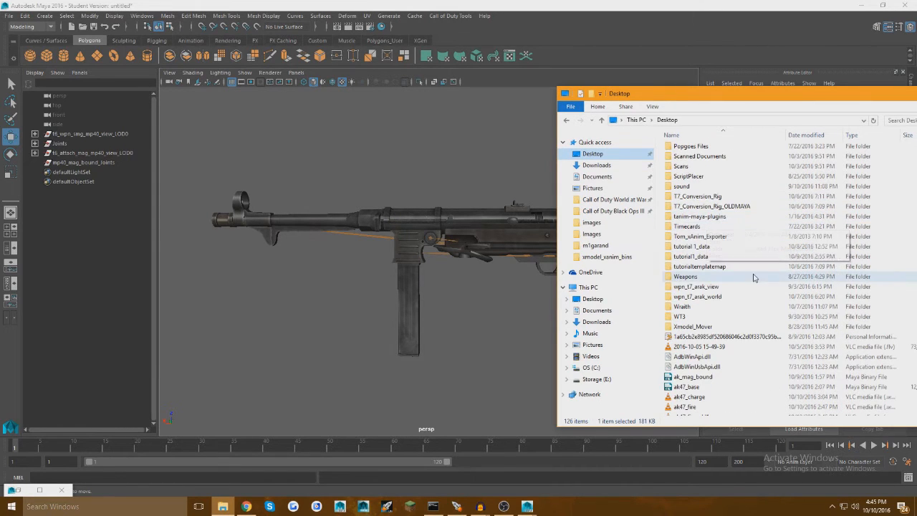
double_click(699, 197)
click(692, 172)
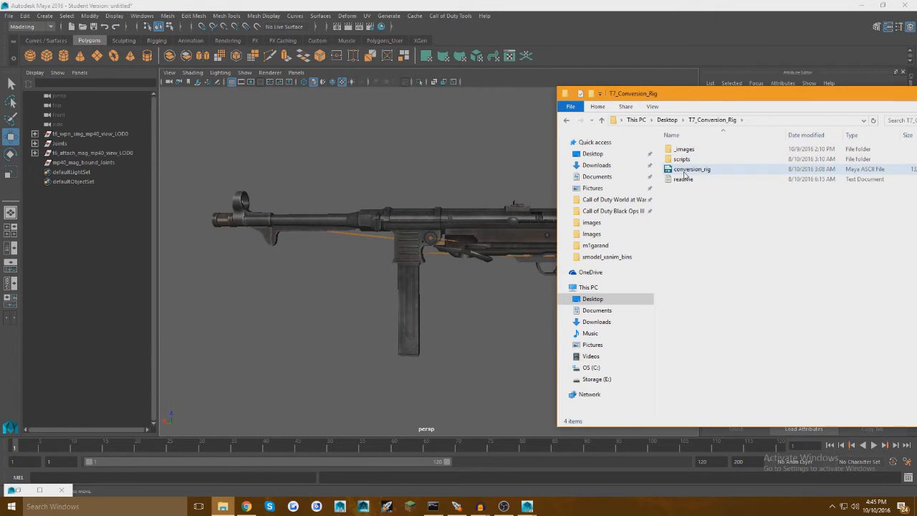
drag(685, 173, 475, 201)
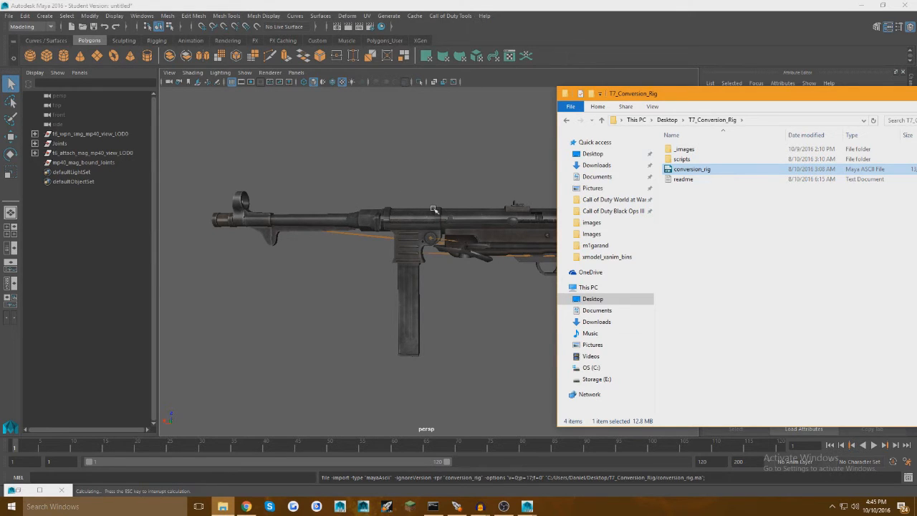
key(w)
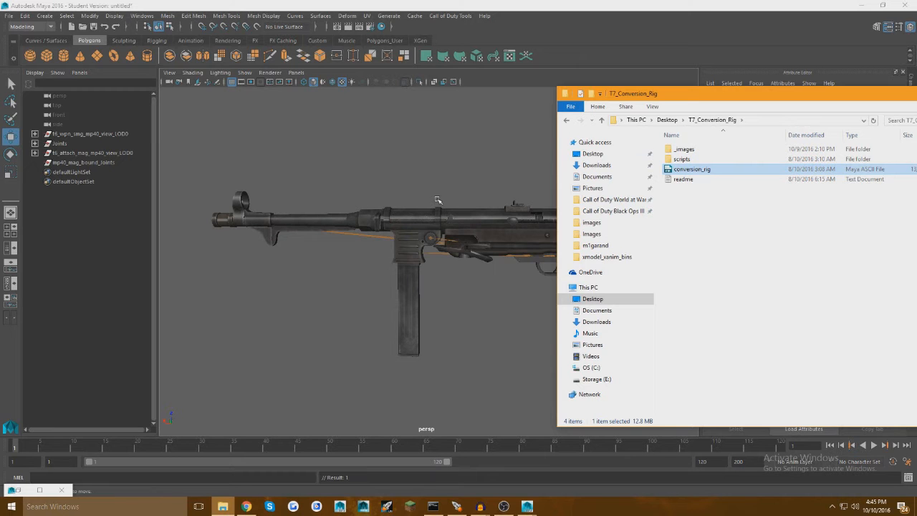
drag(438, 200, 438, 202)
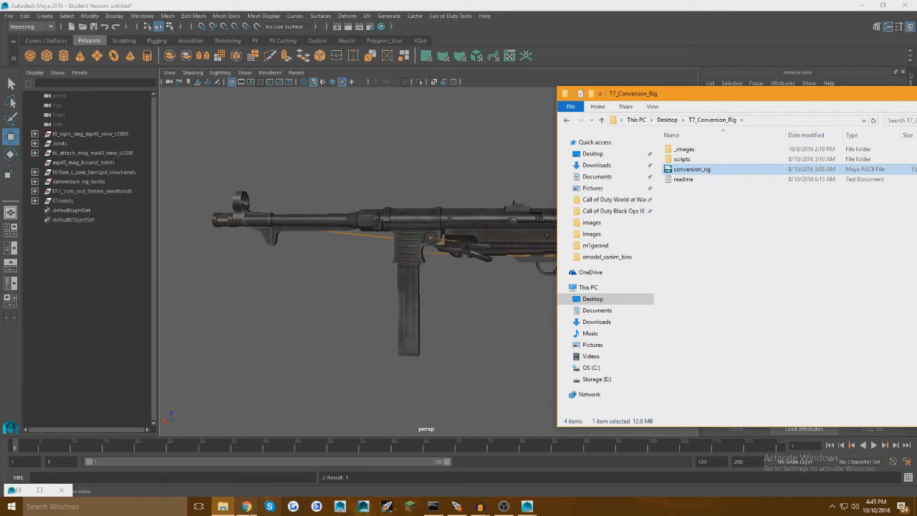
- Close the web browser running in the background and bring the Maya scene with the imported arms to the front
right_click(248, 509)
click(238, 486)
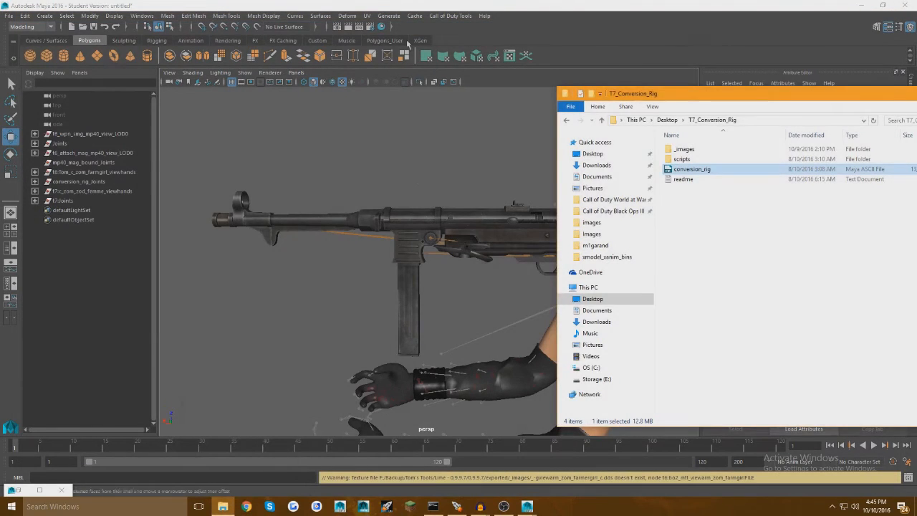
click(381, 5)
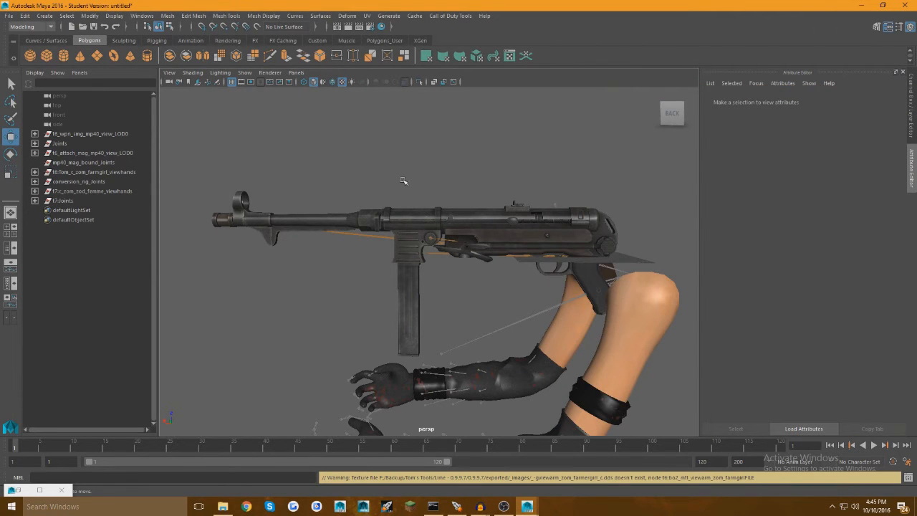
mouse_move(402, 187)
alt+mouse_down()
mouse_move(424, 180)
mouse_move(535, 209)
mouse_move(450, 166)
mouse_move(412, 185)
alt+mouse_up()
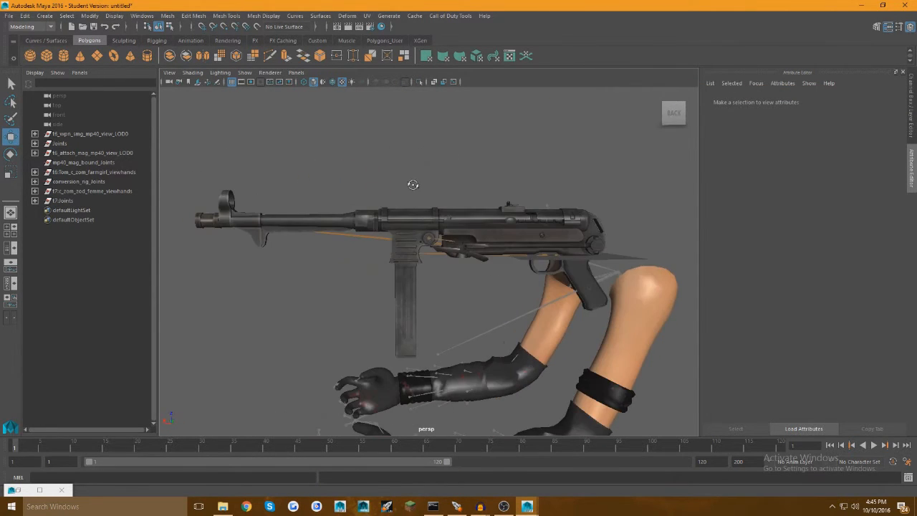
- Parent the gun's tag_weapon joint under t7:tag_weapon_right in the t7:Joints hierarchy
click(35, 200)
click(45, 211)
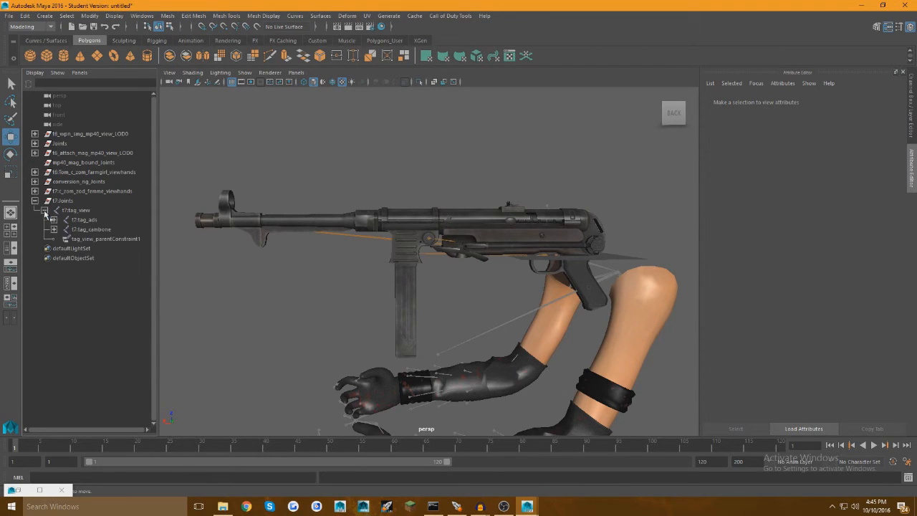
click(53, 220)
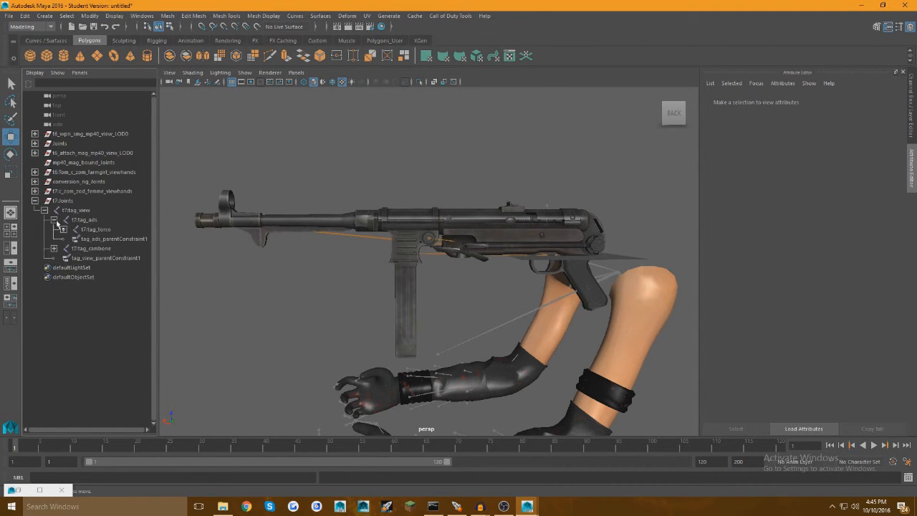
click(63, 230)
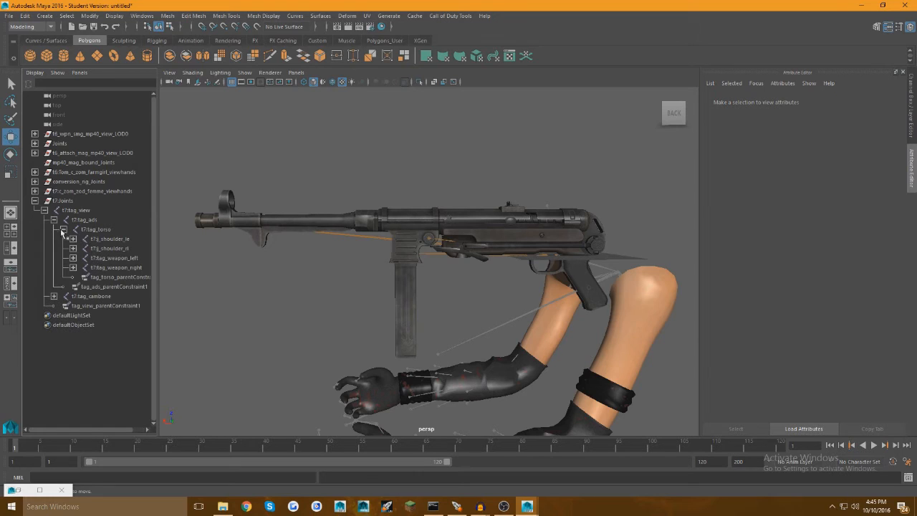
click(73, 267)
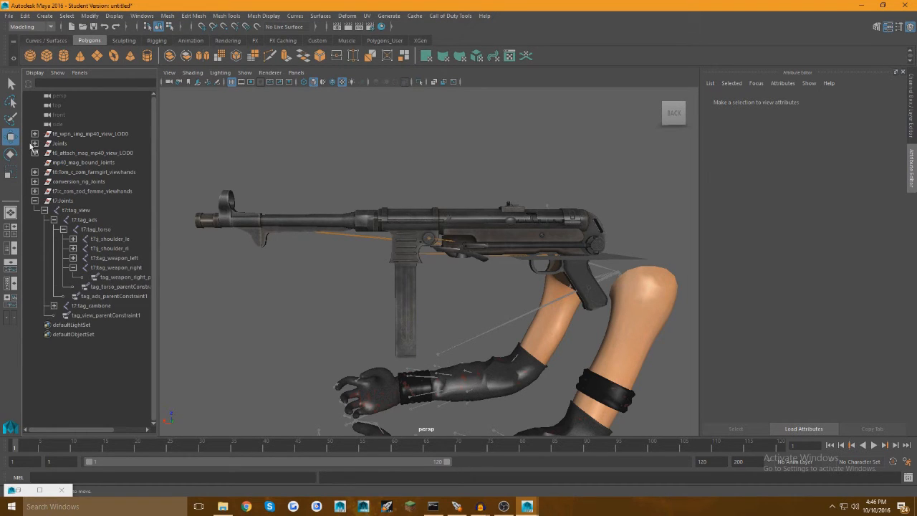
click(35, 144)
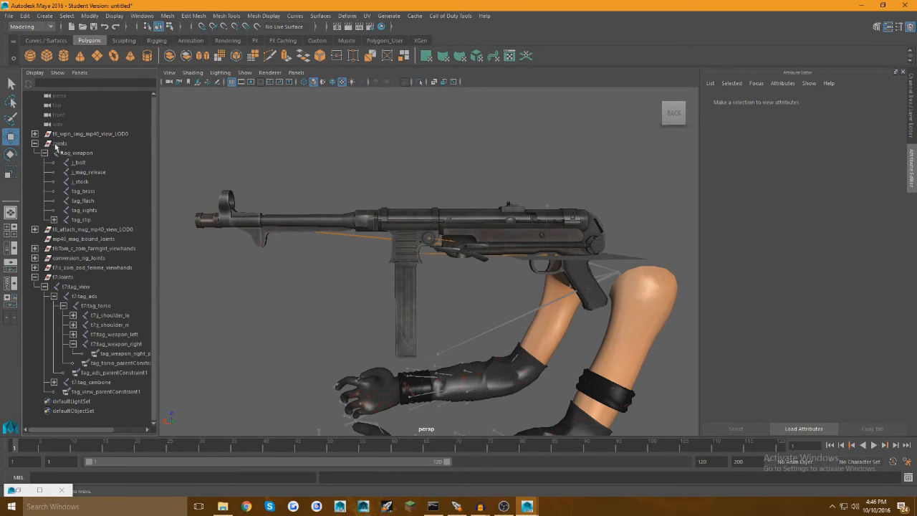
click(44, 153)
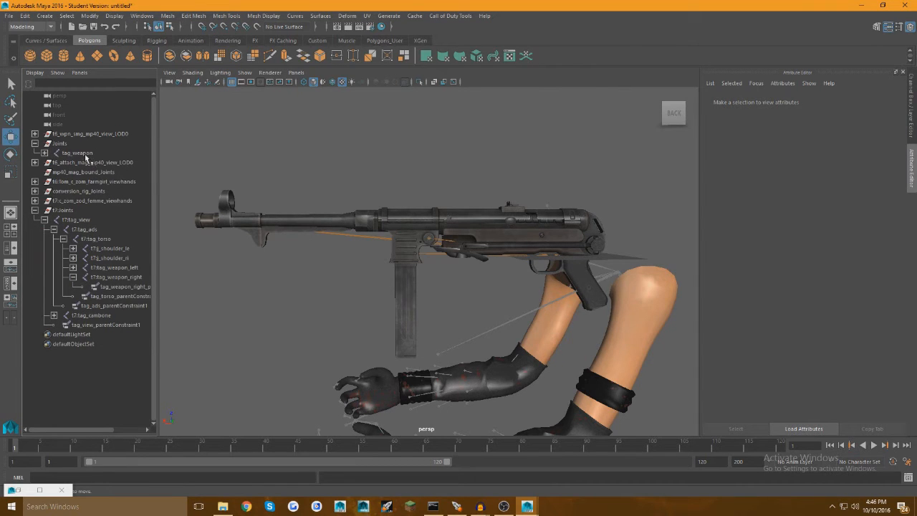
click(78, 153)
drag(86, 158, 90, 284)
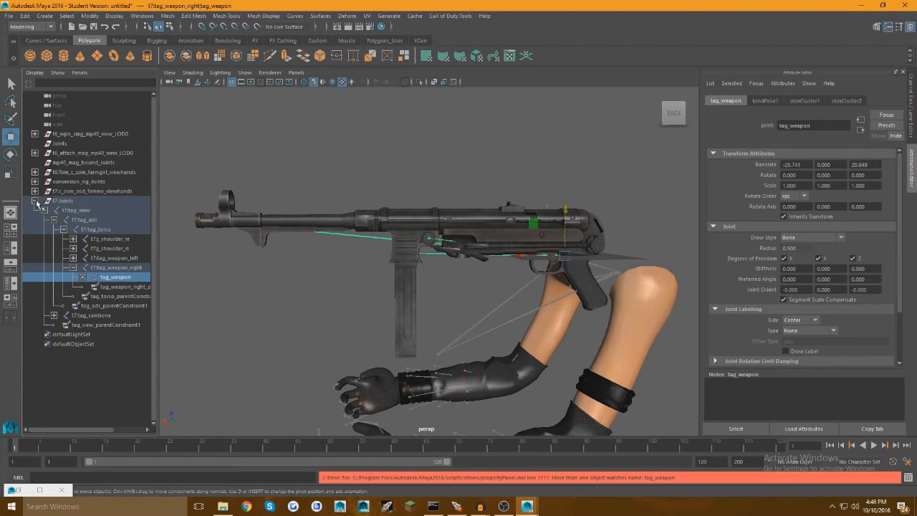
- Set Translate X and Translate Z of the gun's tag_weapon joint to 0, aligning it with t7:tag_weapon_right
click(67, 202)
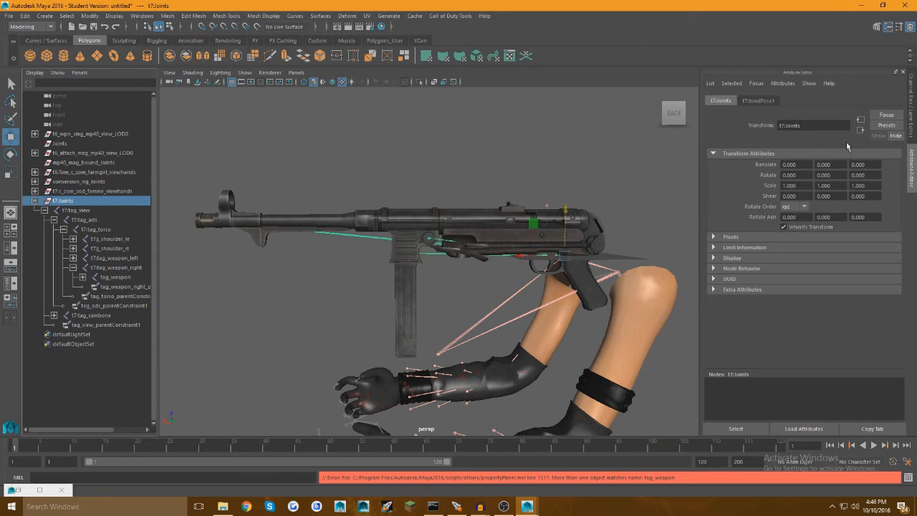
click(904, 72)
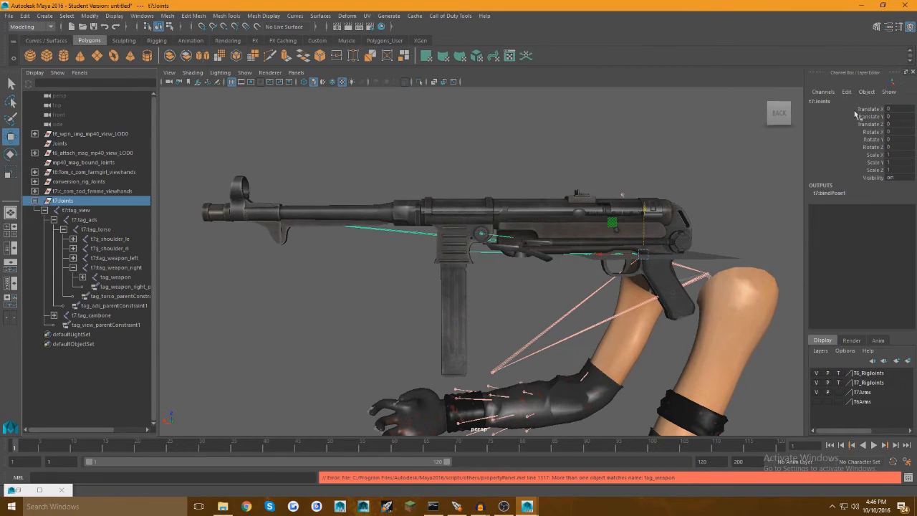
click(119, 279)
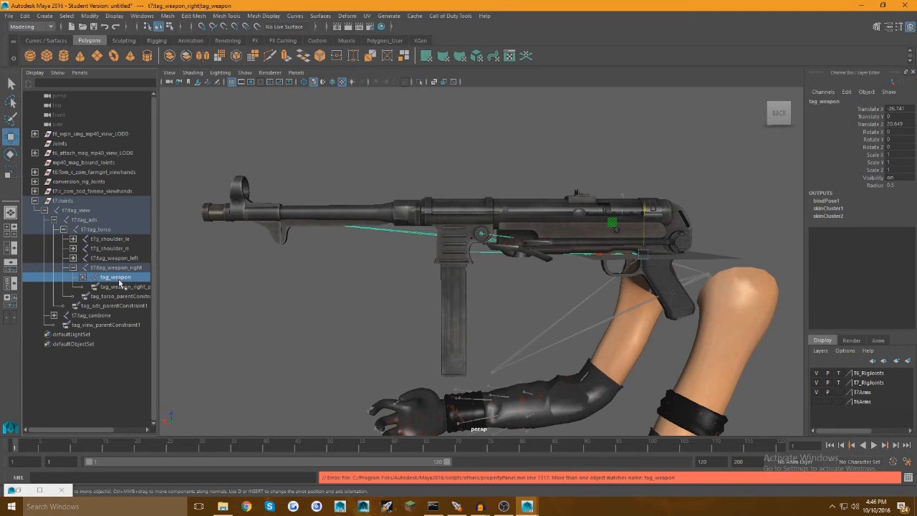
key(ctrl+a)
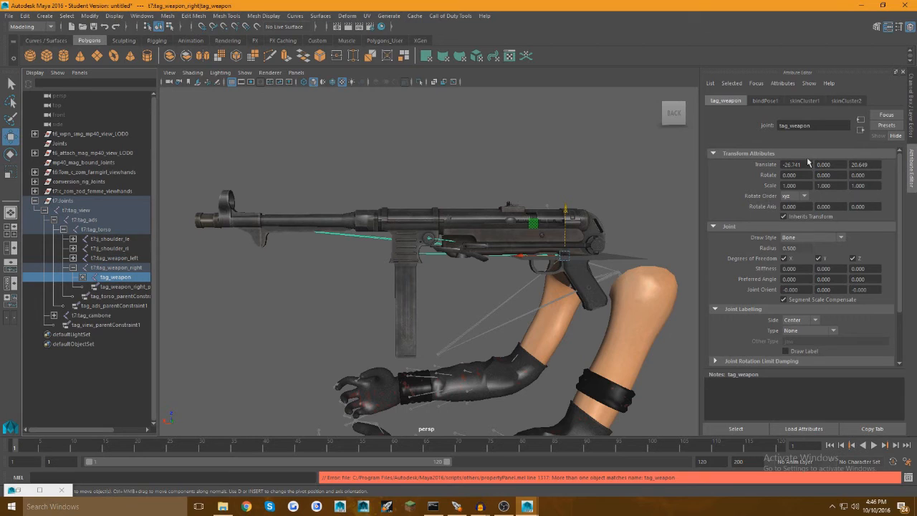
drag(804, 164, 519, 170)
text(0)
key(Tab)
key(Tab)
text(0)
key(Return)
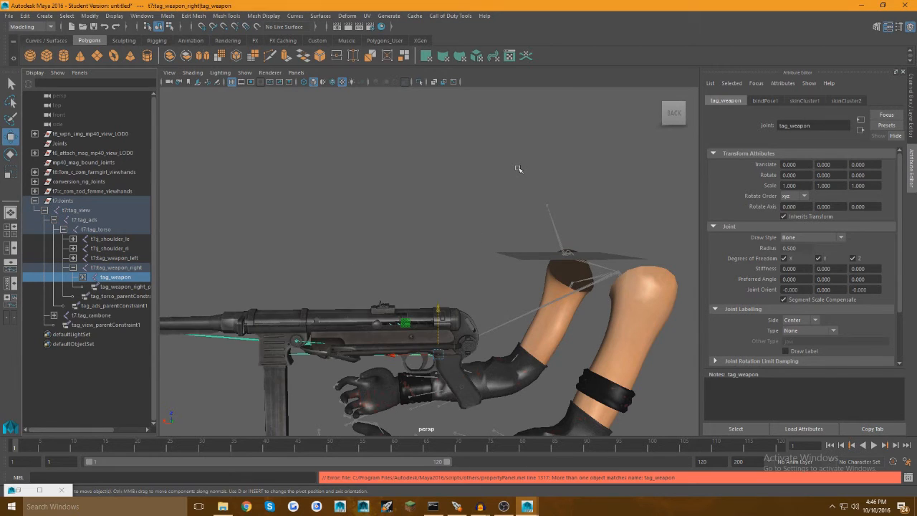
click(516, 172)
mouse_move(395, 198)
alt+mouse_down()
mouse_move(511, 198)
mouse_move(518, 213)
mouse_move(400, 209)
alt+mouse_up()
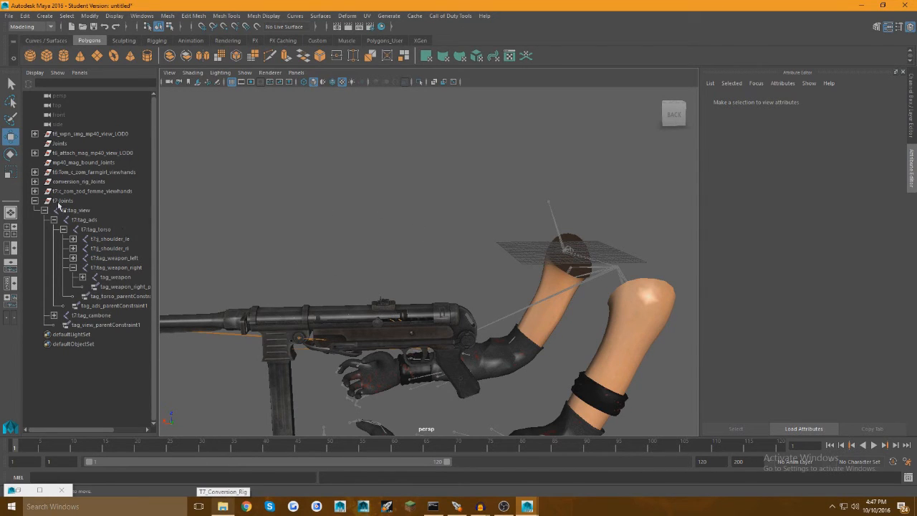
- Select the t7:Joints group together with the T7 arm mesh, extending the selection to their hierarchies
click(44, 210)
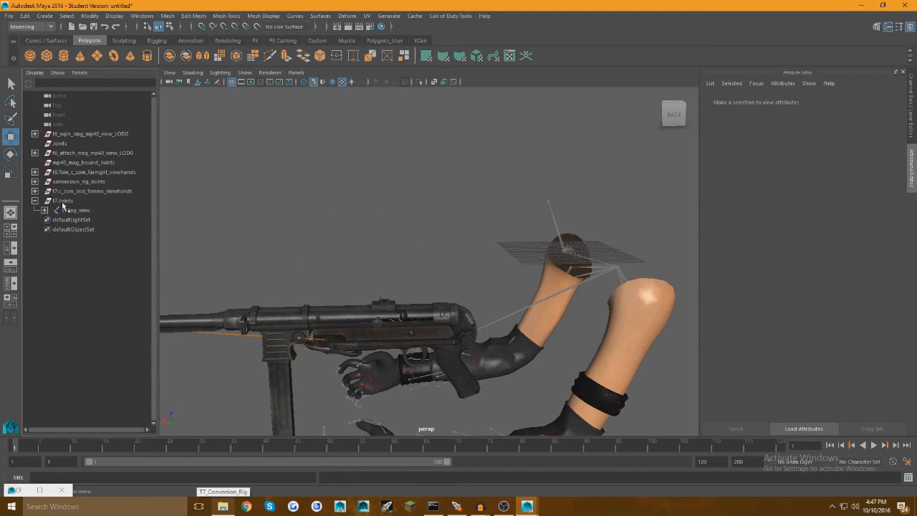
click(63, 202)
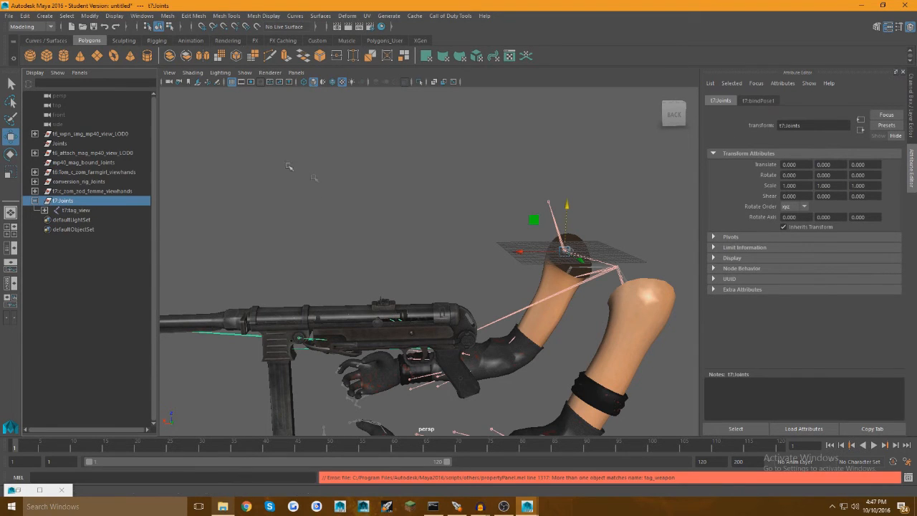
click(620, 368)
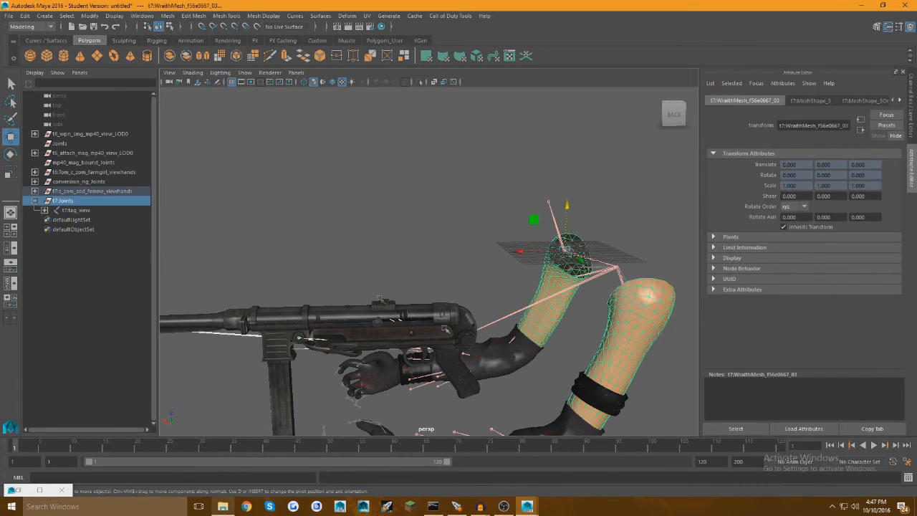
click(67, 16)
click(106, 60)
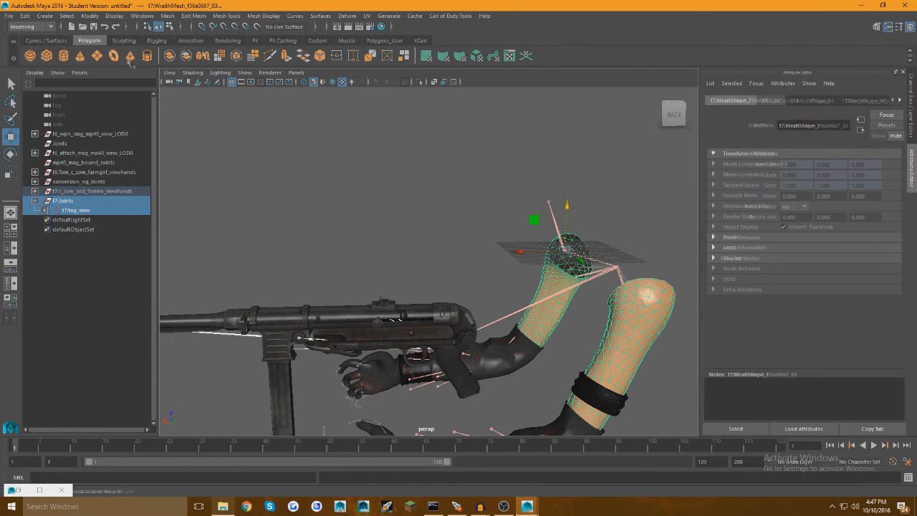
- Set the XModel export destination to mp40_main_anim_model in the Custom Weapons\MP40 folder of model_export
click(450, 16)
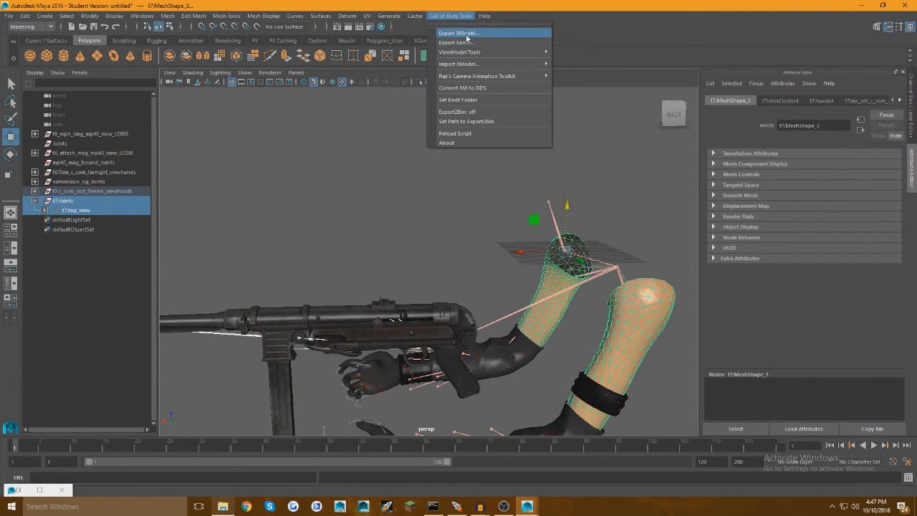
click(459, 33)
click(463, 204)
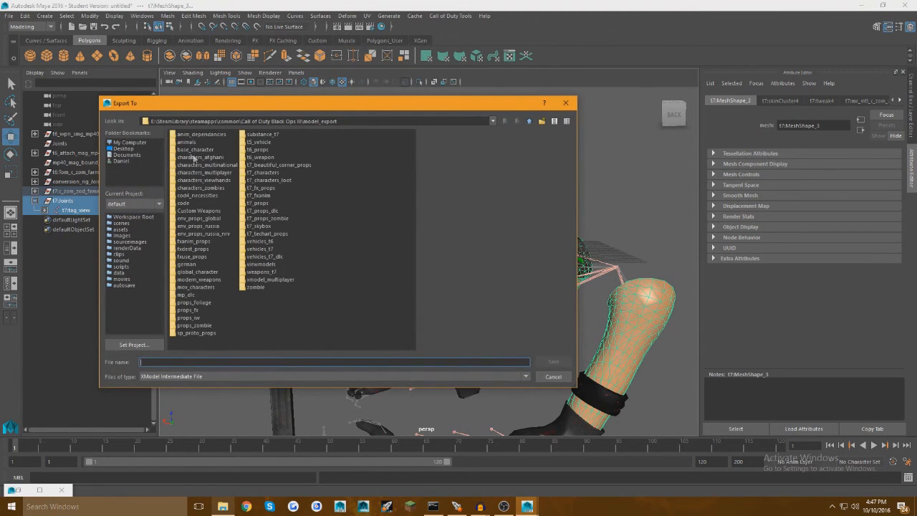
double_click(192, 211)
double_click(183, 149)
click(224, 361)
text(mp40_ma)
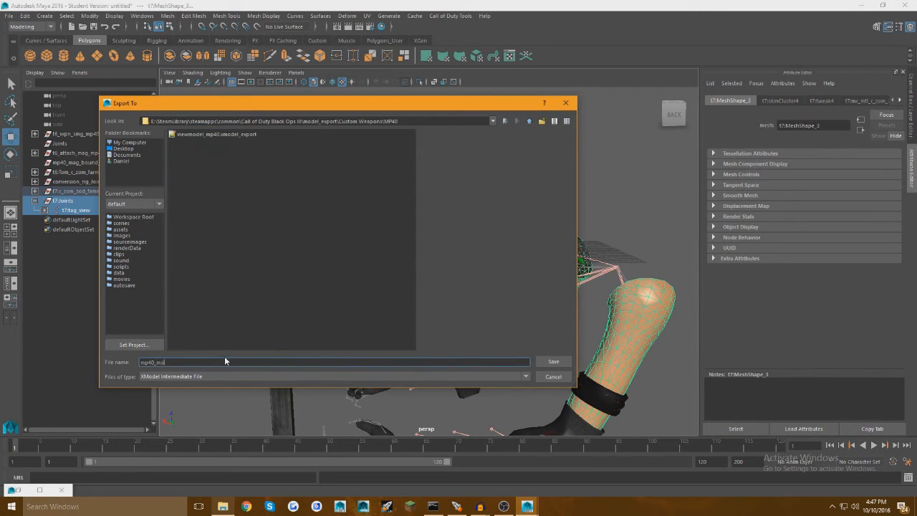
text(in_anim_model)
key(Return)
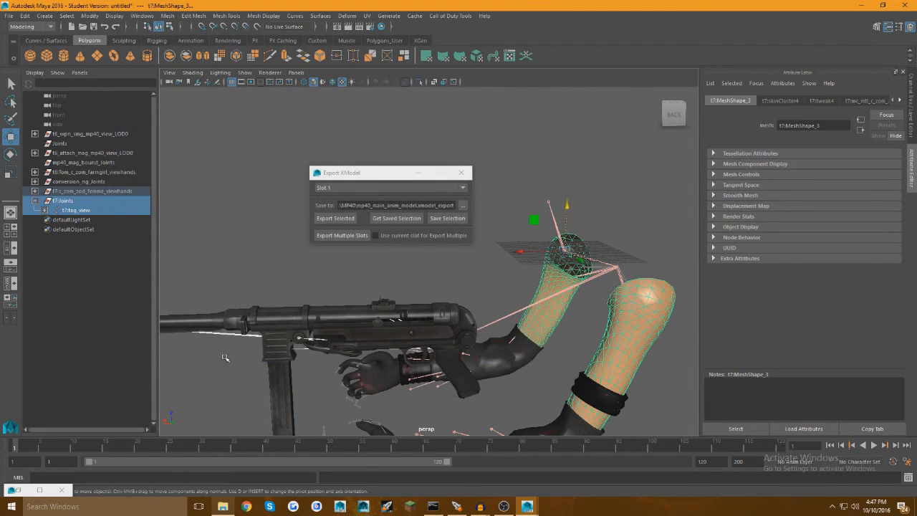
- Expand the full t7:Joints hierarchy and export the selected joints and arm mesh as an XModel without saving the scene
shift+click(43, 210)
click(347, 220)
click(347, 220)
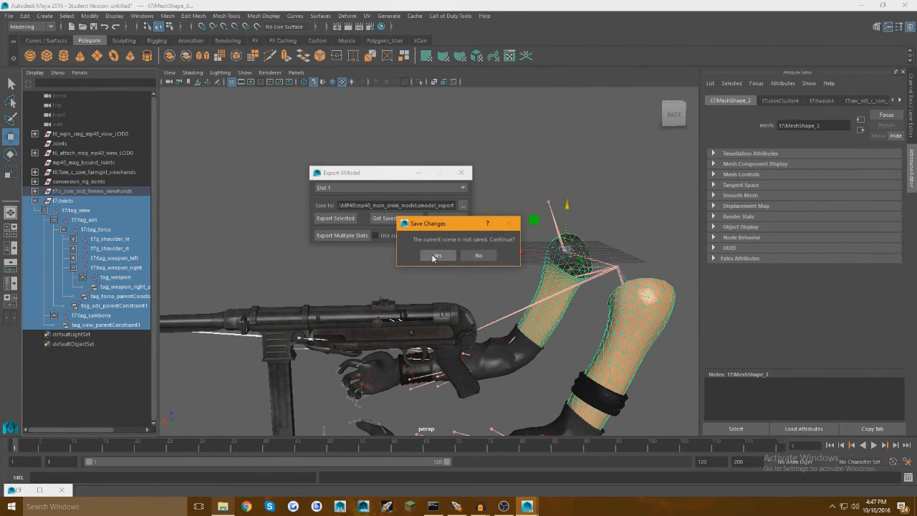
click(436, 256)
click(461, 172)
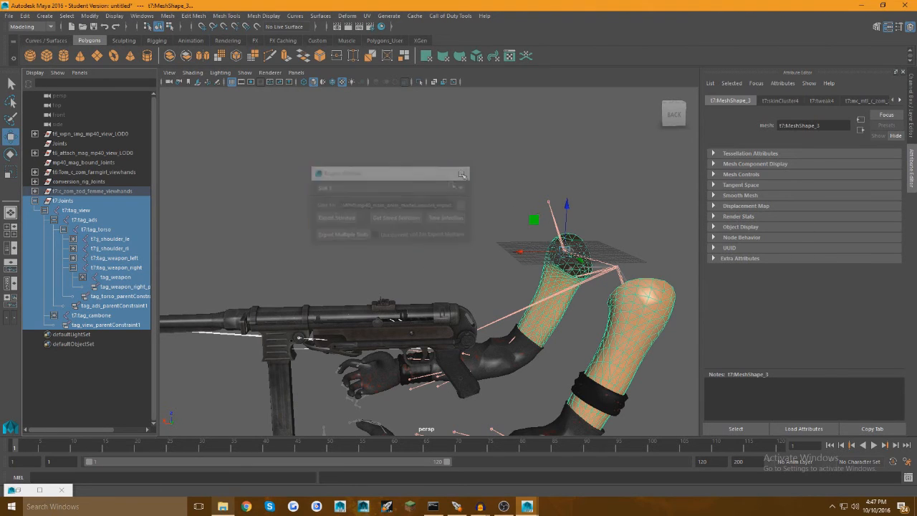
- Rename the tag_weapon joint under t7:tag_weapon_right to j_gun
double_click(115, 277)
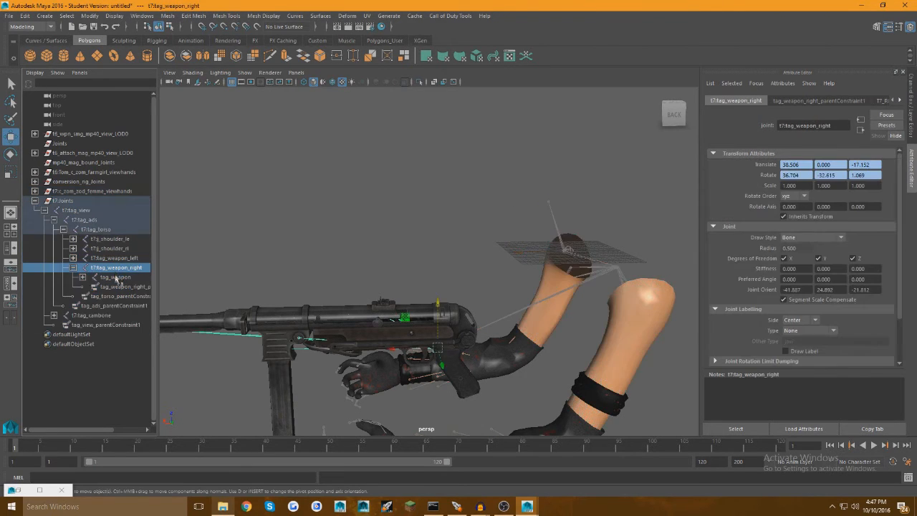
text(j_gun)
key(Return)
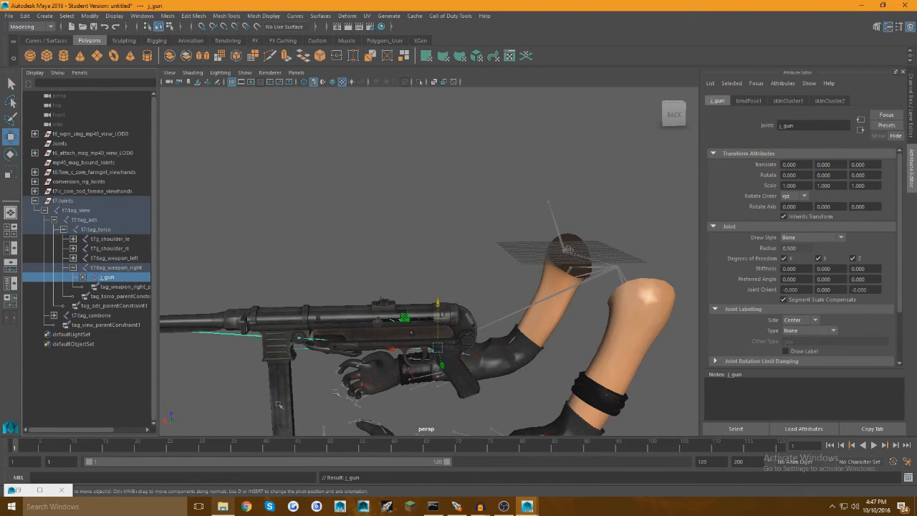
mouse_move(373, 339)
alt+mouse_down()
mouse_move(430, 335)
mouse_move(362, 338)
alt+mouse_up()
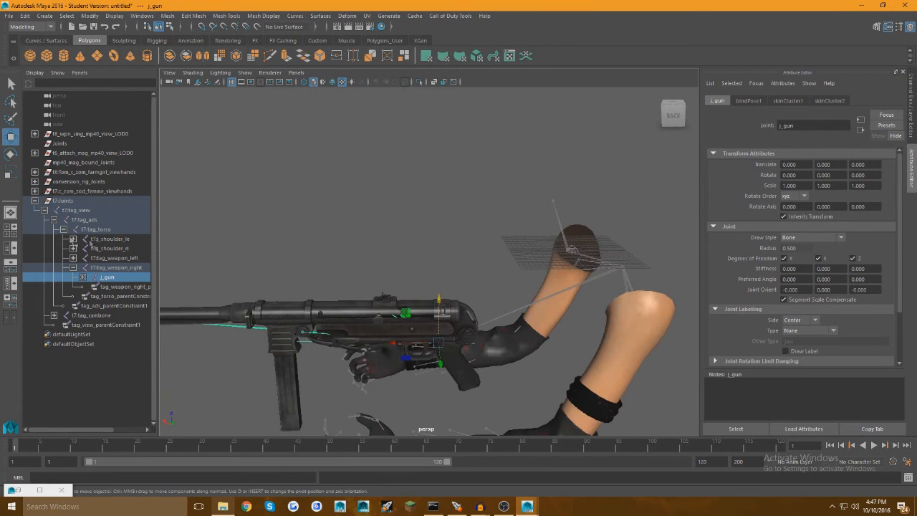
- Save the scene on the Desktop as the Maya Binary file mp40_base
click(9, 15)
click(9, 15)
click(8, 15)
click(36, 64)
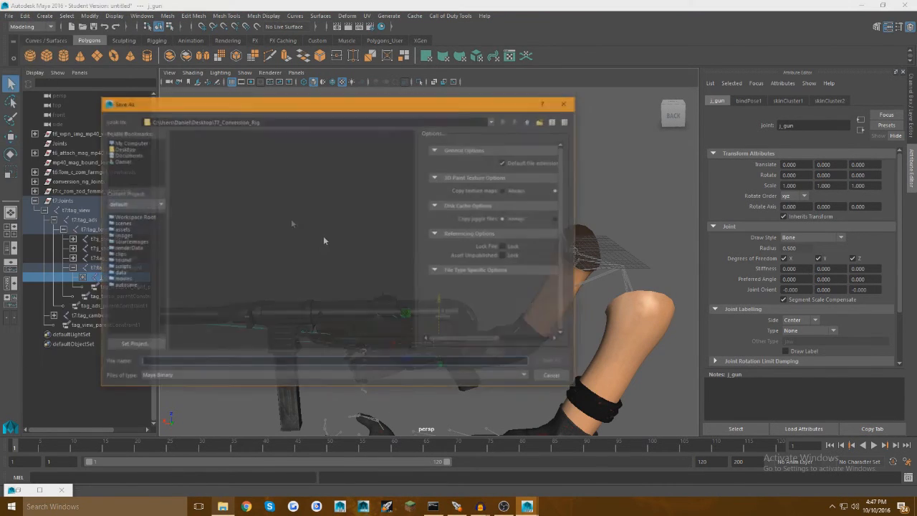
click(122, 150)
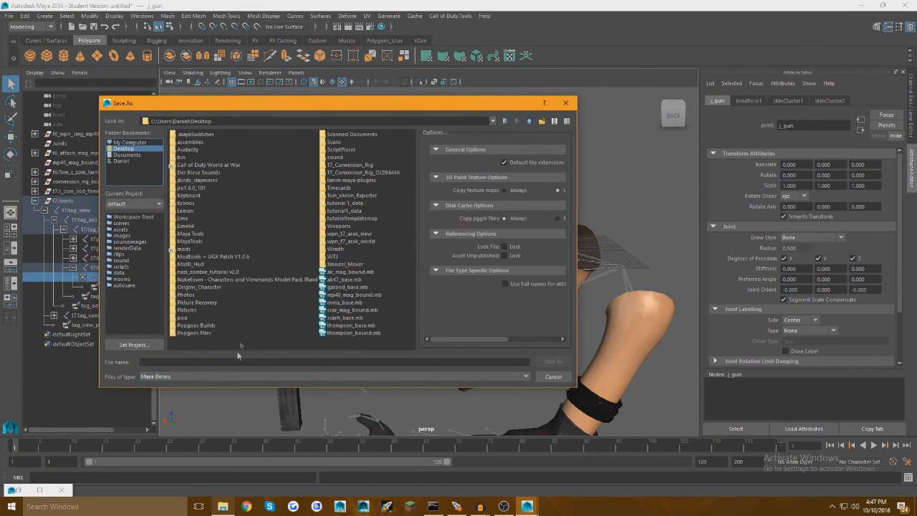
text(mp40)
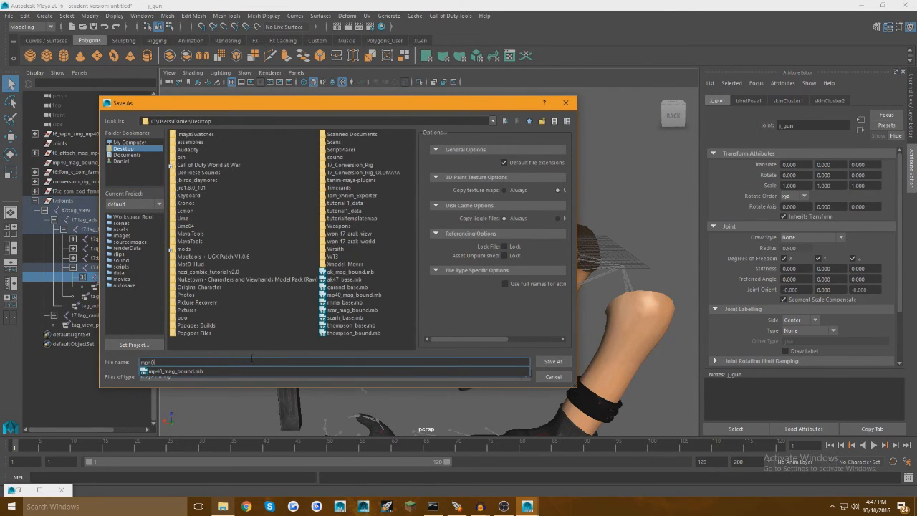
text(_ba)
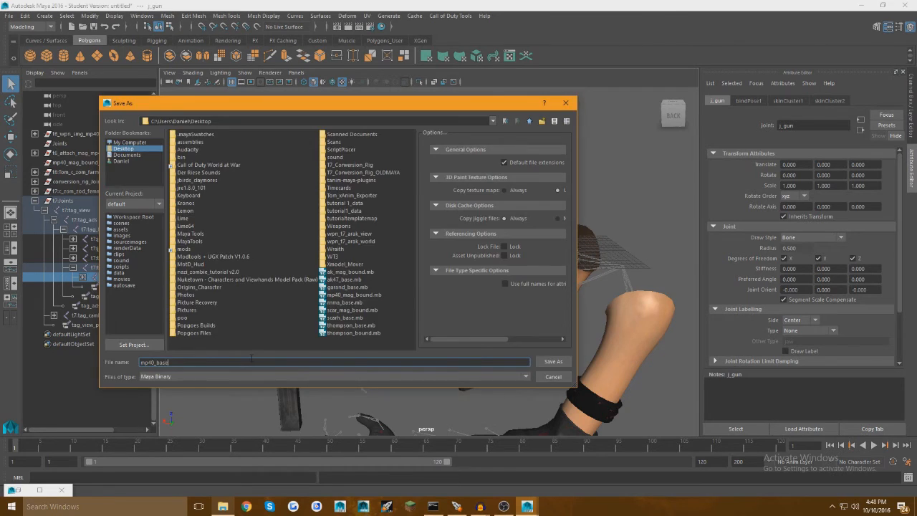
text(se)
key(Return)
click(439, 261)
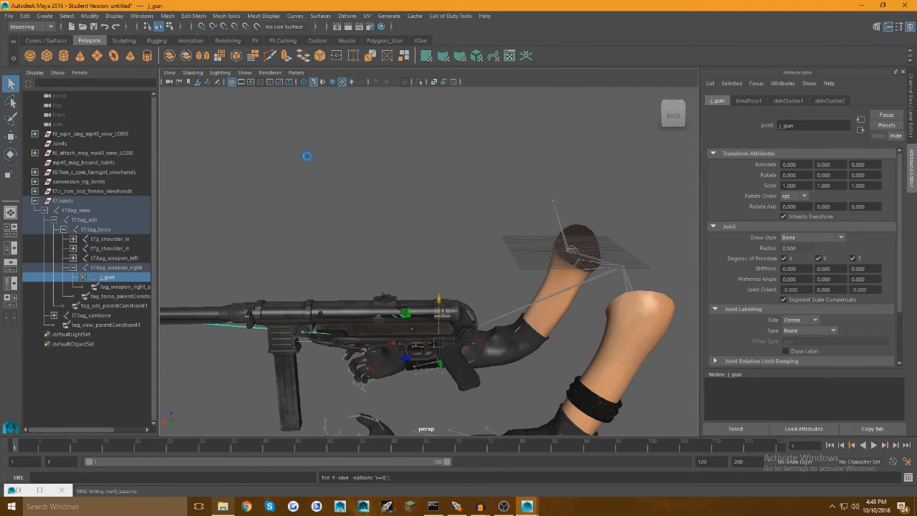
- Start a new scene and browse in File Explorer to the Desktop's Wraith\exported_files\black_ops_2\xmodels folder
click(8, 16)
click(13, 35)
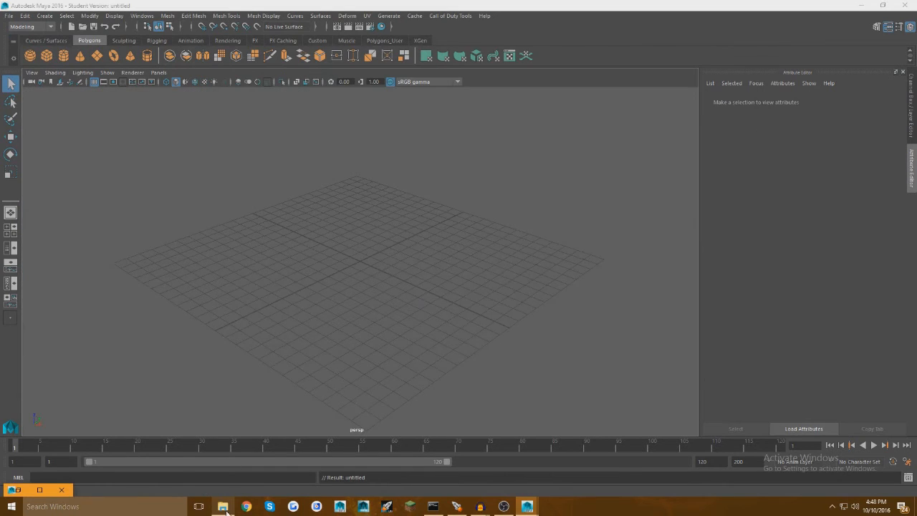
click(223, 506)
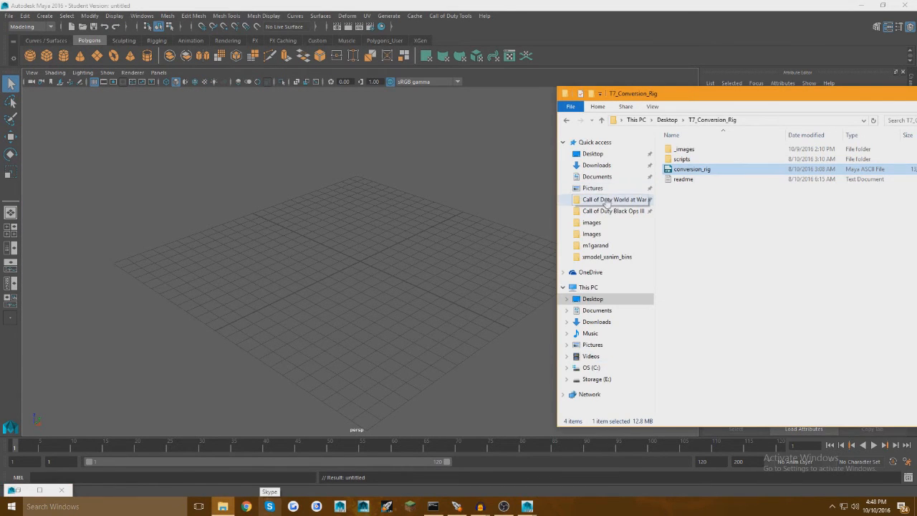
click(592, 154)
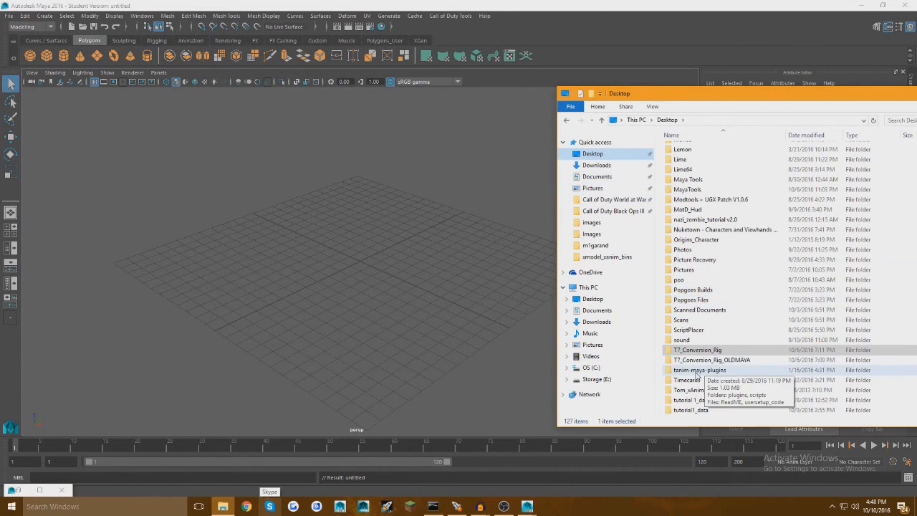
scroll(680, 338, down, 4)
click(681, 342)
double_click(681, 341)
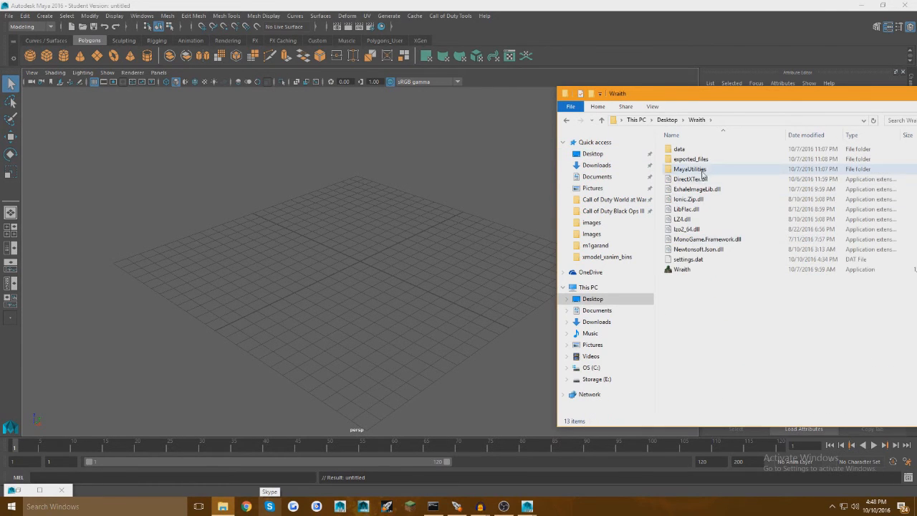
double_click(692, 160)
double_click(692, 159)
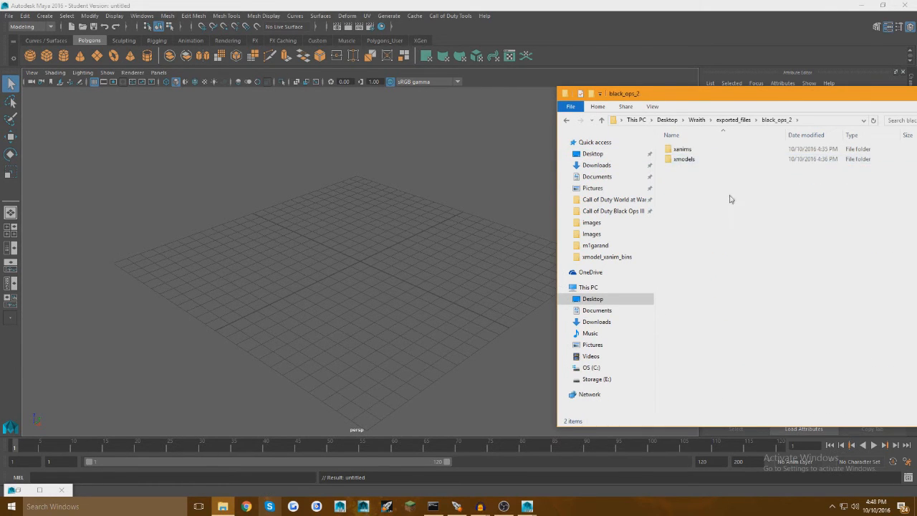
double_click(701, 158)
click(711, 271)
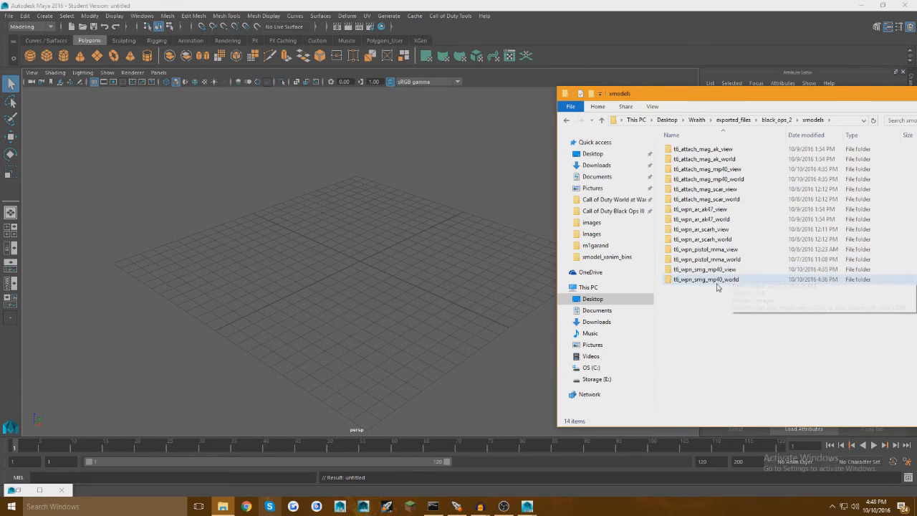
- Import the t6_attach_mag_mp40_world_LOD0 Maya ASCII model into the empty scene and run its LOD0_BIND script
double_click(722, 179)
drag(717, 158, 424, 175)
drag(689, 180, 368, 194)
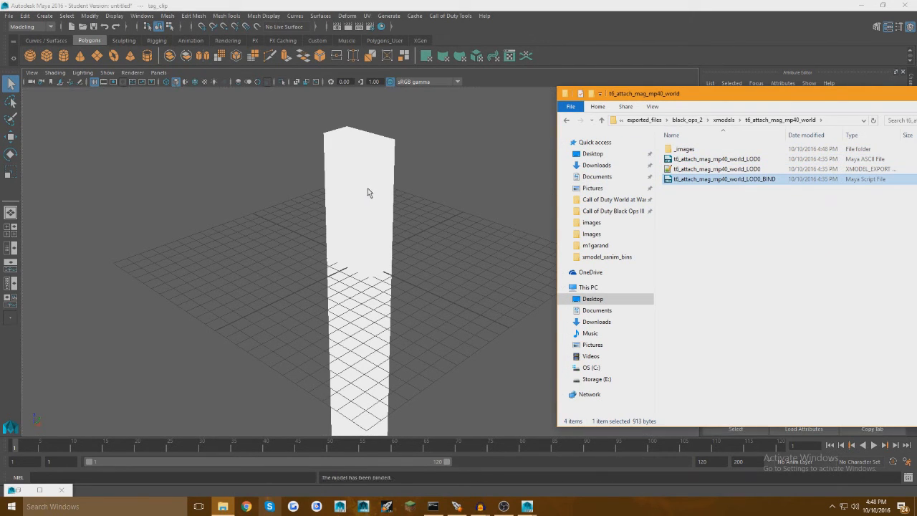
click(201, 106)
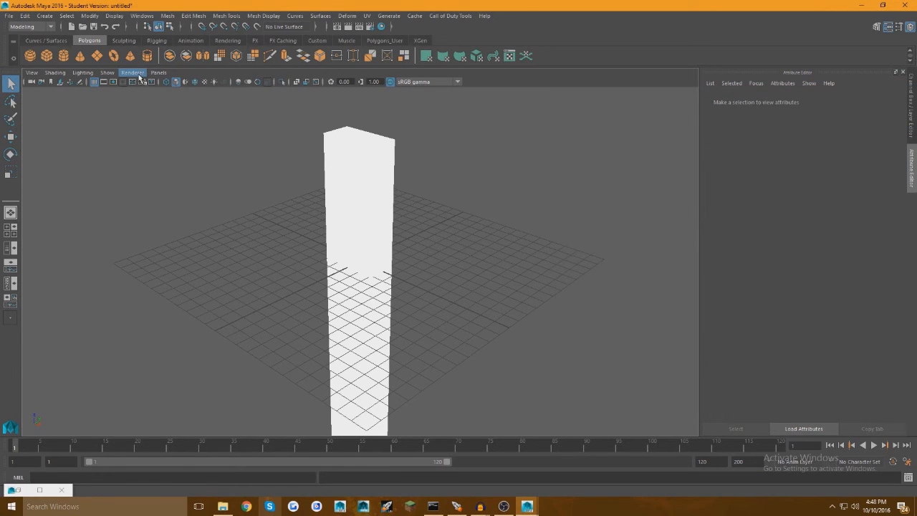
- Switch the viewport to the legacy renderer with textured display and show the Outliner beside the magazine model
click(132, 72)
click(161, 100)
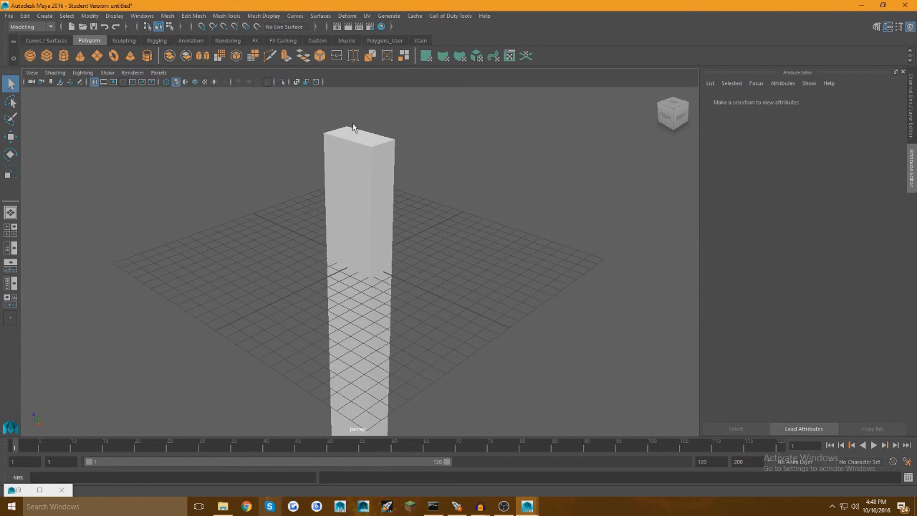
key(6)
alt+drag(395, 194, 443, 154)
scroll(436, 159, down, 4)
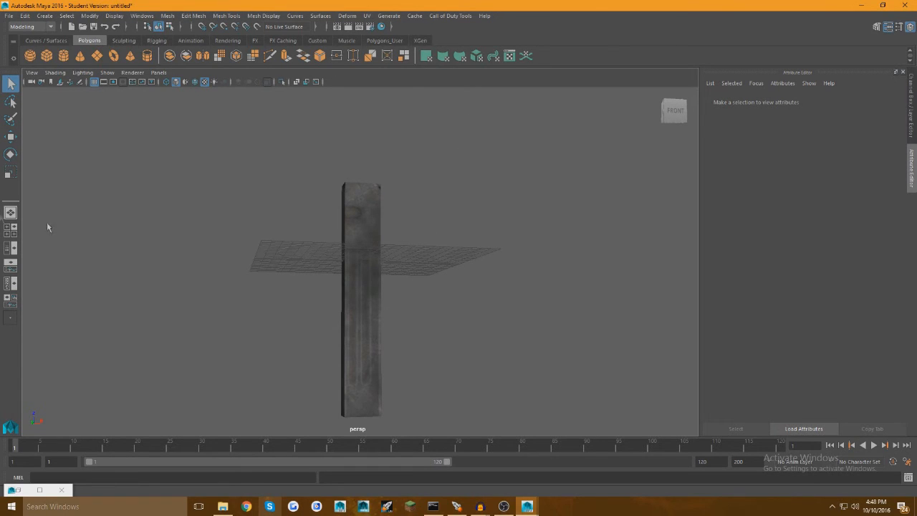
click(6, 250)
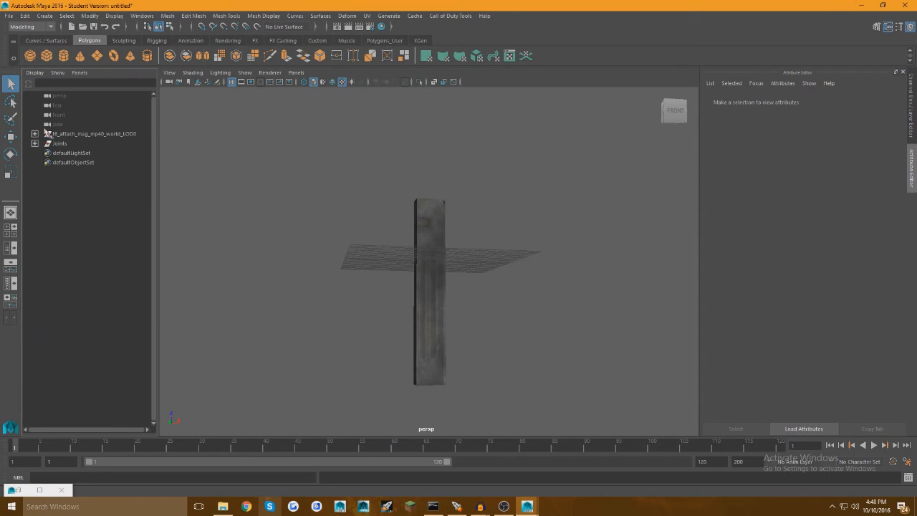
- Show the magazine model in wireframe and inspect what its Joints group controls
click(57, 144)
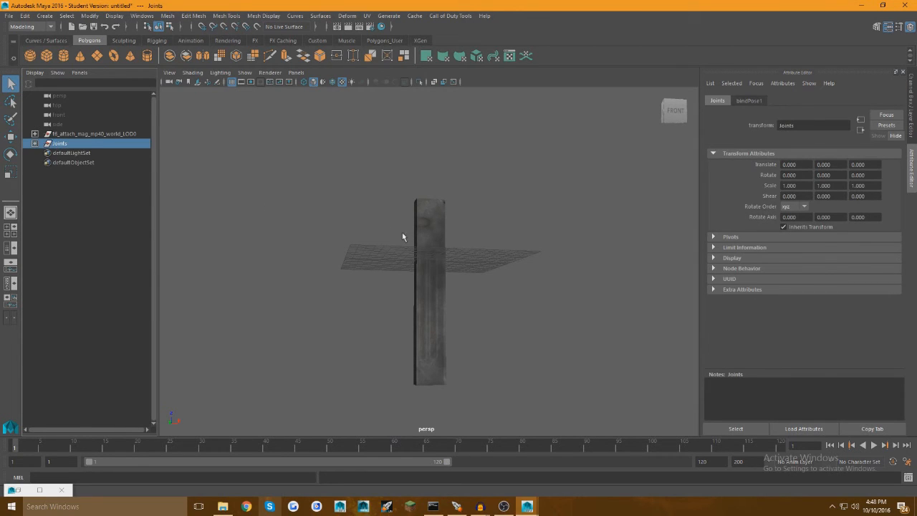
click(357, 241)
key(4)
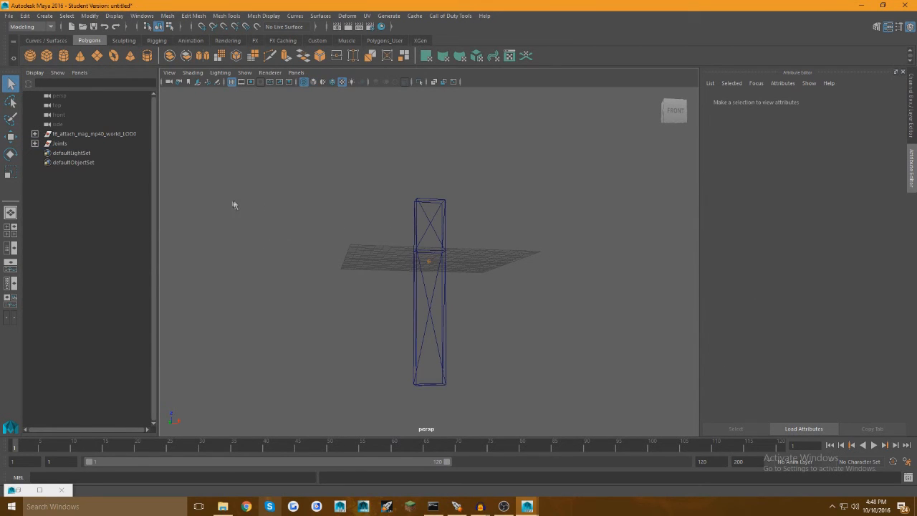
click(56, 143)
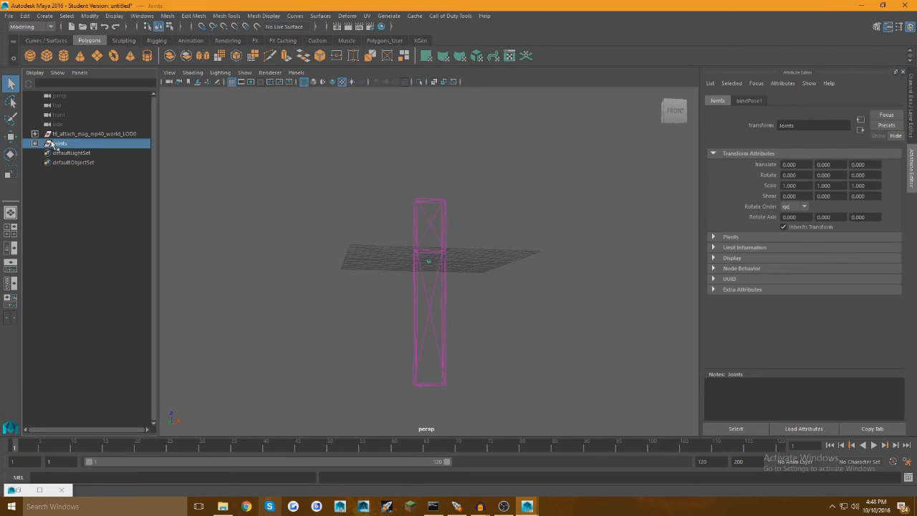
click(335, 182)
- Save the scene on the Desktop as the Maya Binary file mp40_mag_world_bound
click(9, 15)
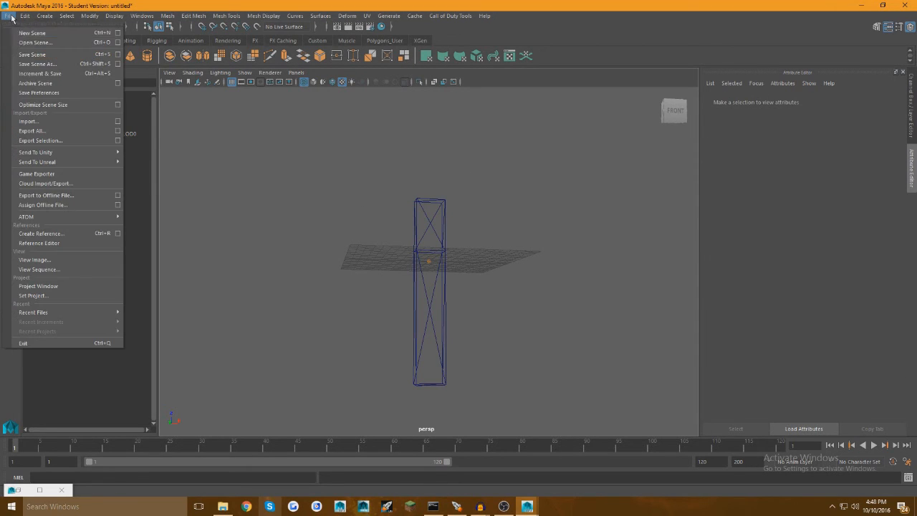
click(32, 54)
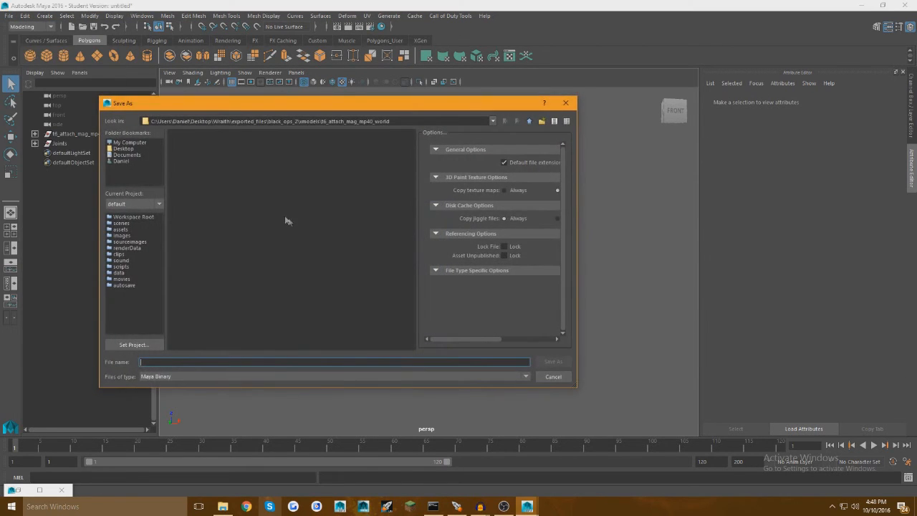
click(123, 148)
click(225, 362)
text(mp40_mag_world_bound)
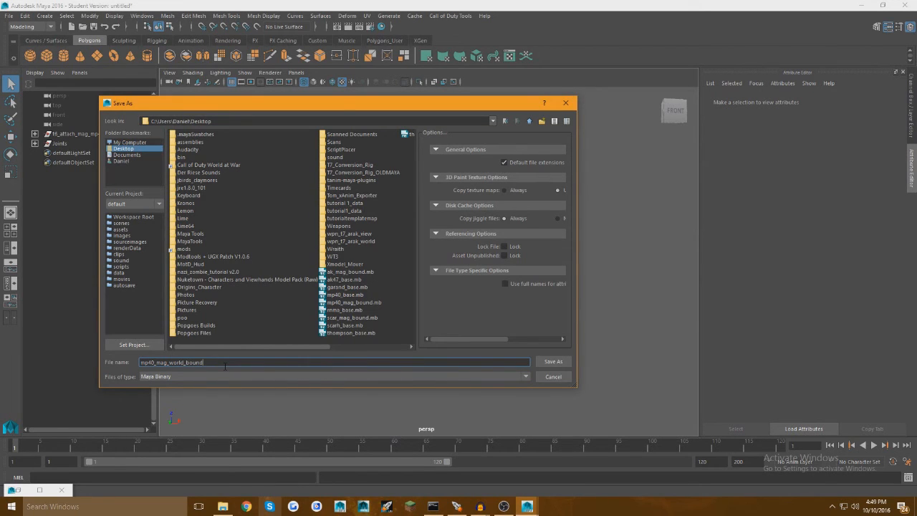
key(Return)
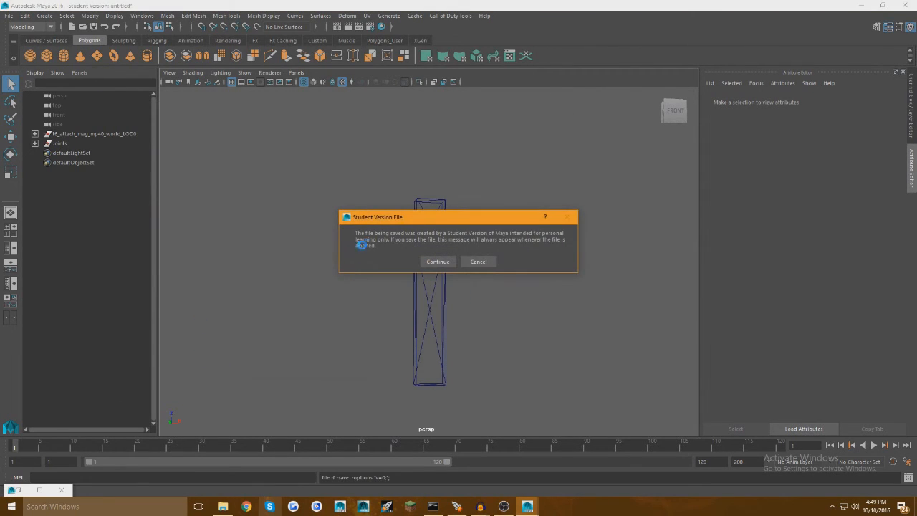
click(433, 261)
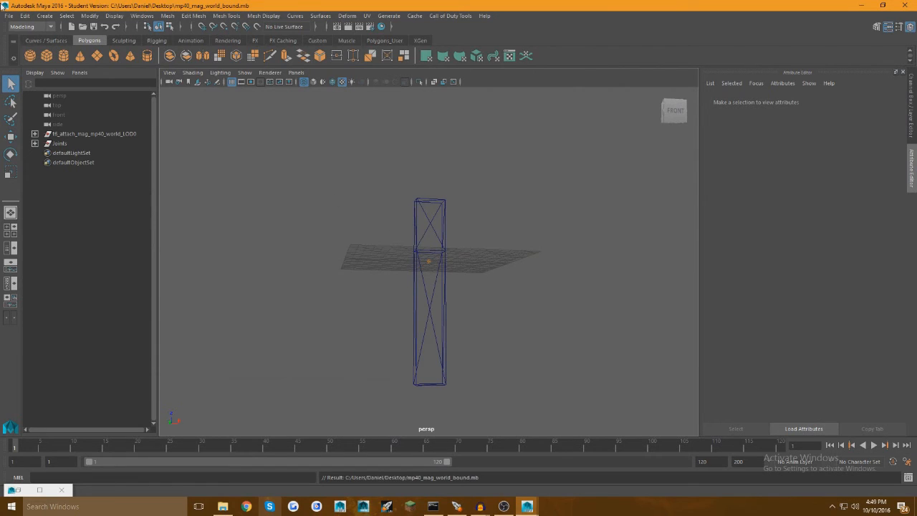
- Start a new scene and browse in File Explorer to the xmodels folder's t6_wpn_smg_mp40_world subfolder
click(10, 20)
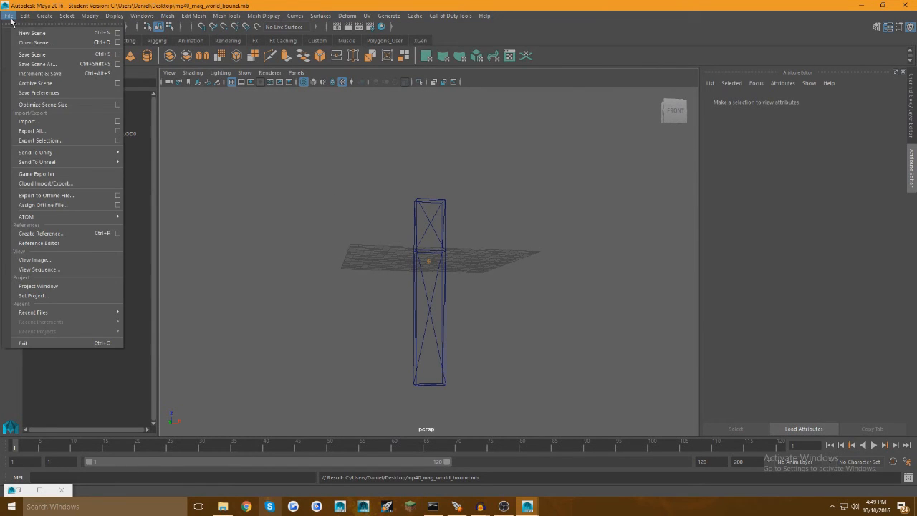
click(31, 31)
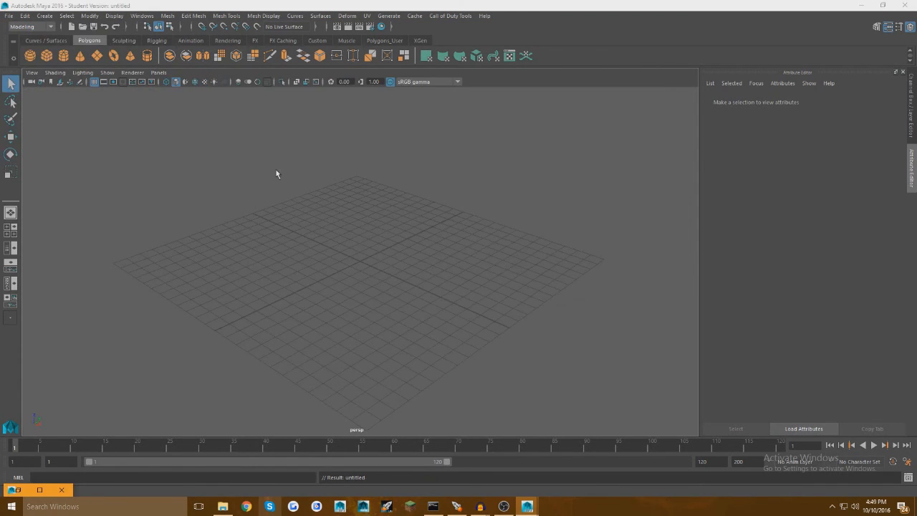
click(223, 507)
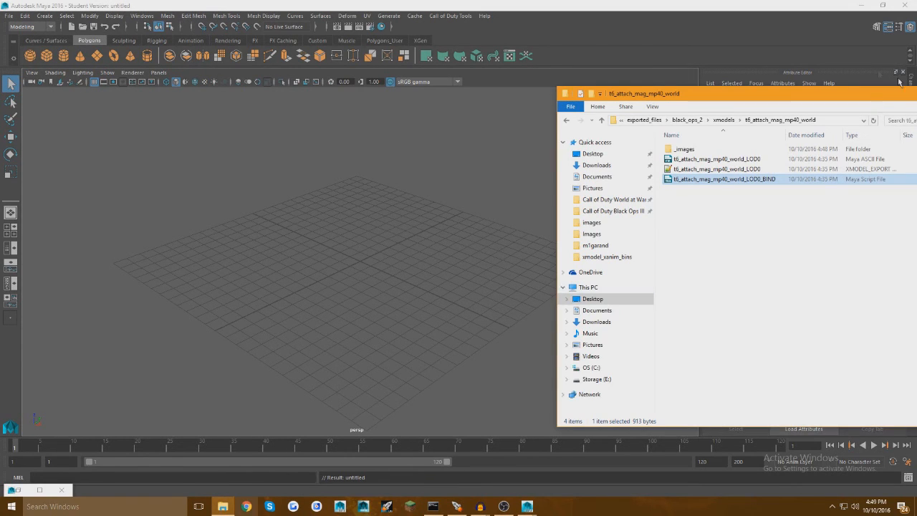
click(724, 119)
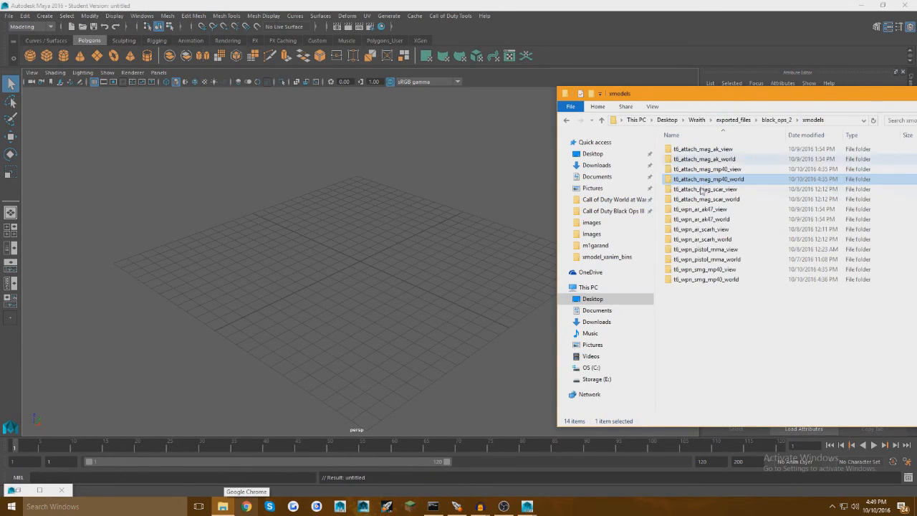
click(699, 270)
double_click(699, 269)
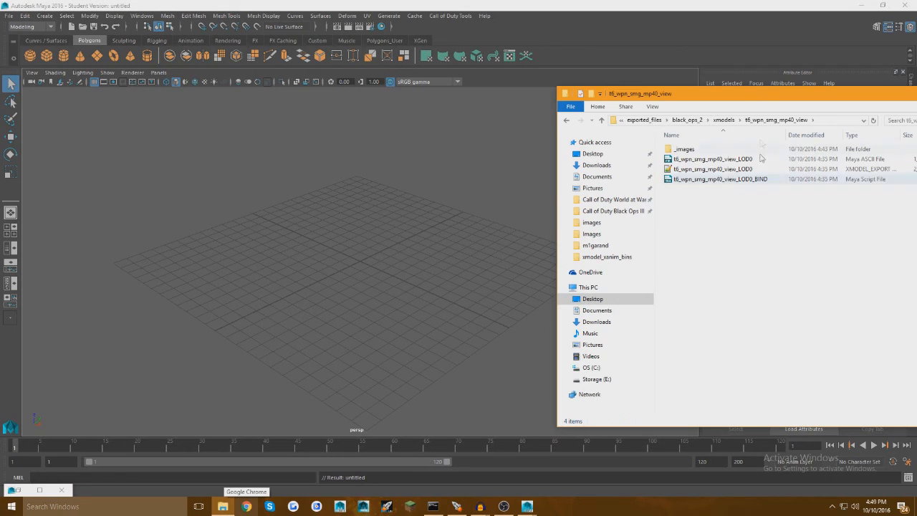
click(670, 119)
double_click(708, 280)
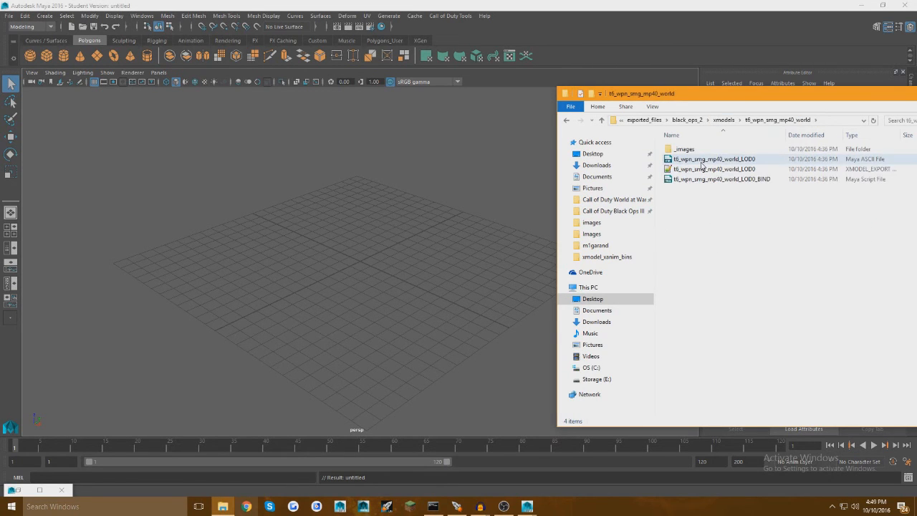
- Import the t6_wpn_smg_mp40_world_LOD0 Maya ASCII model into the empty scene and run its LOD0_BIND script
drag(701, 160, 364, 183)
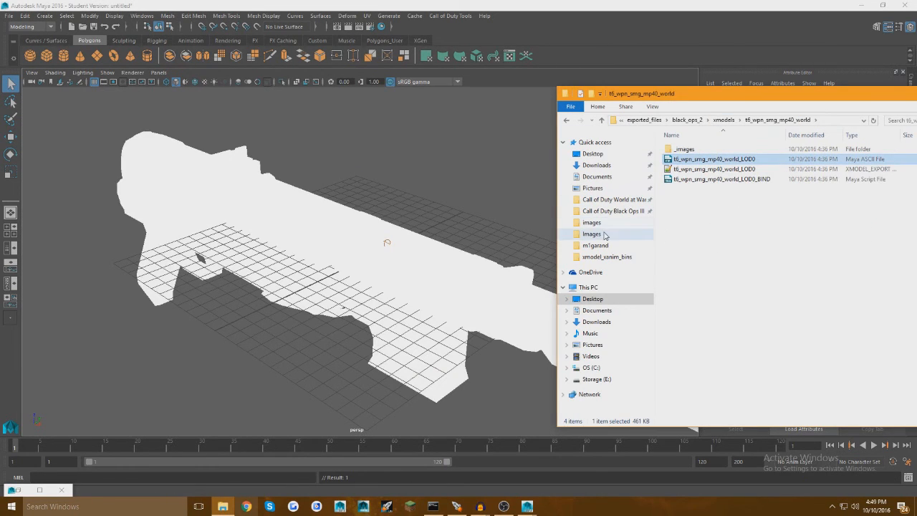
drag(720, 179, 394, 191)
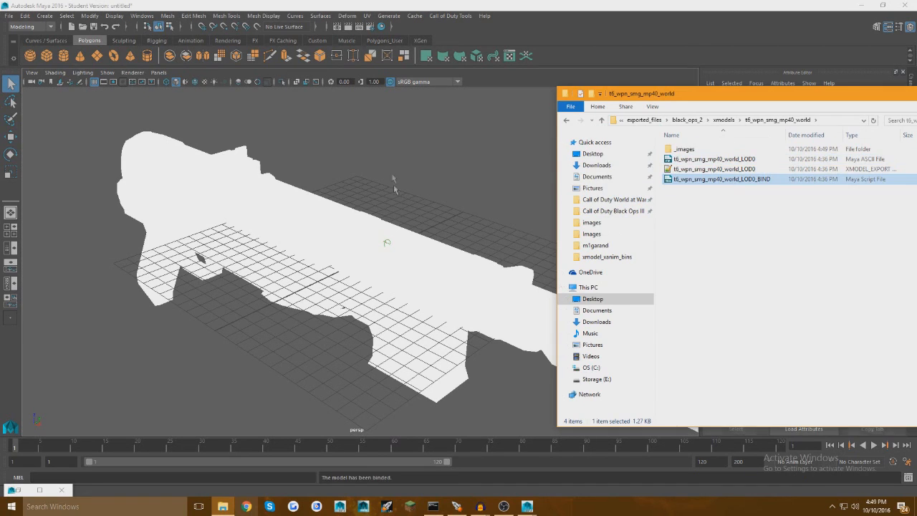
click(378, 147)
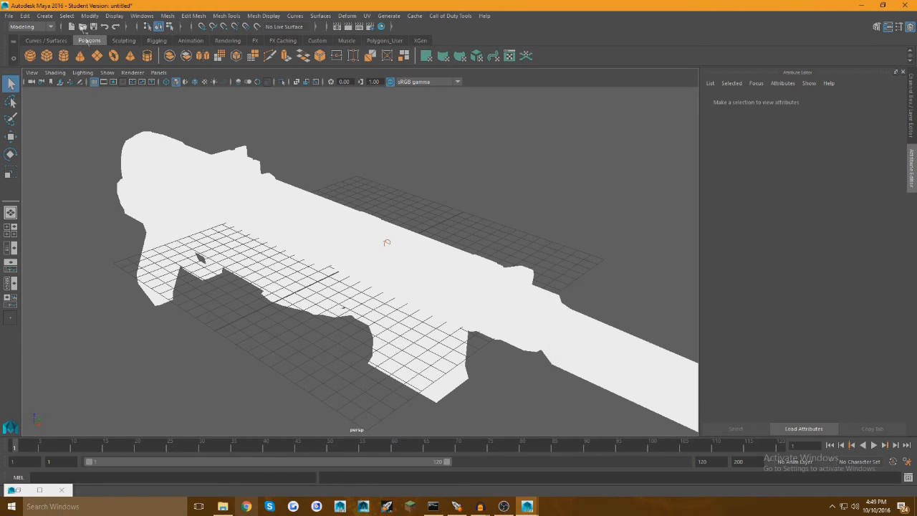
- Switch the viewport to the legacy renderer and display the weapon with its textures
click(132, 72)
click(150, 99)
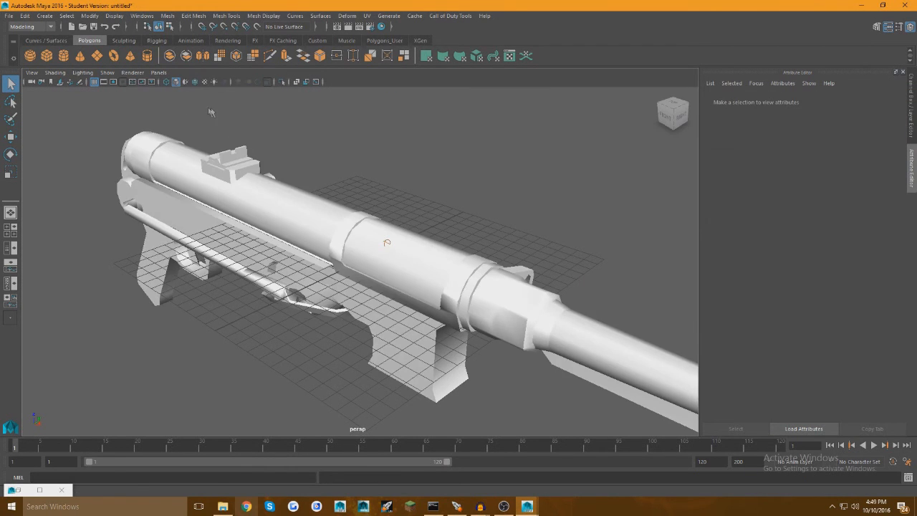
key(6)
- Examine the textured MP40 world model from several sides, including its sights, bolt handle and magazine well
mouse_move(437, 210)
alt+mouse_down()
mouse_move(437, 167)
mouse_move(512, 153)
mouse_move(493, 177)
alt+mouse_up()
alt+drag(239, 274, 229, 302)
alt+drag(365, 303, 317, 277)
scroll(440, 272, down, 3)
scroll(424, 260, up, 6)
alt+drag(532, 279, 466, 285)
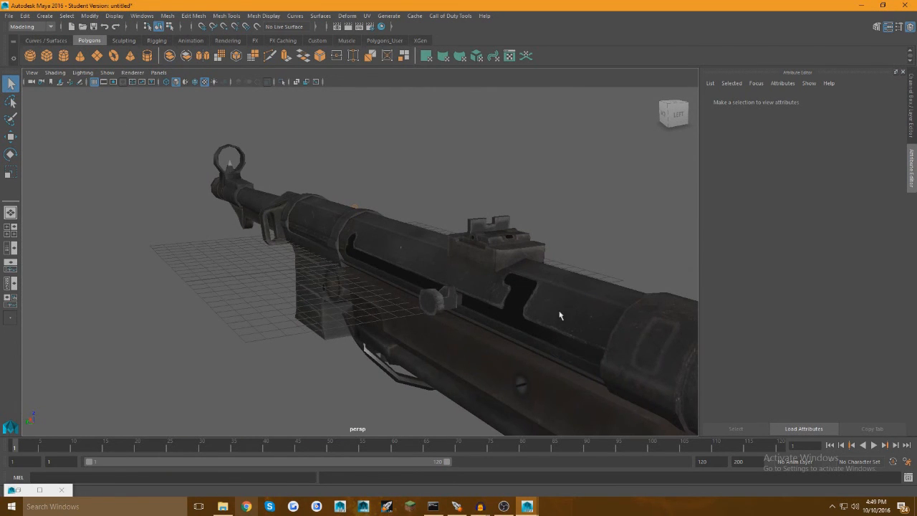
alt+drag(326, 245, 375, 229)
scroll(375, 229, down, 4)
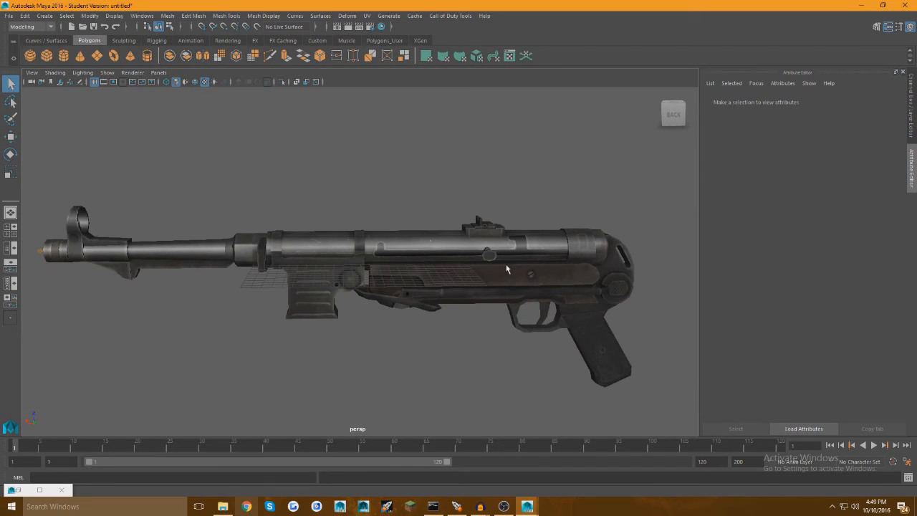
click(489, 256)
click(304, 192)
- Show the Outliner and import mp40_mag_world_bound from the Desktop into the weapon scene
click(11, 248)
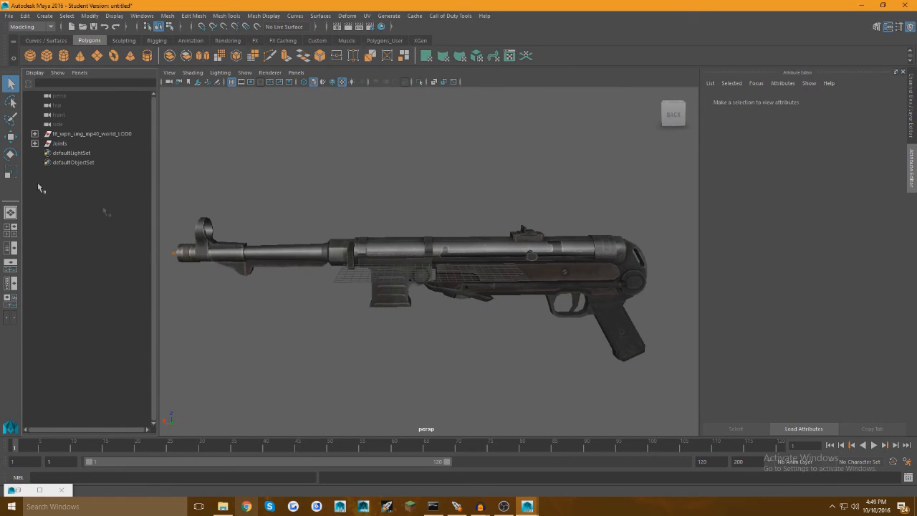
click(223, 507)
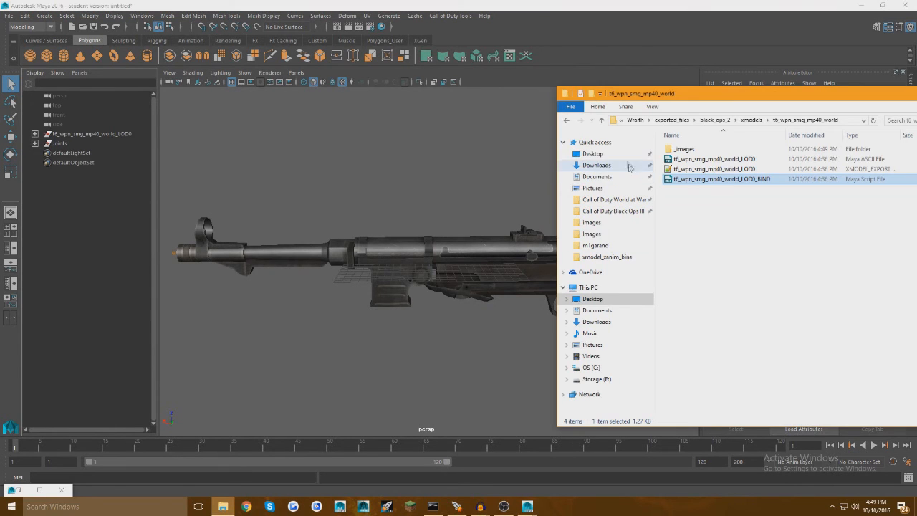
click(593, 153)
scroll(699, 200, down, 5)
scroll(699, 200, down, 15)
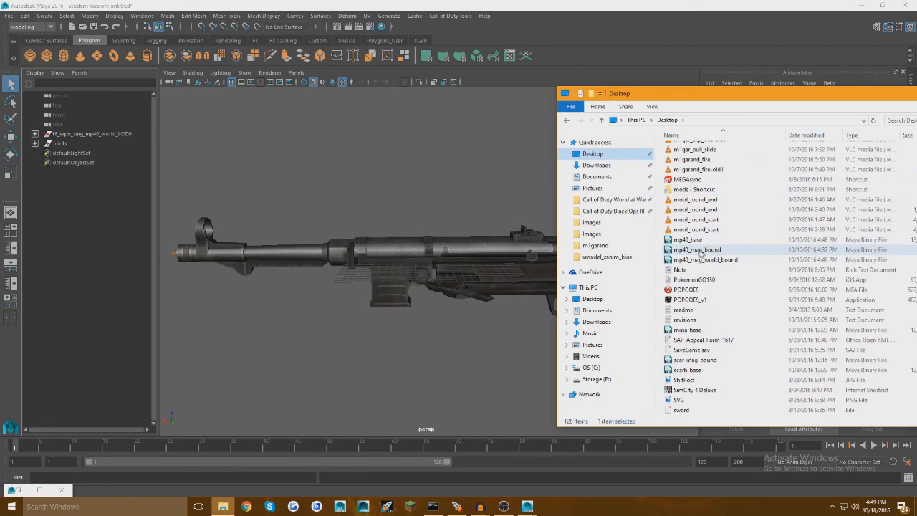
click(692, 260)
drag(692, 260, 368, 304)
click(380, 164)
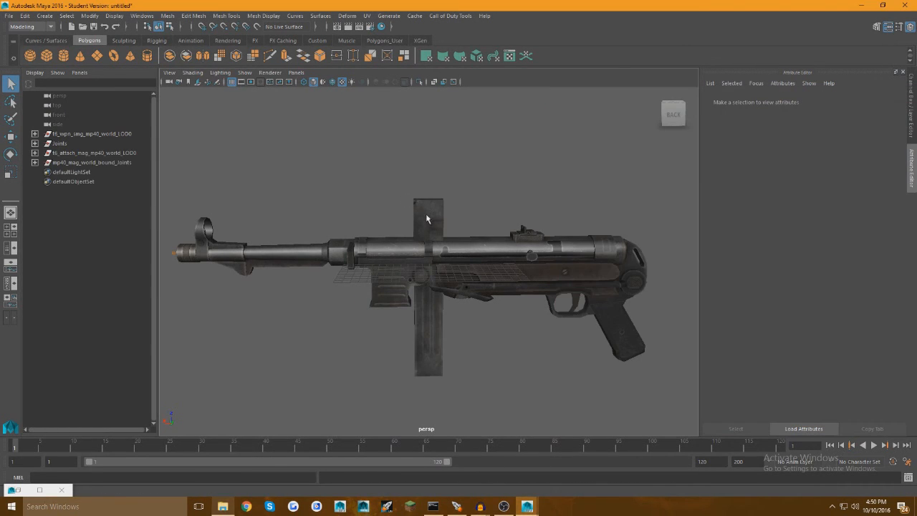
- Move the mp40_mag_world_bound_Joints group about 5.4 units in X and -8.7 in Z so the magazine fits the magazine well
click(114, 163)
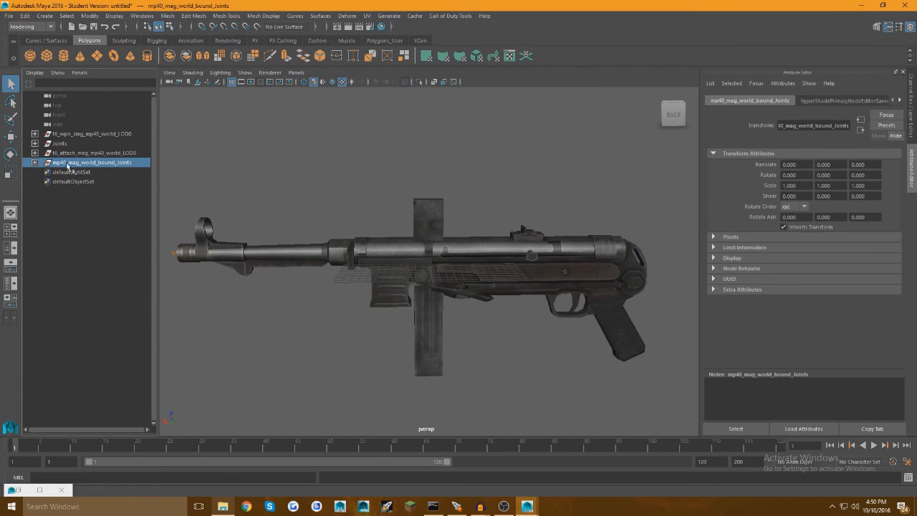
key(w)
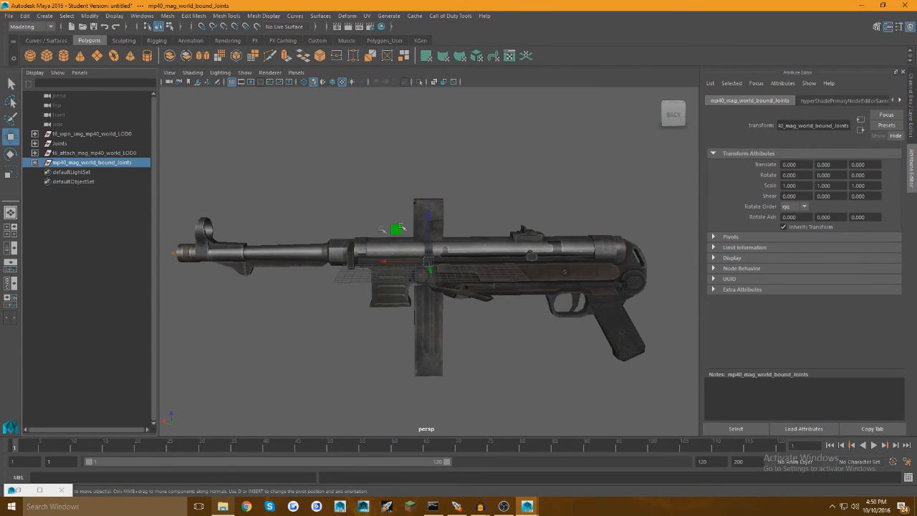
drag(430, 215, 416, 308)
drag(383, 341, 346, 341)
drag(393, 304, 395, 285)
alt+drag(388, 323, 413, 364)
scroll(387, 315, up, 6)
scroll(416, 327, down, 8)
alt+drag(416, 328, 436, 301)
click(417, 197)
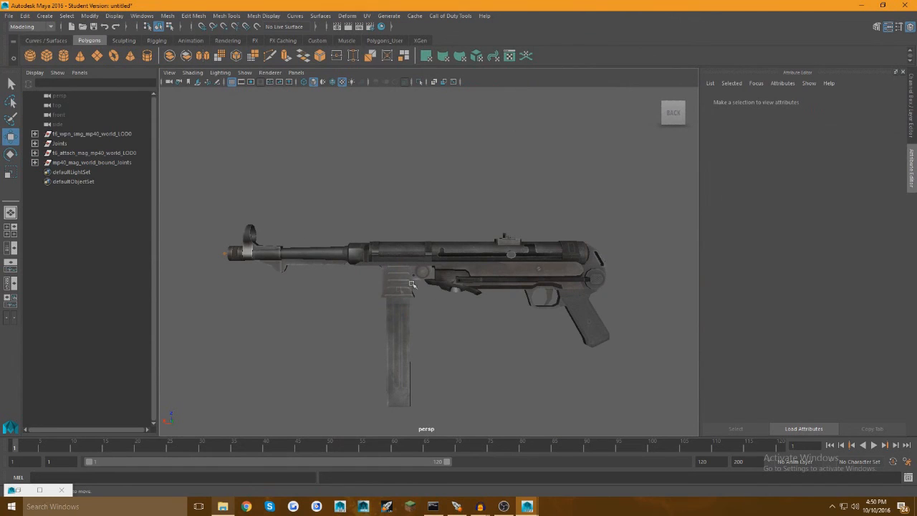
- Parent the magazine's tag_clip joint under tag_weapon in the weapon's Joints hierarchy
click(34, 143)
click(35, 172)
click(76, 182)
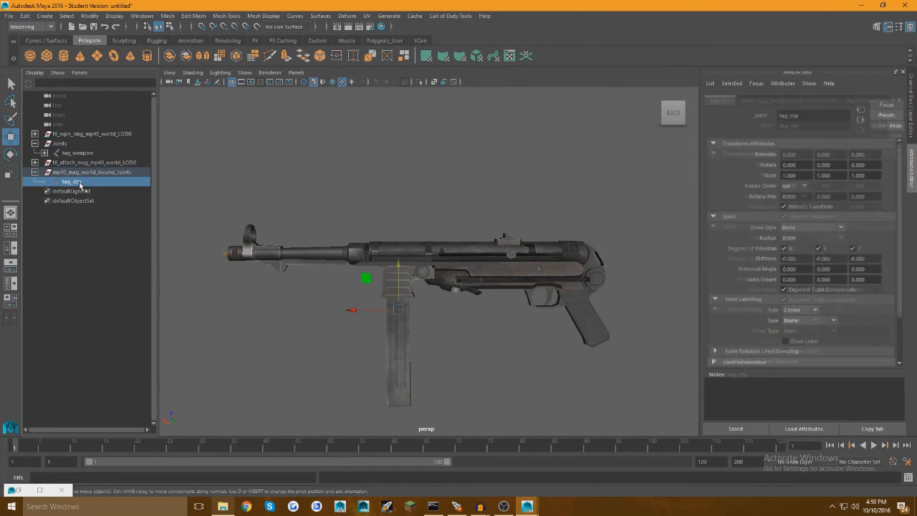
drag(81, 180, 78, 155)
click(46, 154)
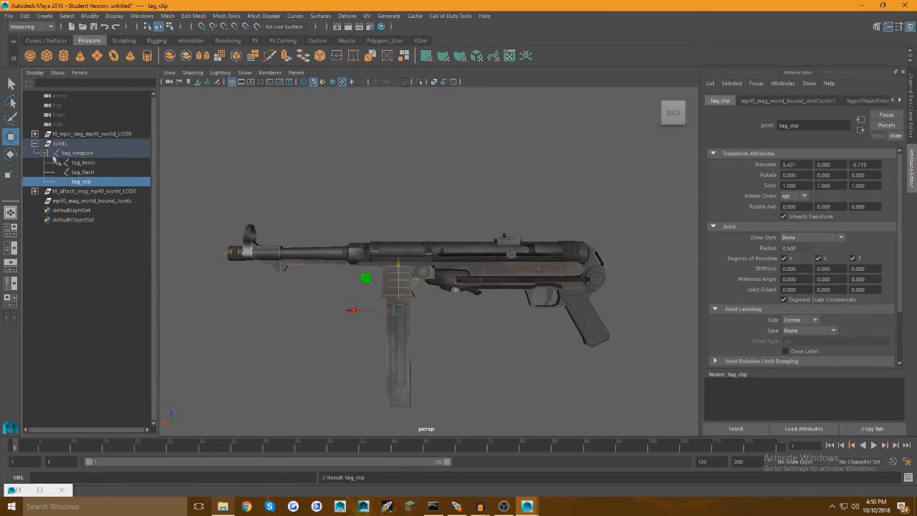
click(46, 152)
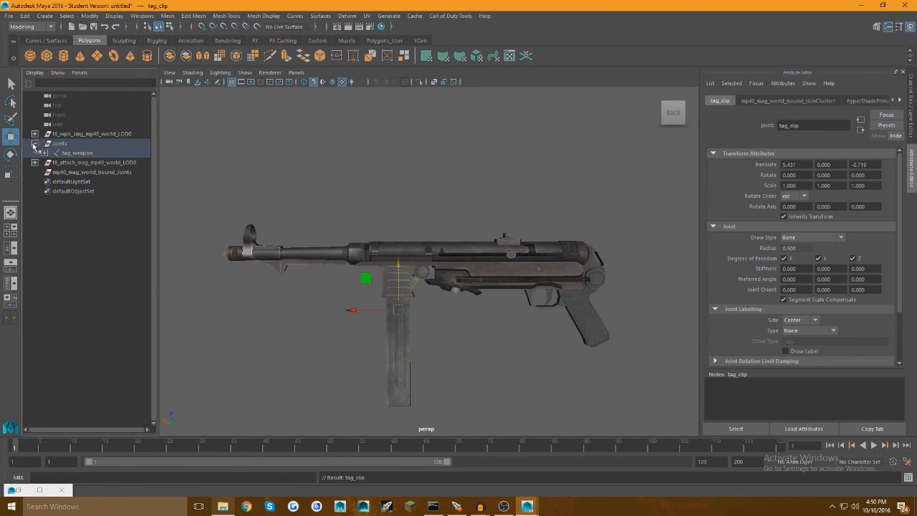
click(35, 144)
- Select the full hierarchies of the t6_wpn_smg_mp40_world_LOD0, Joints and t6_attach_mag_mp40_world_LOD0 groups
drag(81, 137, 83, 164)
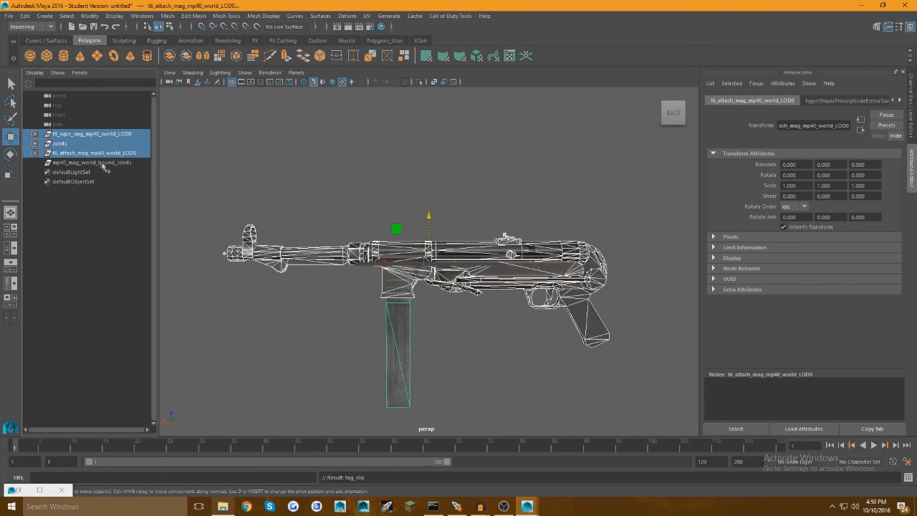
click(67, 15)
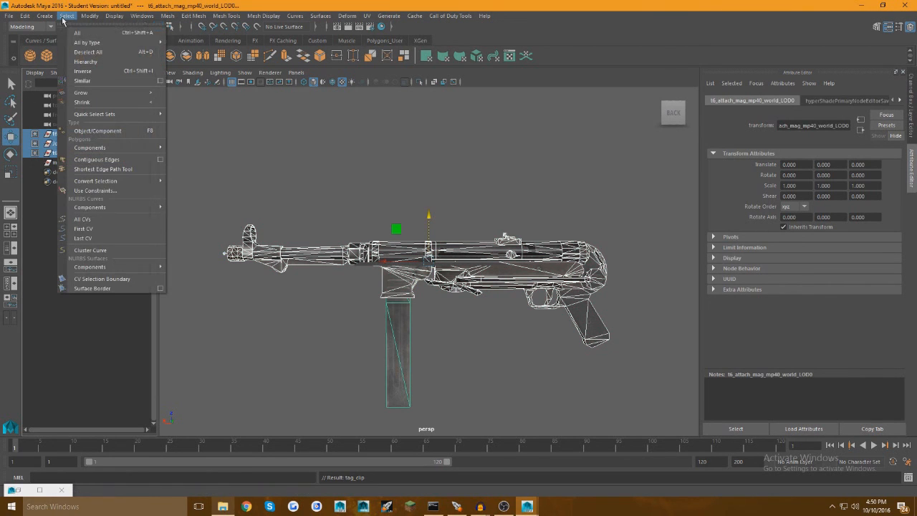
click(78, 63)
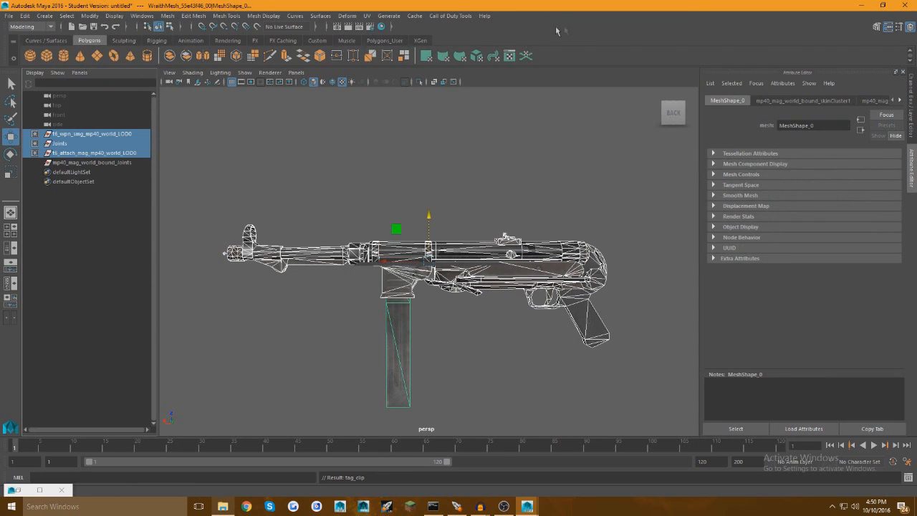
- Set the XModel export destination to worldmodel_mp40 in the model_export\Custom Weapons\MP40 folder
click(450, 16)
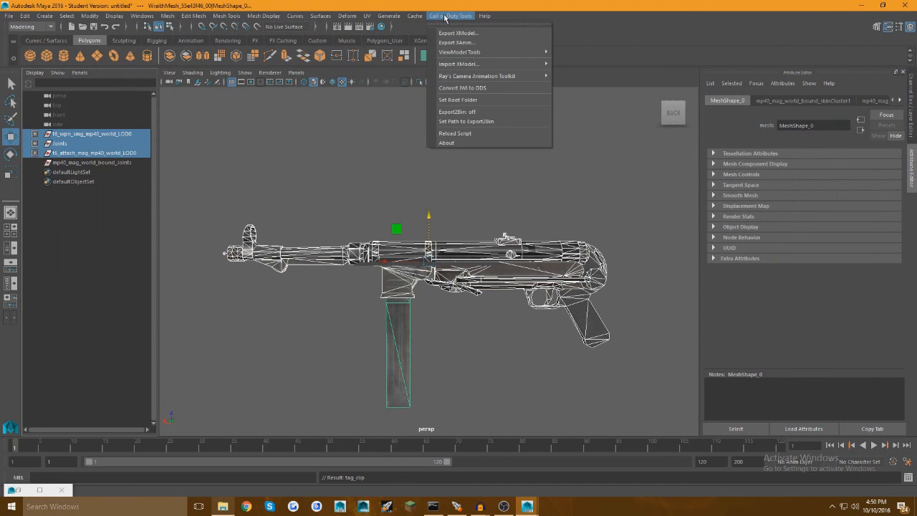
click(479, 33)
click(463, 205)
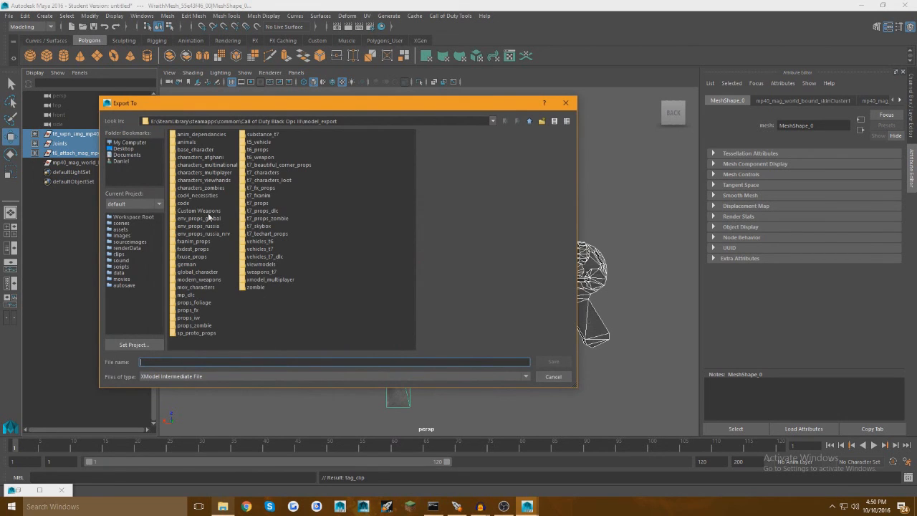
double_click(208, 211)
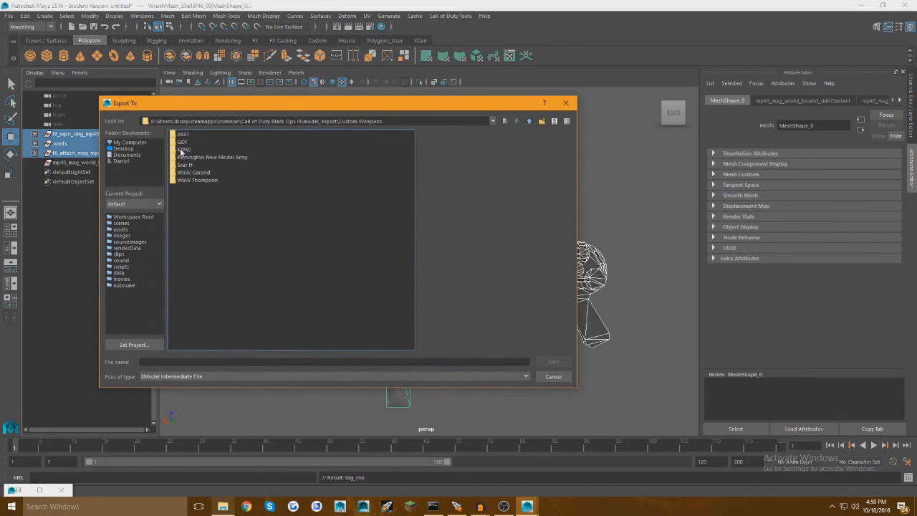
double_click(183, 150)
click(192, 361)
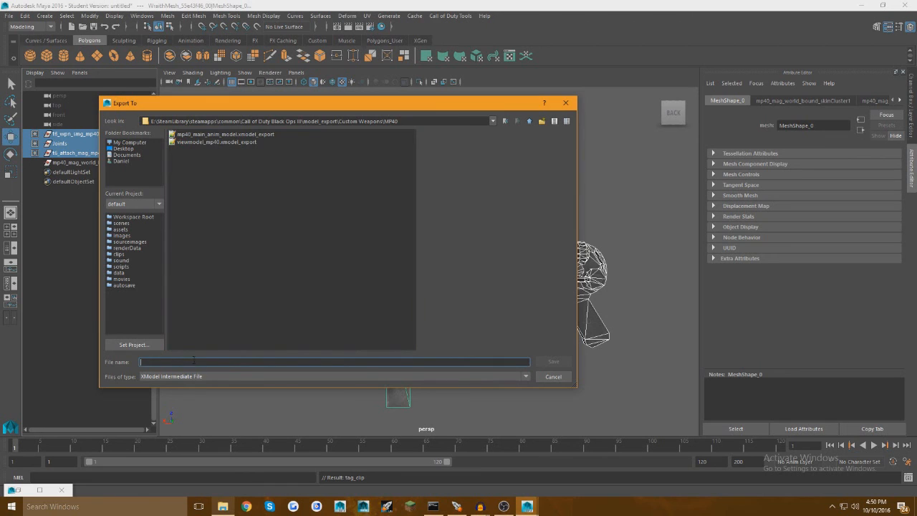
text(worldmodel_)
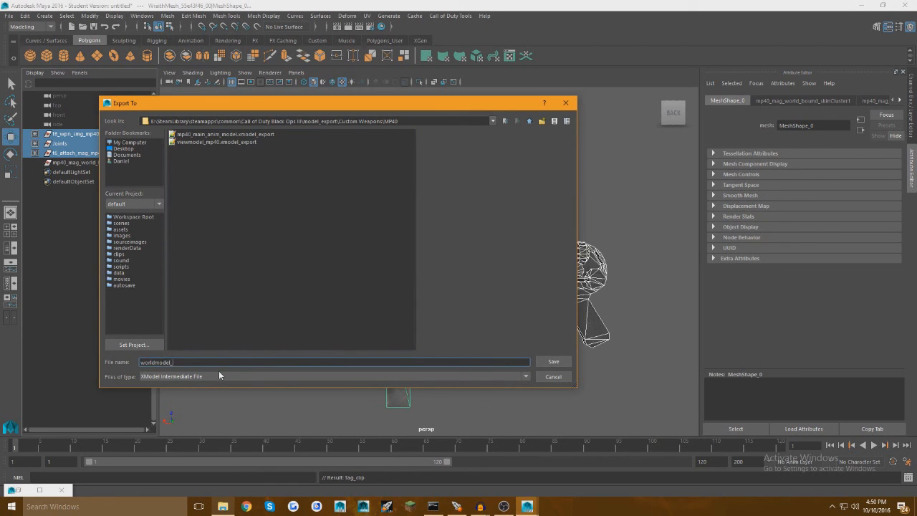
text(mp40)
key(Return)
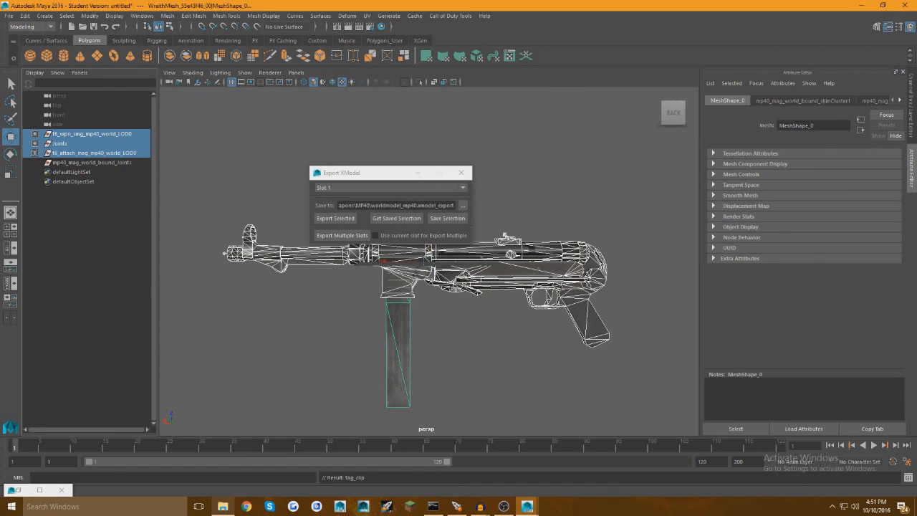
- Save the current selection to export Slot 1, export the selected world model and close the XModel exporter
click(461, 219)
click(358, 221)
click(439, 254)
click(519, 211)
click(462, 173)
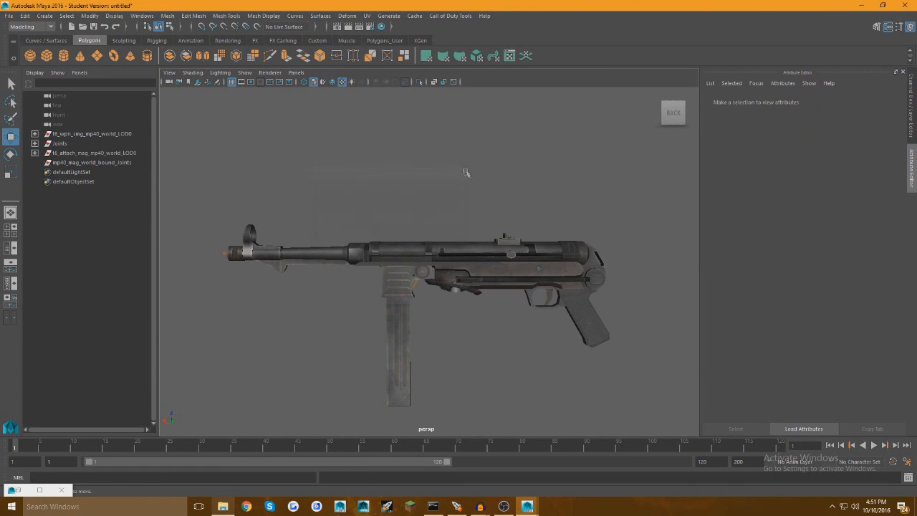
alt+drag(340, 172, 386, 173)
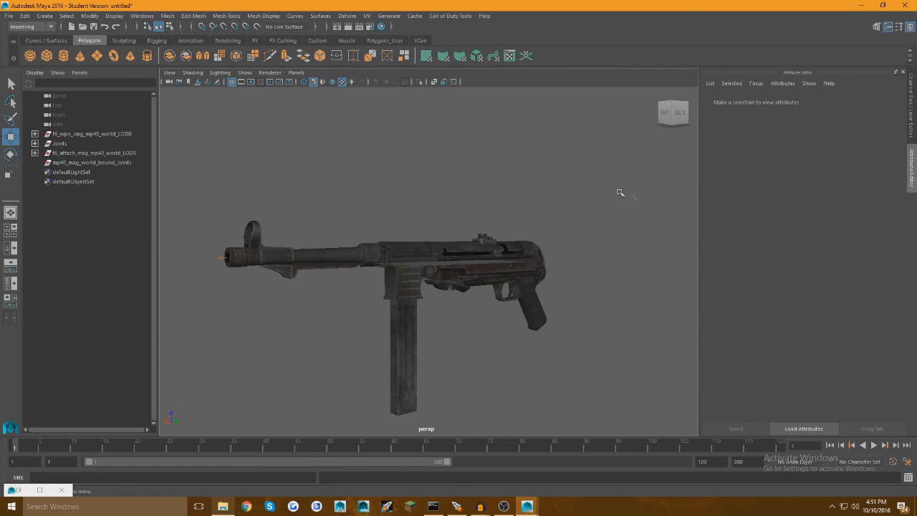
mouse_move(425, 272)
alt+mouse_down()
mouse_move(469, 254)
mouse_move(478, 260)
mouse_move(432, 263)
alt+mouse_up()
scroll(432, 262, down, 3)
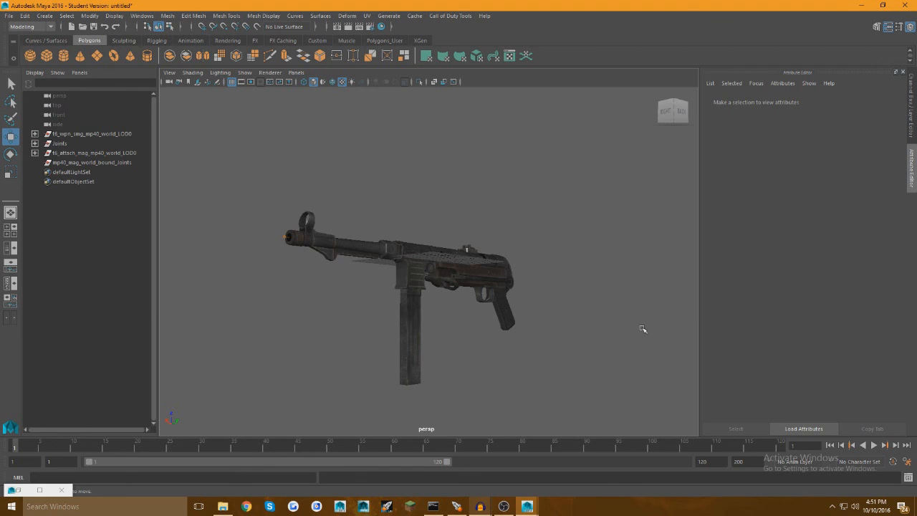
mouse_move(481, 506)
click(494, 489)
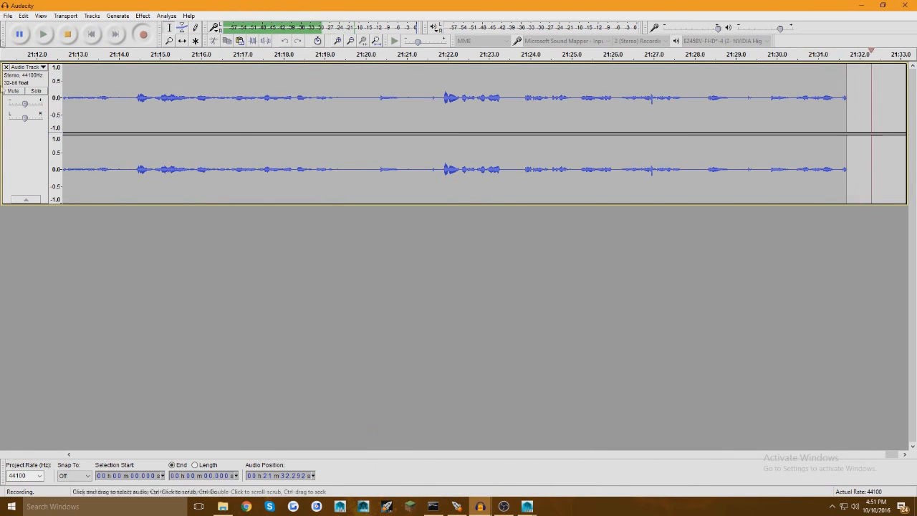